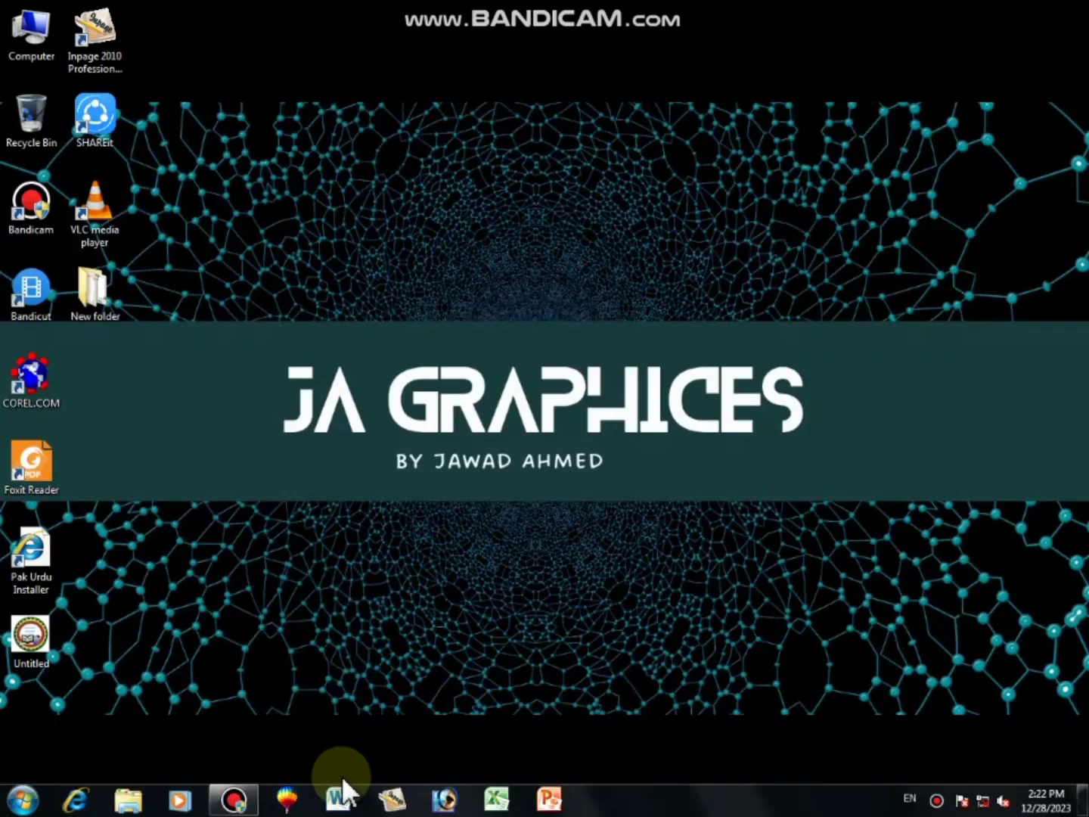
- Launch Word 2010 from the taskbar with a new blank document
{"action": "left_click", "coordinate": [339, 796]}
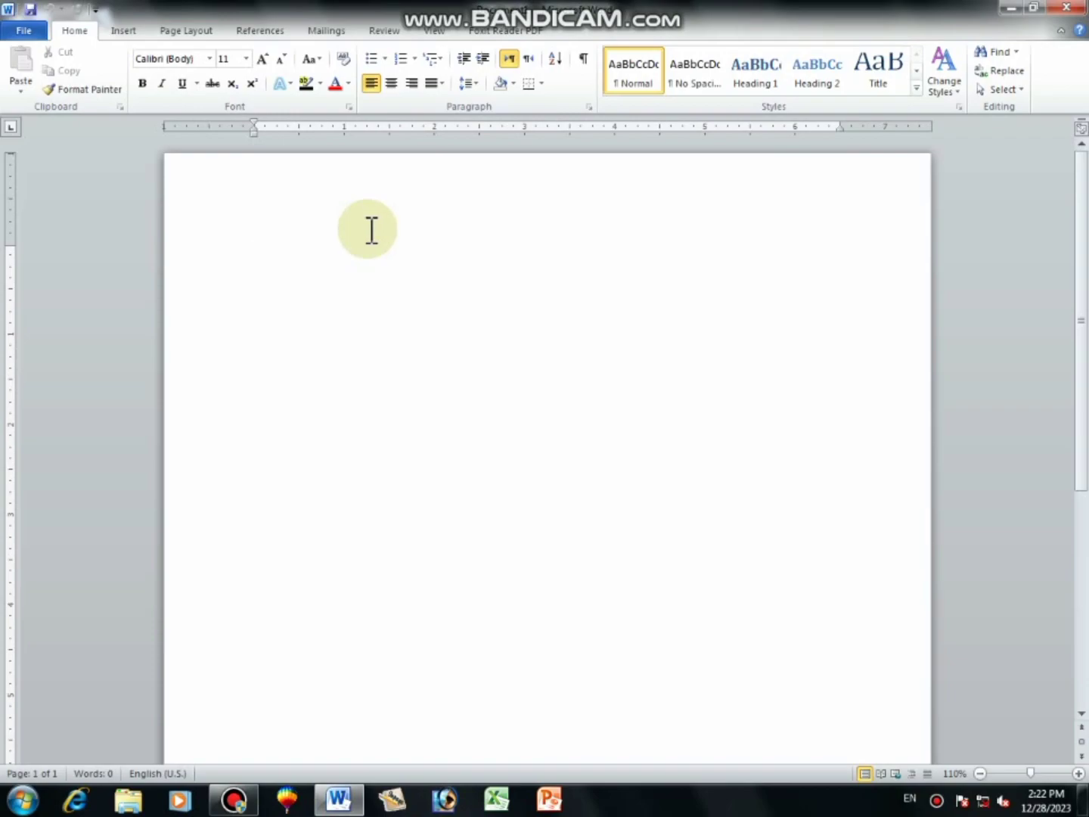
- Set the page zoom to 70% and switch to Page Layout
{"action": "left_click", "coordinate": [980, 773]}
{"action": "left_click", "coordinate": [980, 773]}
{"action": "left_click", "coordinate": [980, 773]}
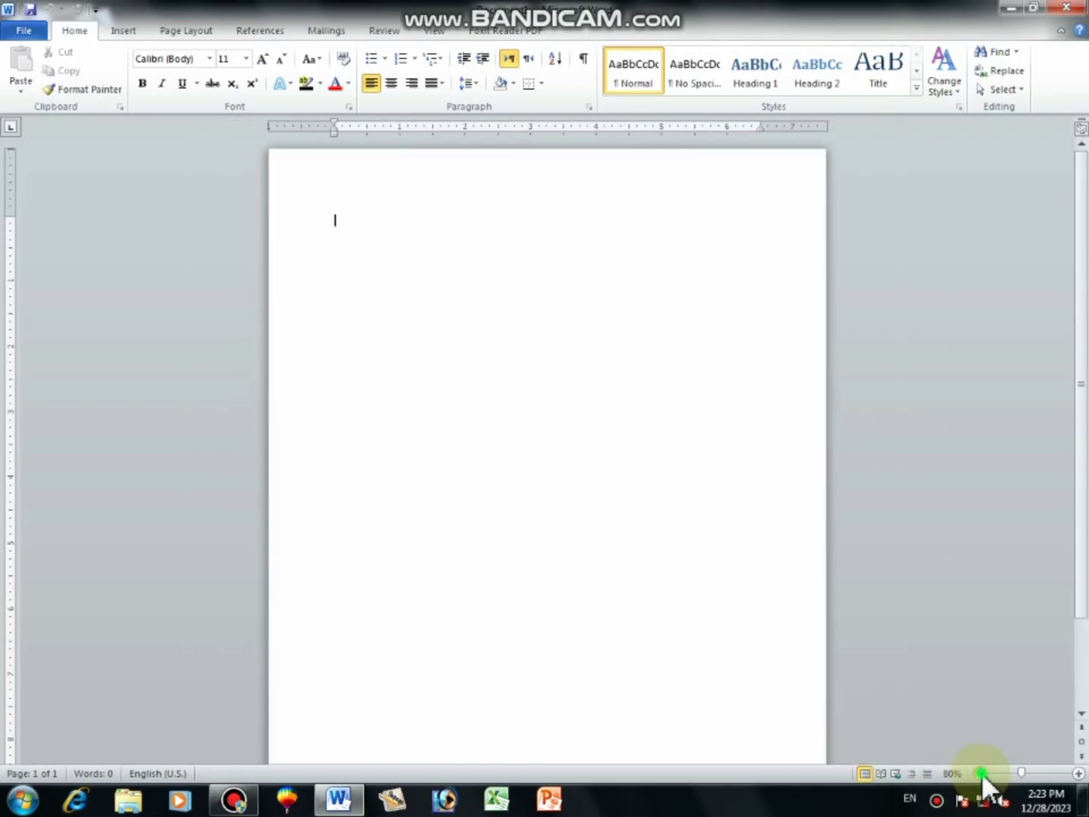
{"action": "left_click", "coordinate": [980, 772]}
{"action": "left_click", "coordinate": [980, 773]}
{"action": "left_click", "coordinate": [981, 772]}
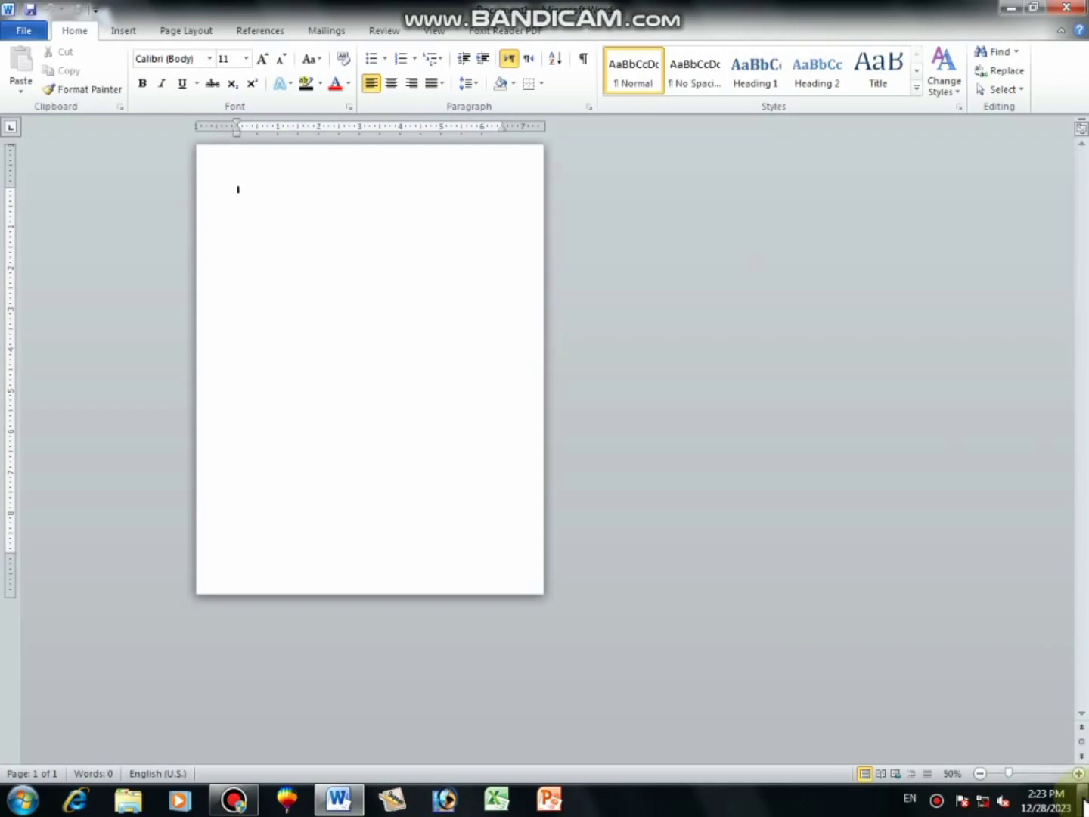
{"action": "left_click", "coordinate": [1079, 773]}
{"action": "left_click", "coordinate": [1080, 773]}
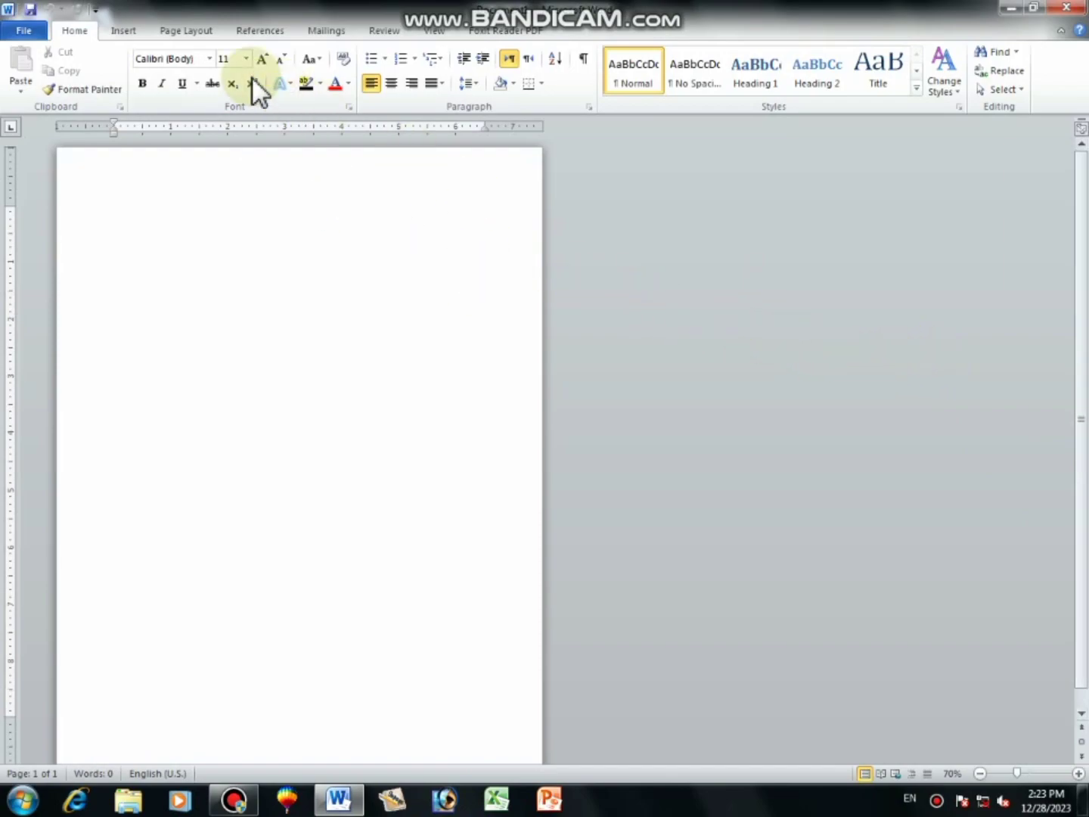
{"action": "left_click", "coordinate": [177, 33]}
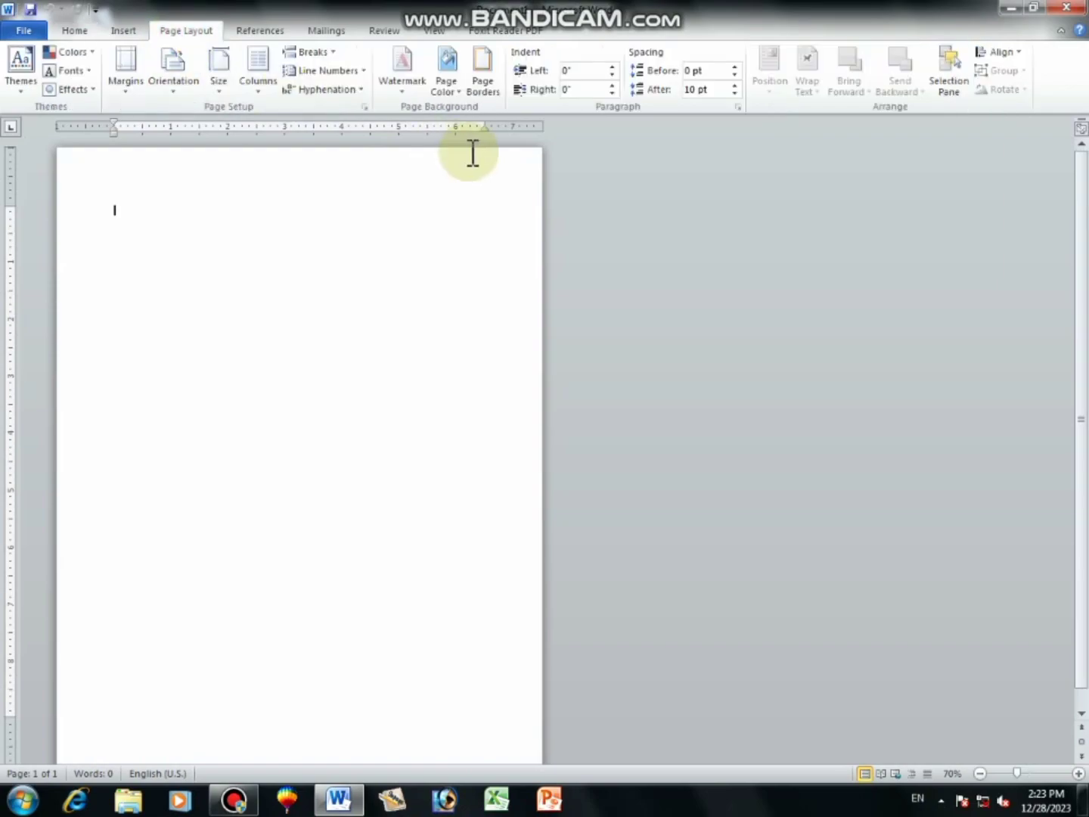
- In Custom Watermark, choose Picture watermark with Washout turned off
{"action": "left_click", "coordinate": [409, 93]}
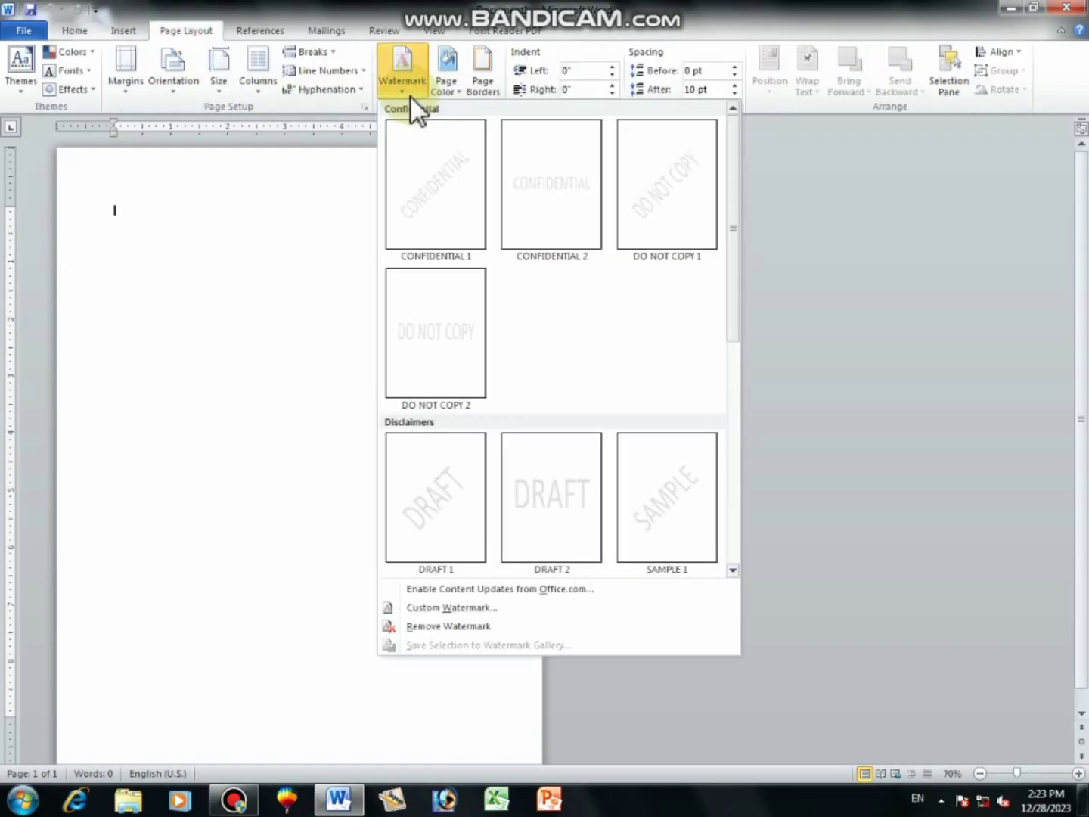
{"action": "left_click", "coordinate": [501, 608]}
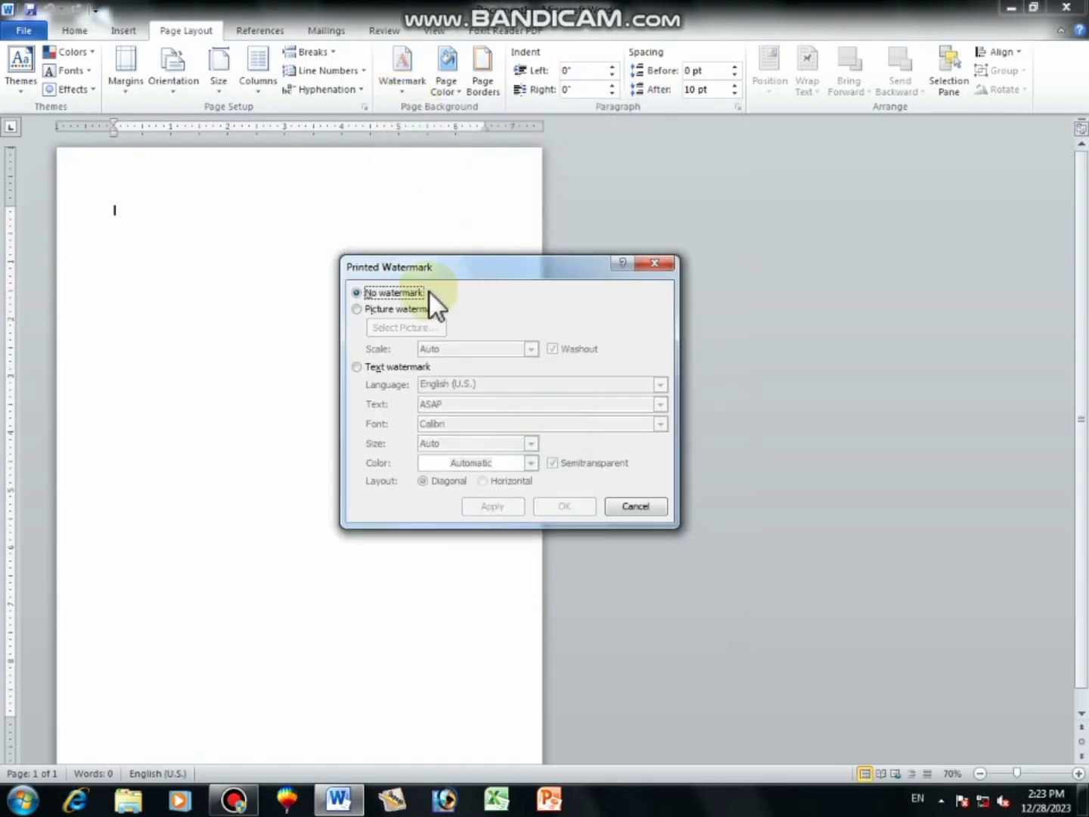
{"action": "left_click_drag", "start_coordinate": [429, 276], "coordinate": [430, 221]}
{"action": "left_click", "coordinate": [360, 253]}
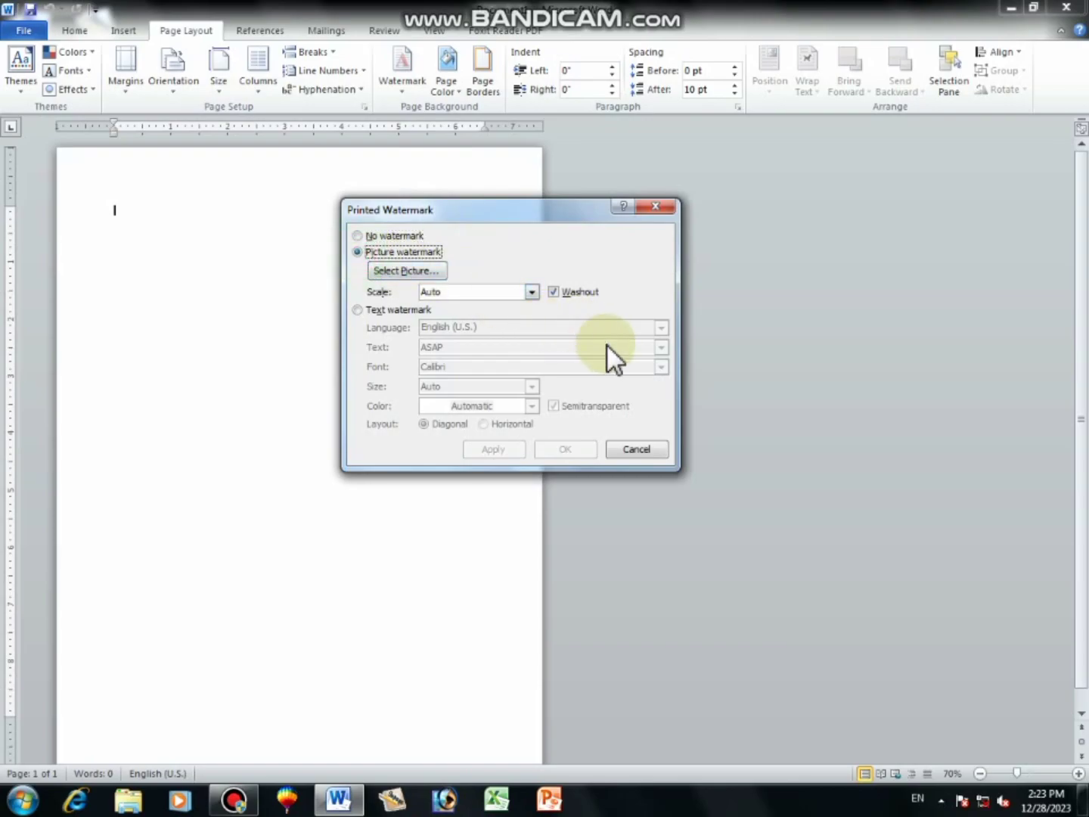
{"action": "left_click", "coordinate": [563, 292]}
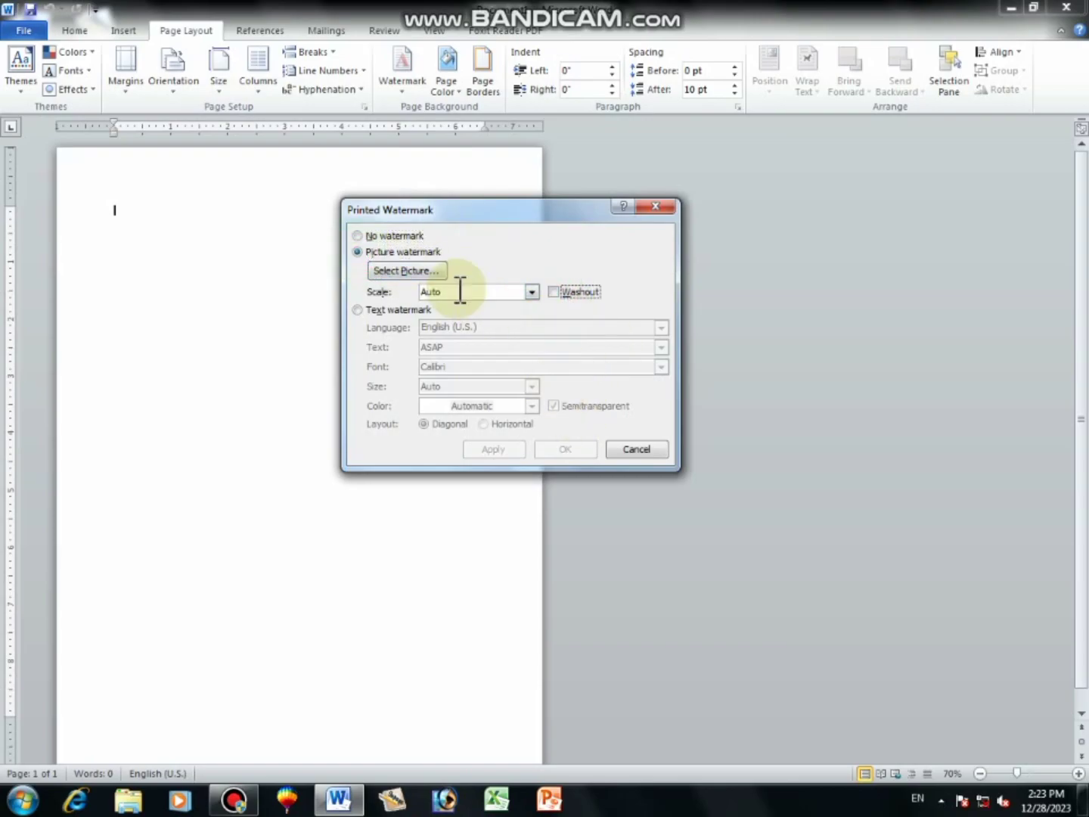
- Insert the pale flower border image from Desktop > New folder as the watermark picture
{"action": "left_click", "coordinate": [389, 272]}
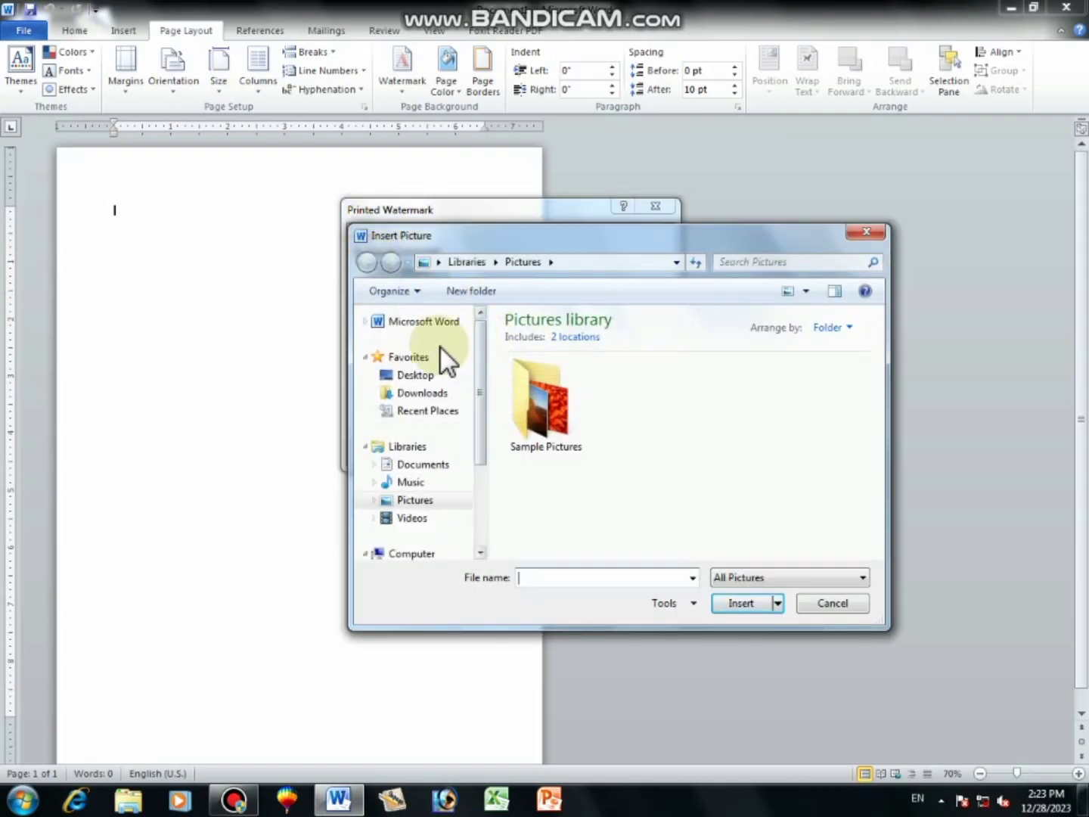
{"action": "left_click", "coordinate": [418, 375]}
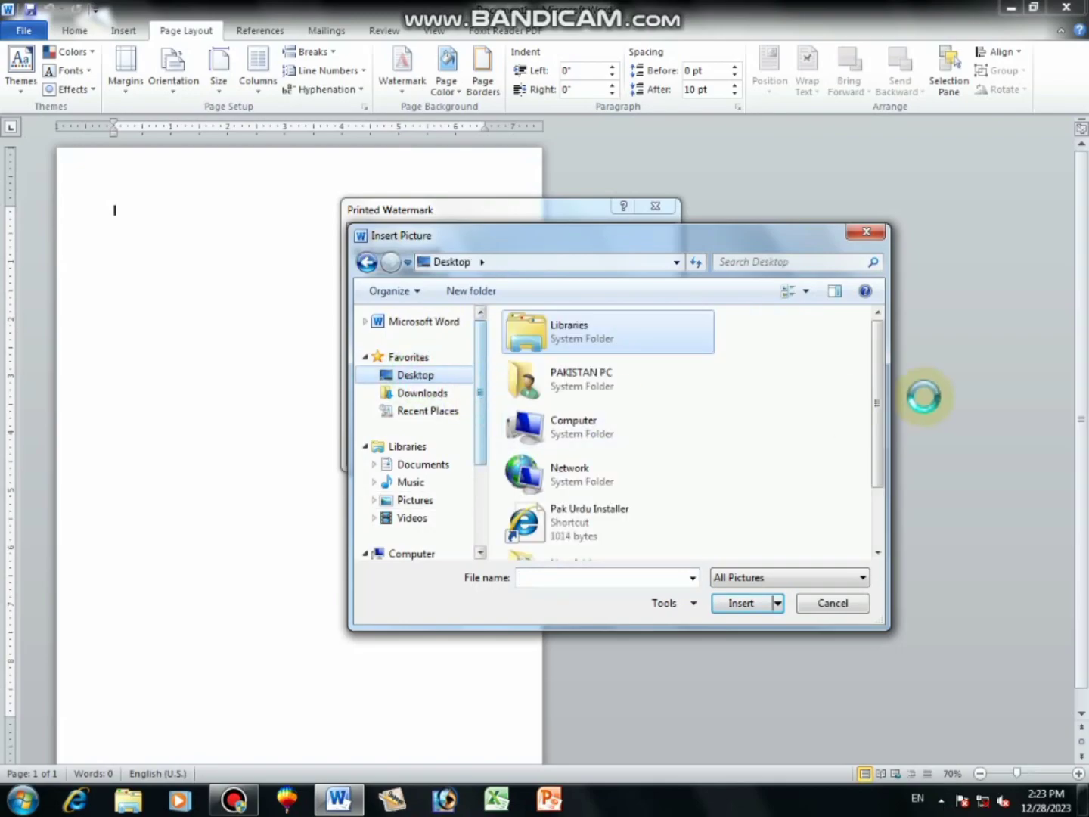
{"action": "scroll", "coordinate": [884, 423], "scroll_direction": "down", "scroll_amount": 3}
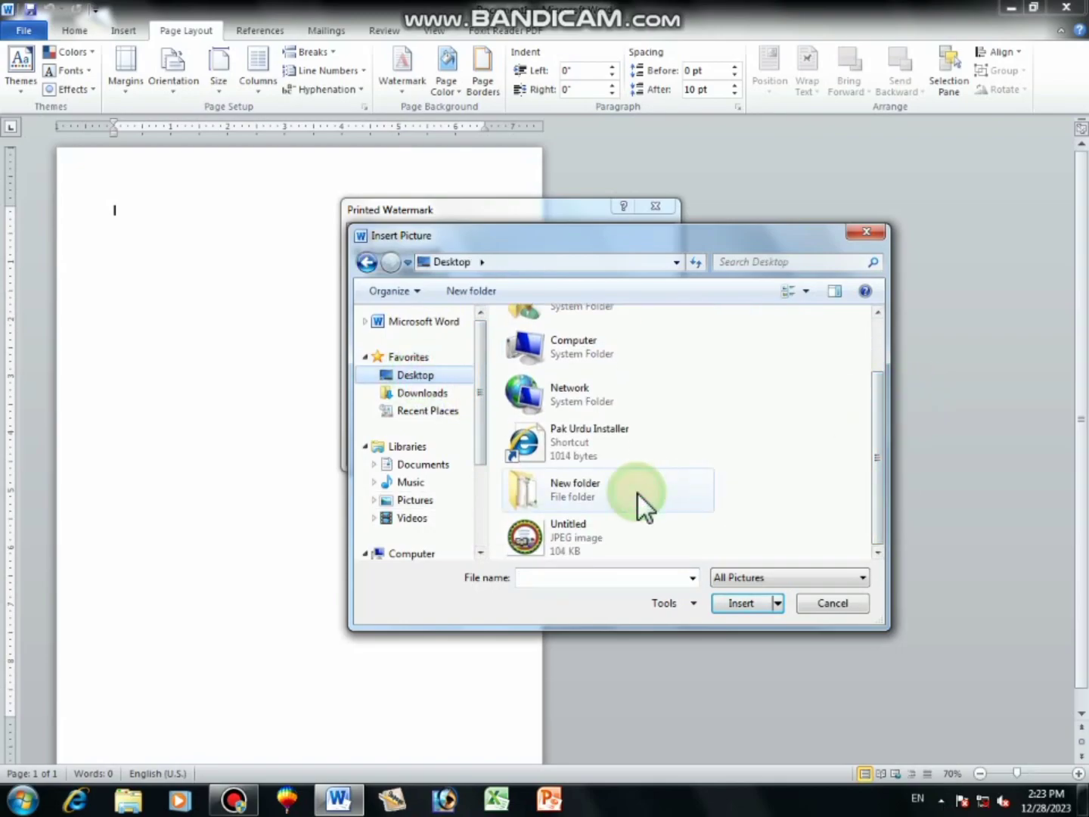
{"action": "double_click", "coordinate": [638, 493]}
{"action": "left_click", "coordinate": [656, 366]}
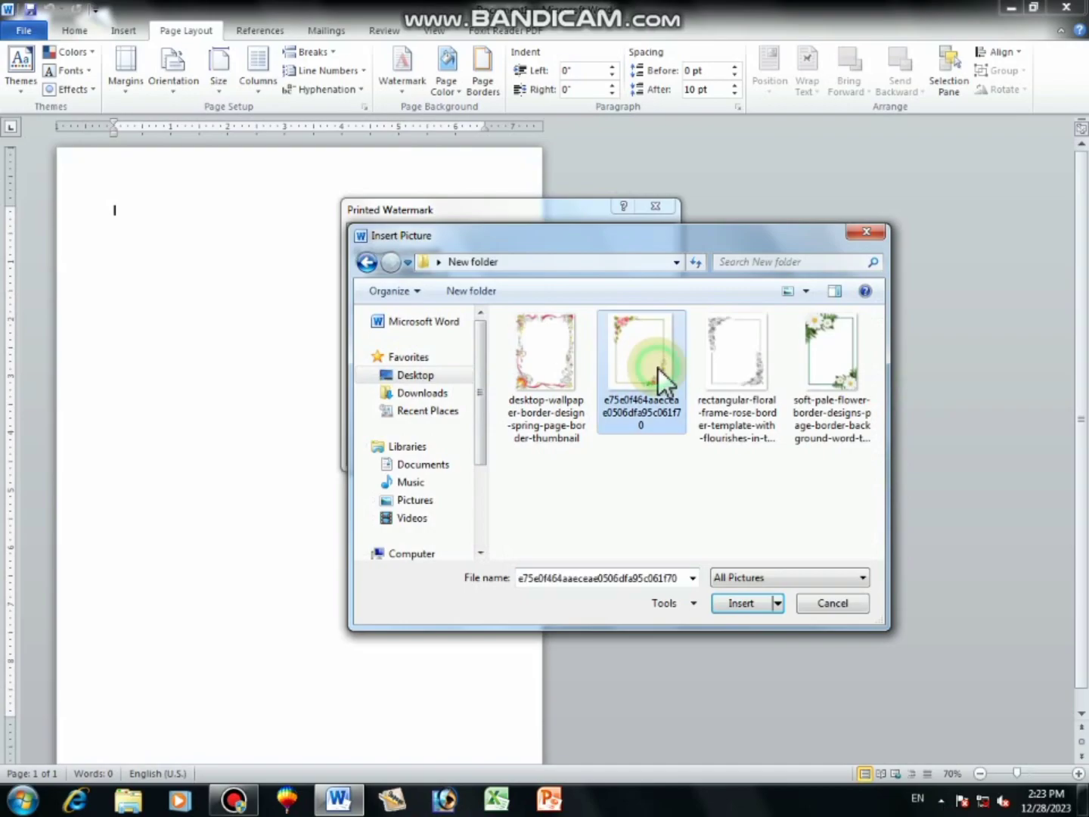
{"action": "left_click", "coordinate": [804, 357]}
{"action": "left_click", "coordinate": [749, 605]}
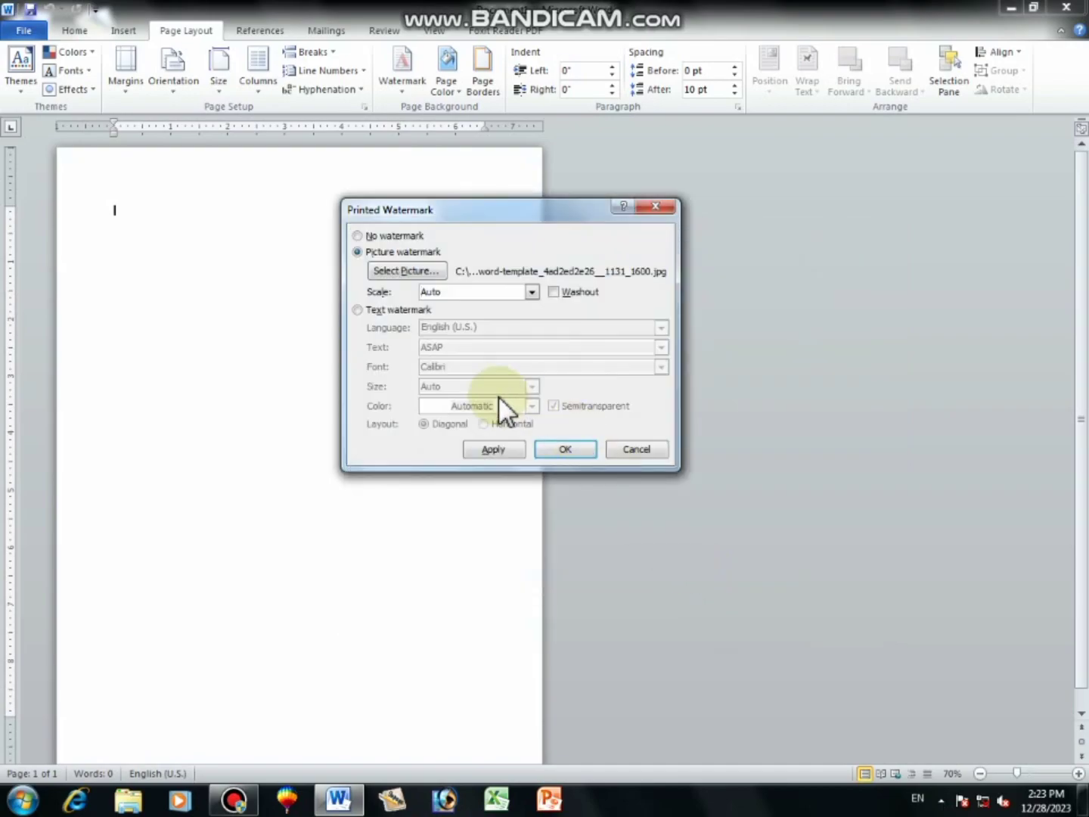
- Apply the picture watermark, then apply it again at 200% scale
{"action": "left_click", "coordinate": [503, 453]}
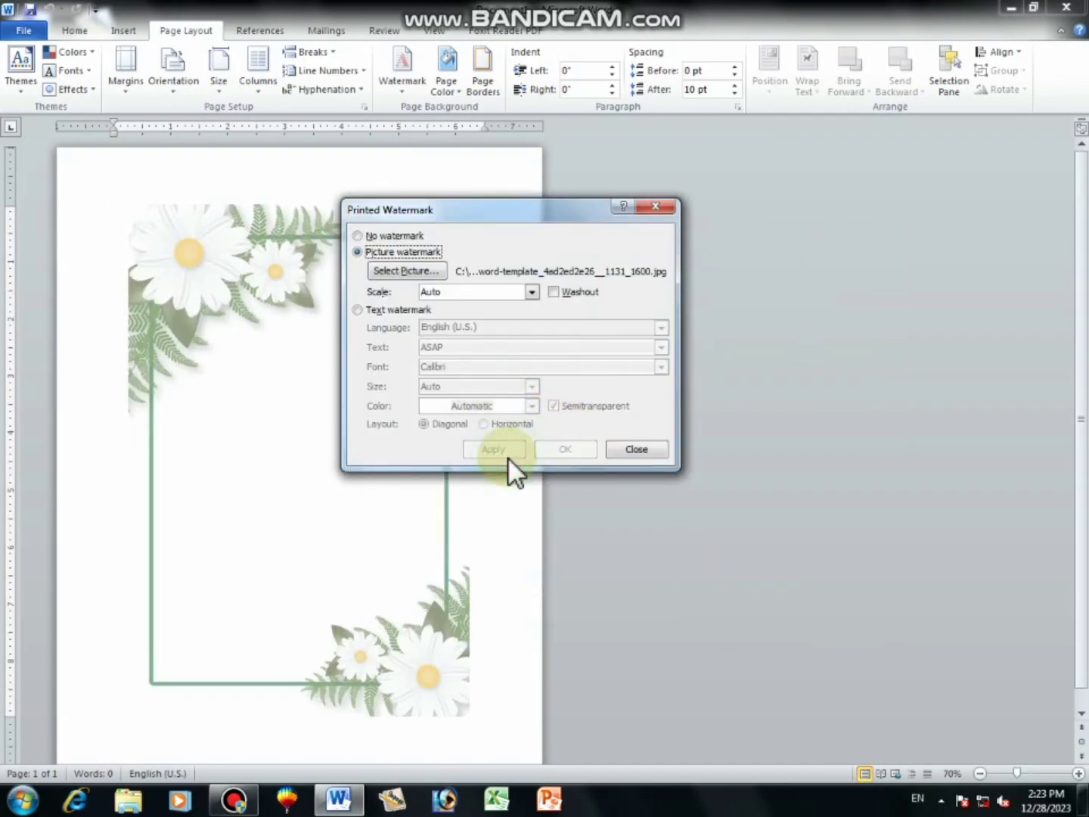
{"action": "double_click", "coordinate": [451, 292]}
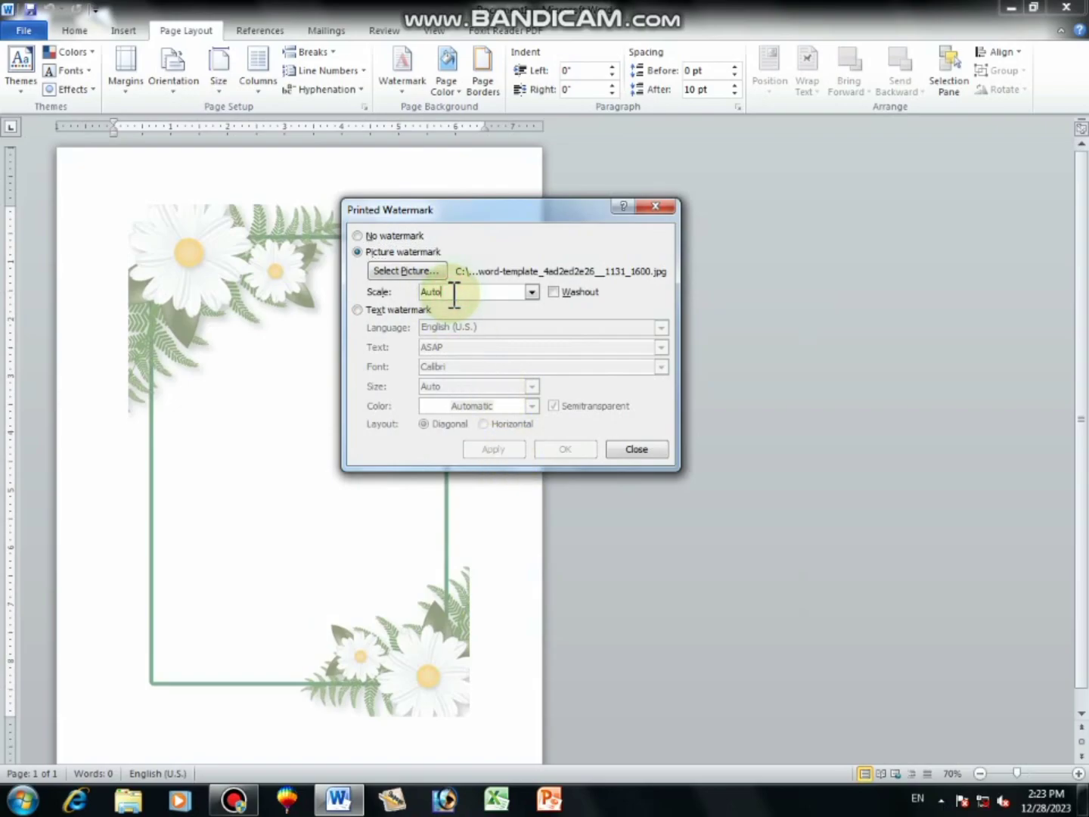
{"action": "left_click", "coordinate": [532, 292]}
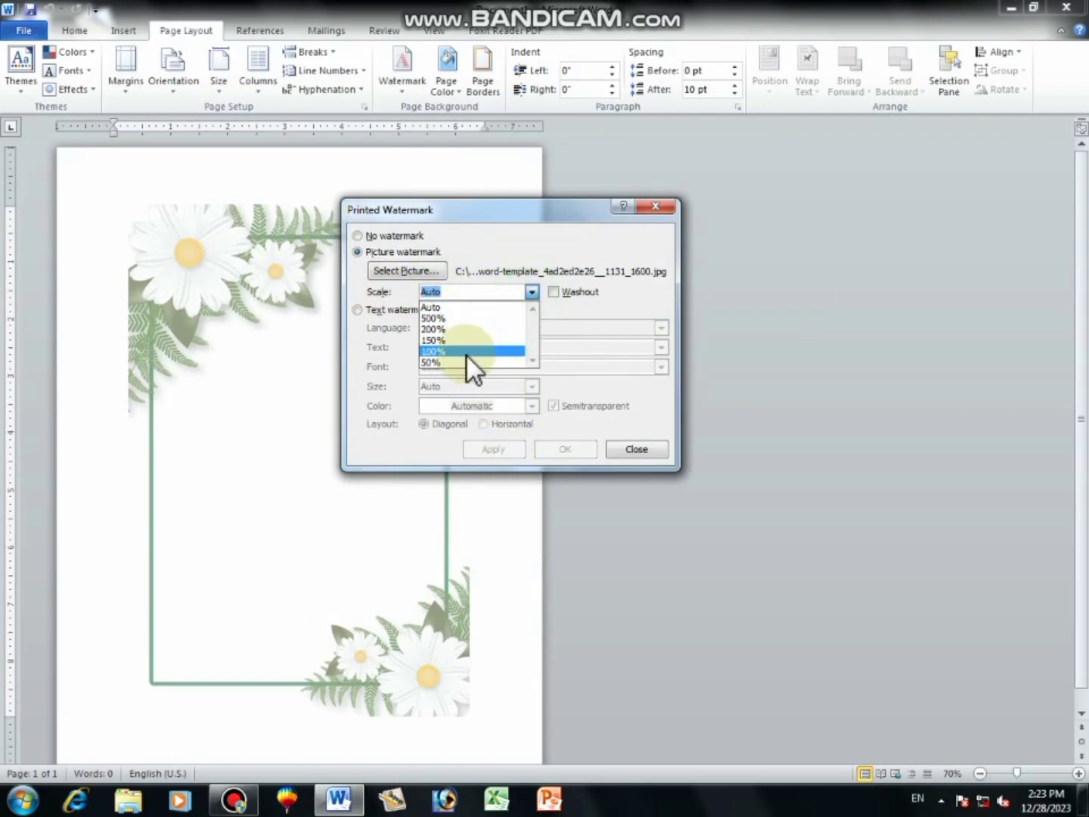
{"action": "left_click", "coordinate": [453, 330]}
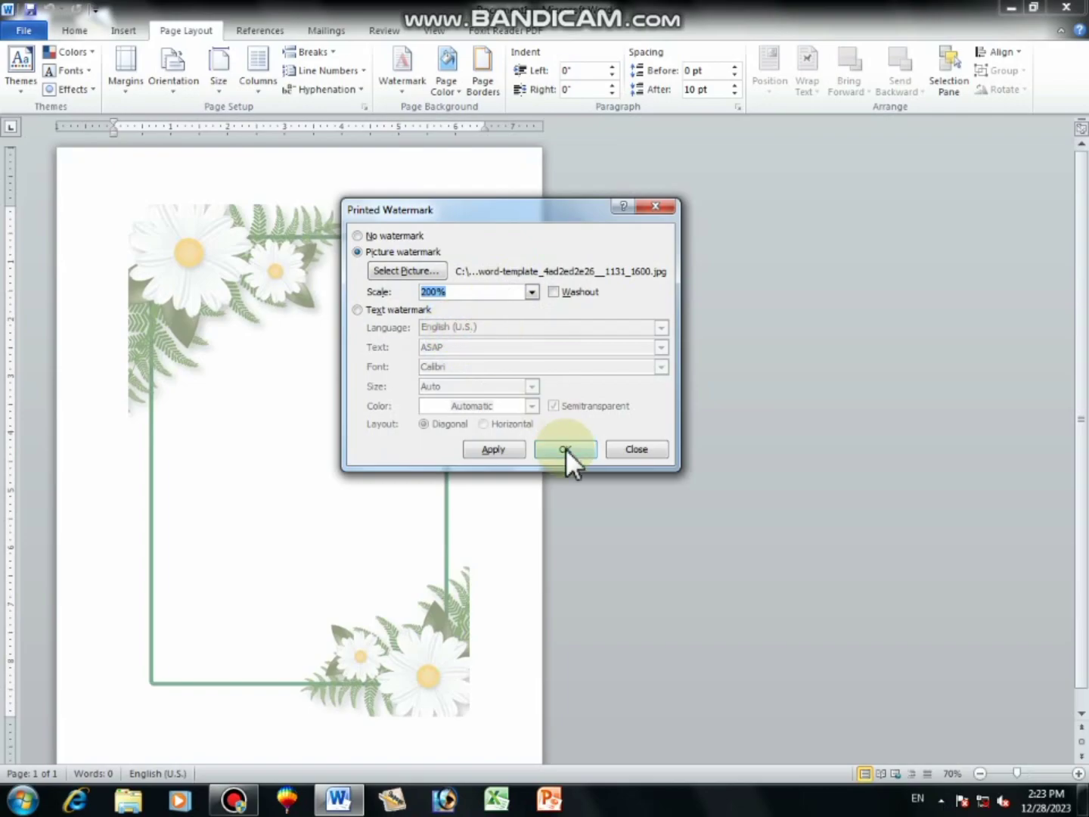
{"action": "left_click", "coordinate": [495, 448]}
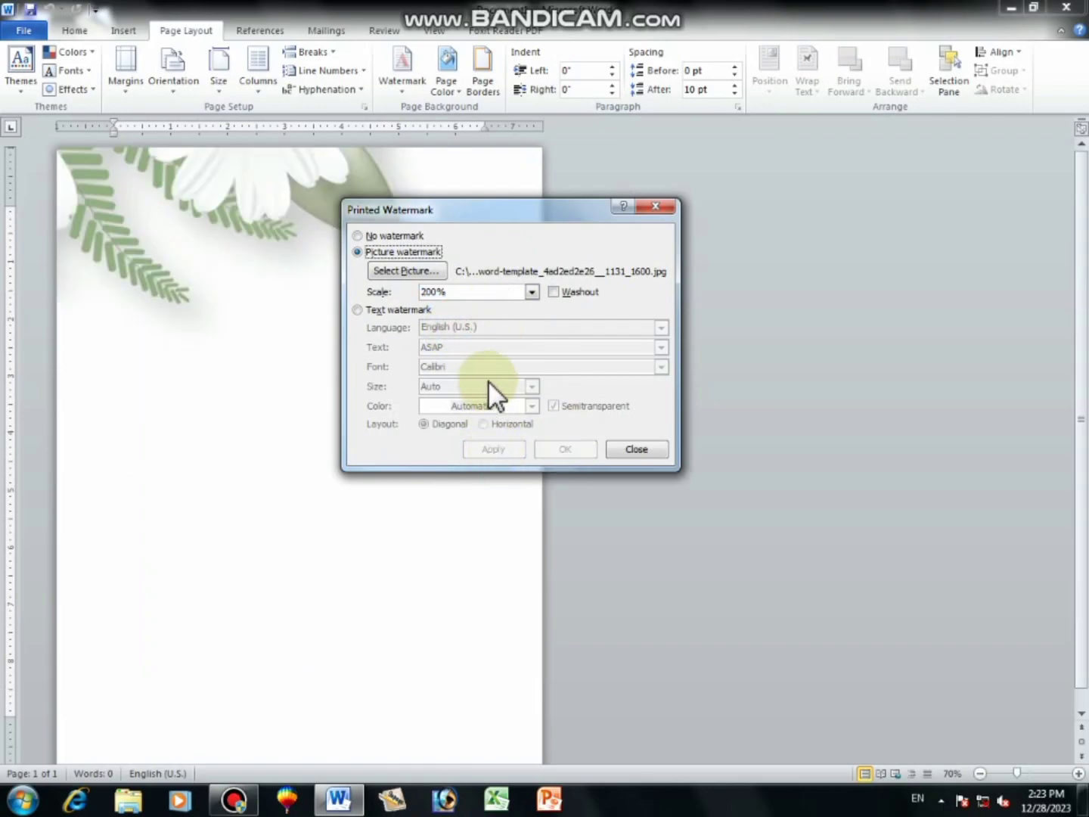
- Try watermark scales of 180% and 170%, applying each one
{"action": "left_click", "coordinate": [453, 292]}
{"action": "type", "text": "200"}
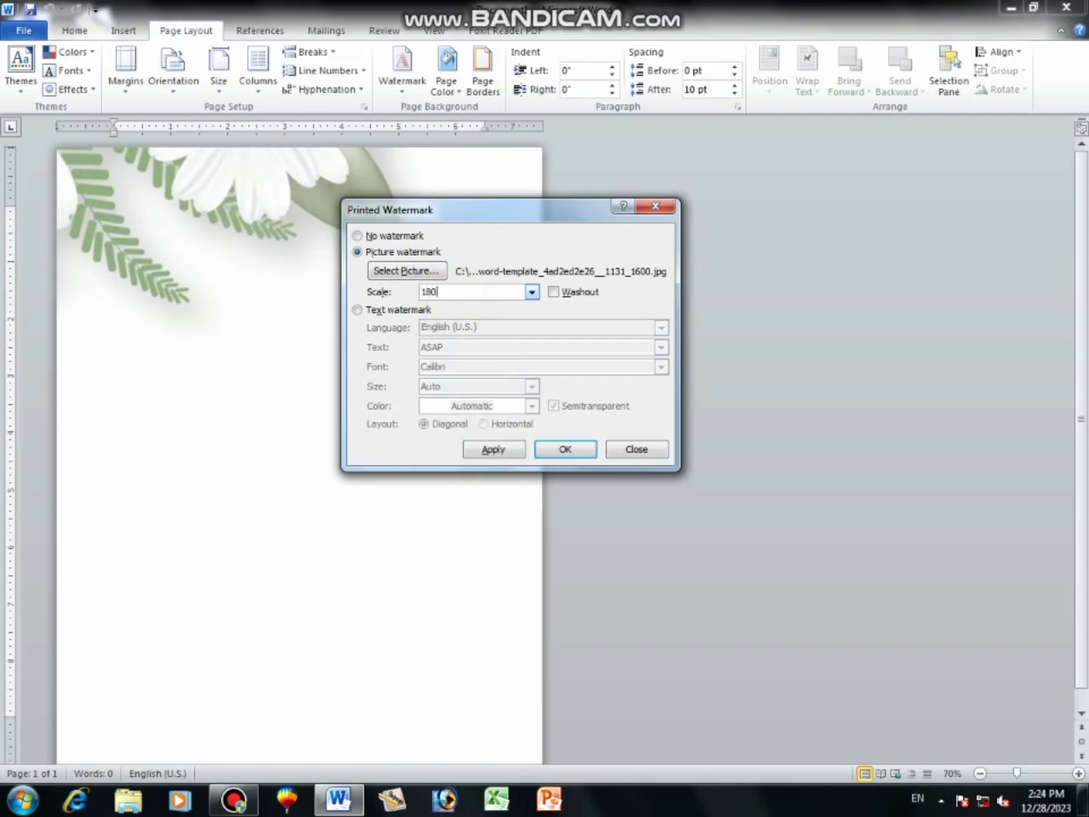
{"action": "left_click", "coordinate": [493, 449]}
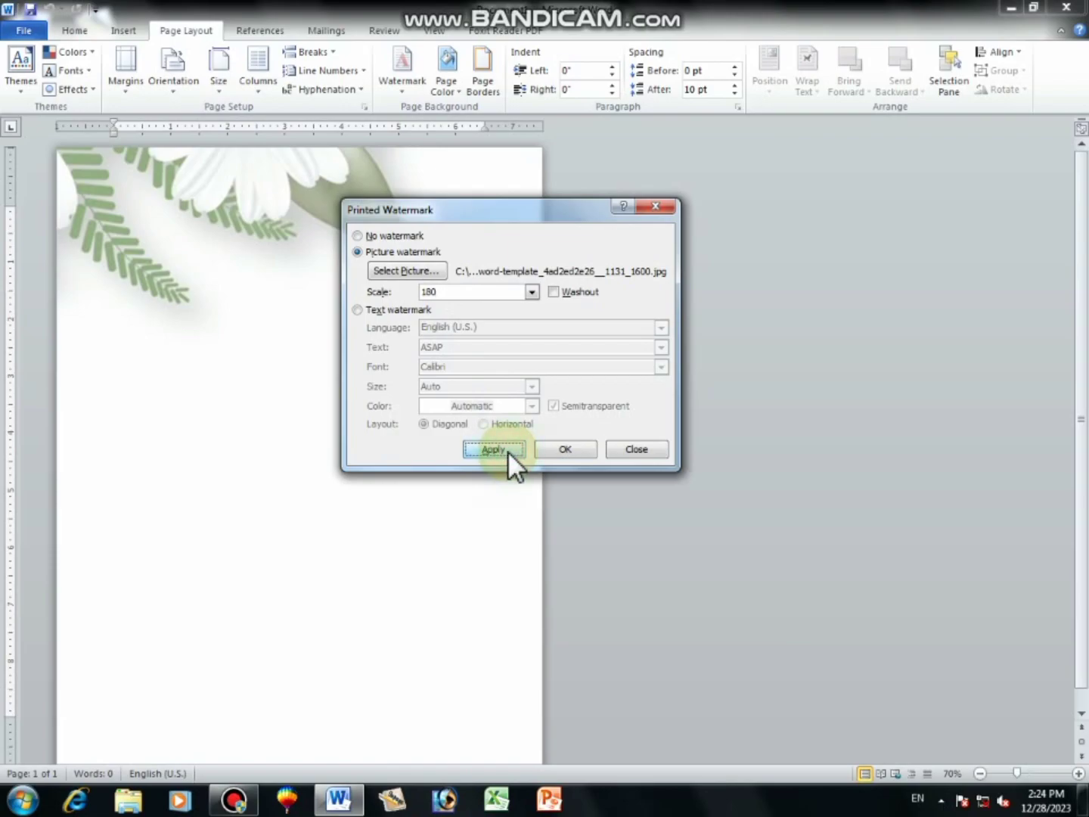
{"action": "left_click", "coordinate": [458, 291]}
{"action": "left_click_drag", "start_coordinate": [459, 291], "coordinate": [422, 306]}
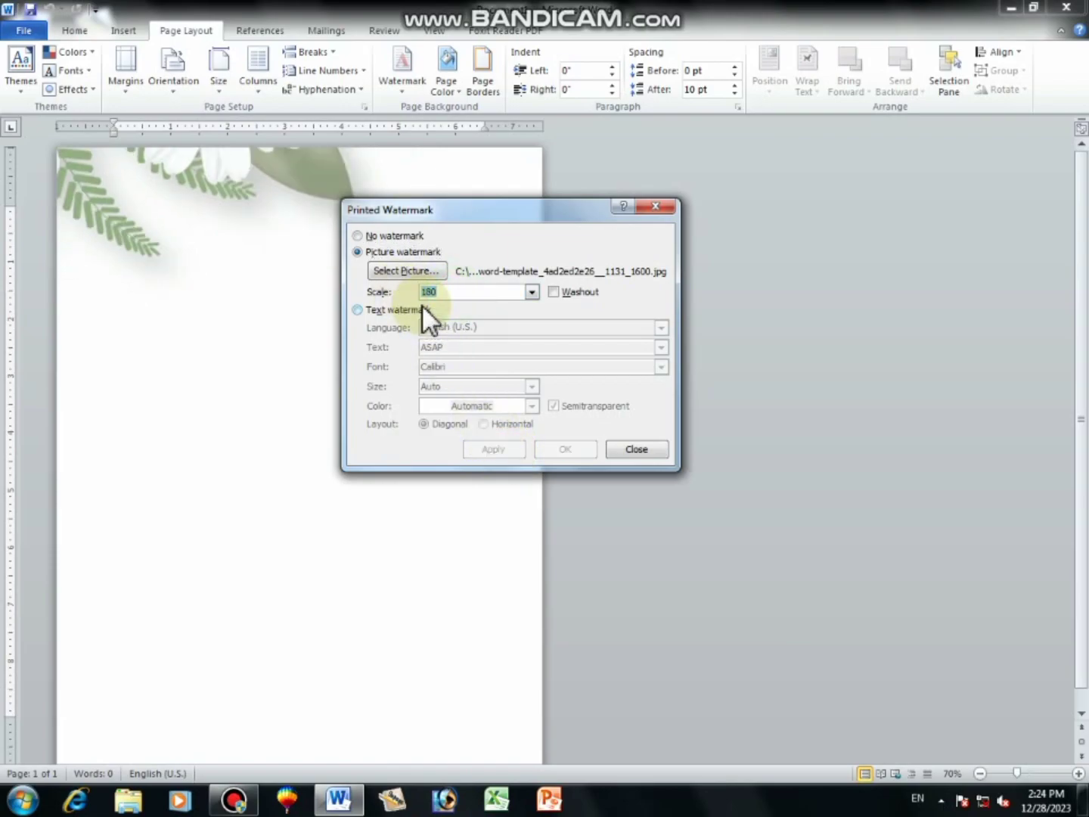
{"action": "type", "text": "170"}
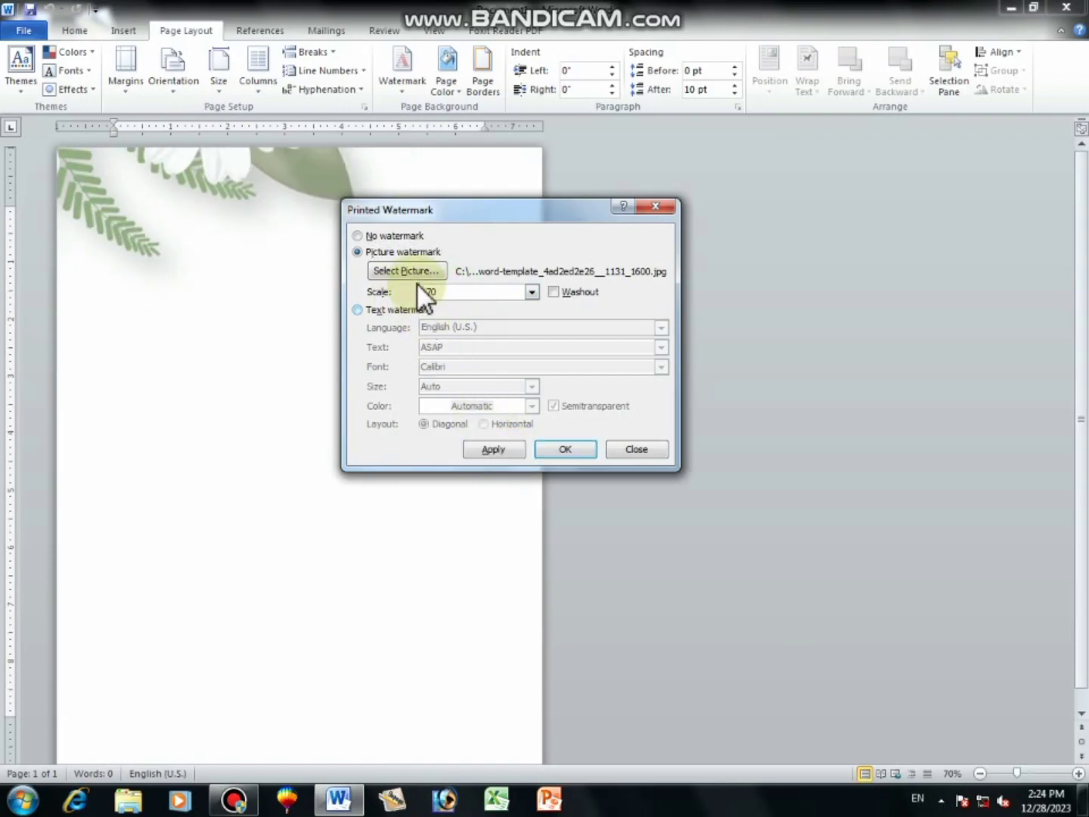
{"action": "left_click", "coordinate": [504, 453]}
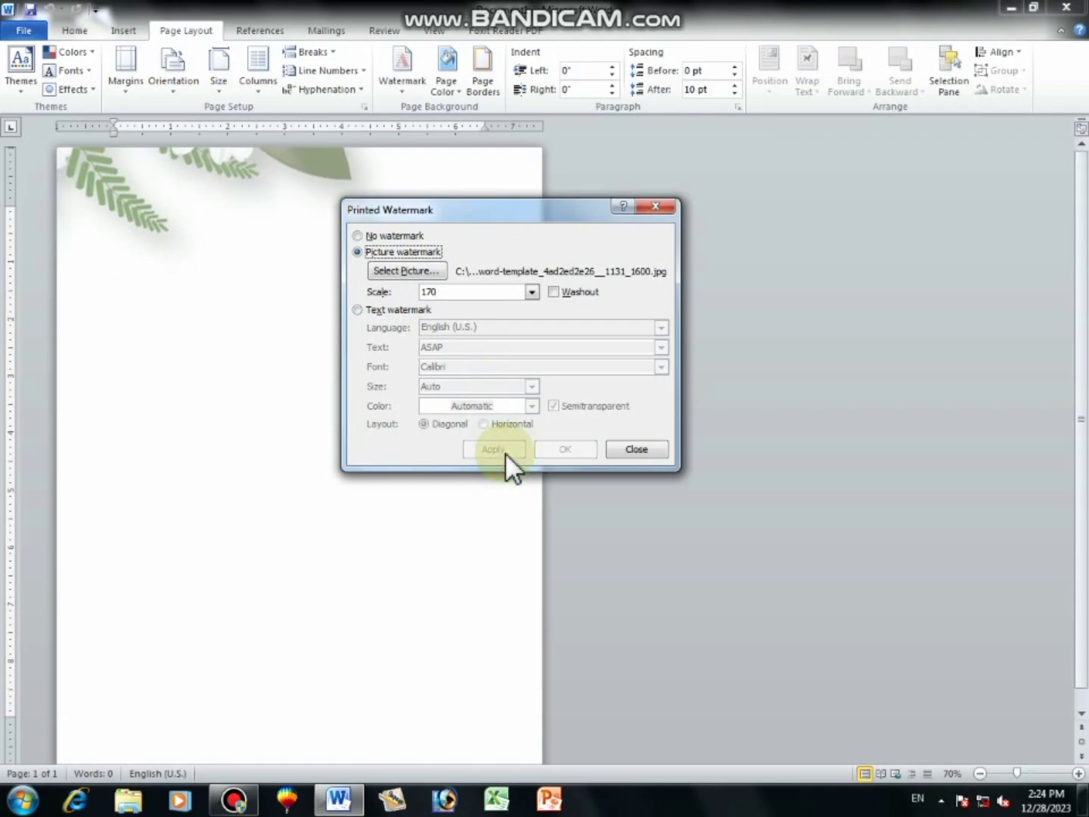
- Clear the scale value and close the watermark settings
{"action": "left_click_drag", "start_coordinate": [481, 292], "coordinate": [405, 298]}
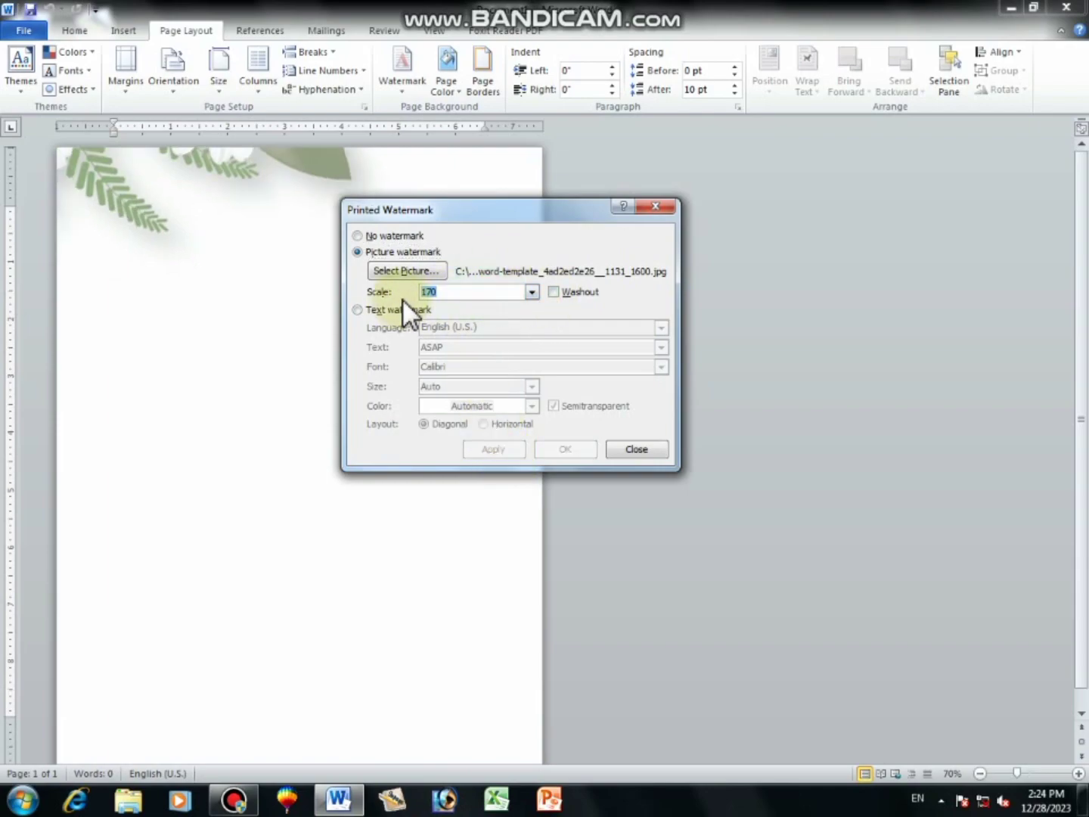
{"action": "key", "text": "BackSpace"}
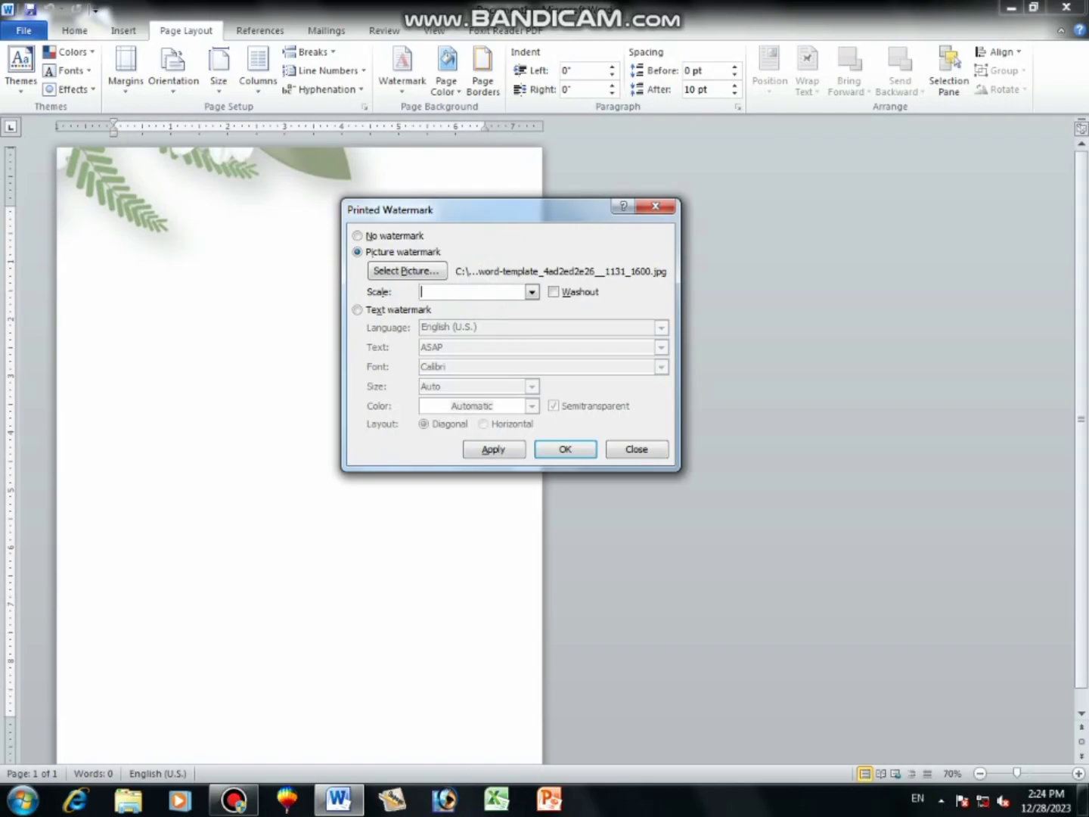
{"action": "type", "text": "150"}
{"action": "key", "text": "Return"}
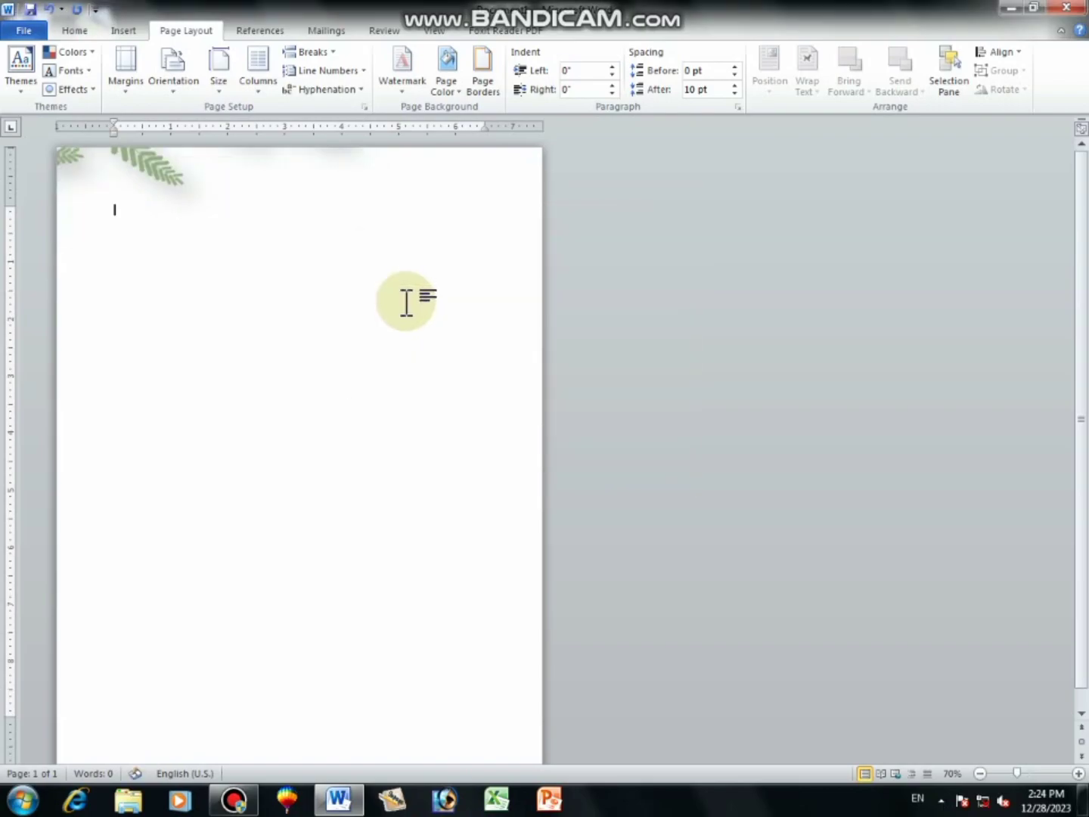
- Reapply the flower watermark at a 200% scale through Custom Watermark
{"action": "left_click_drag", "start_coordinate": [1080, 420], "coordinate": [1083, 433]}
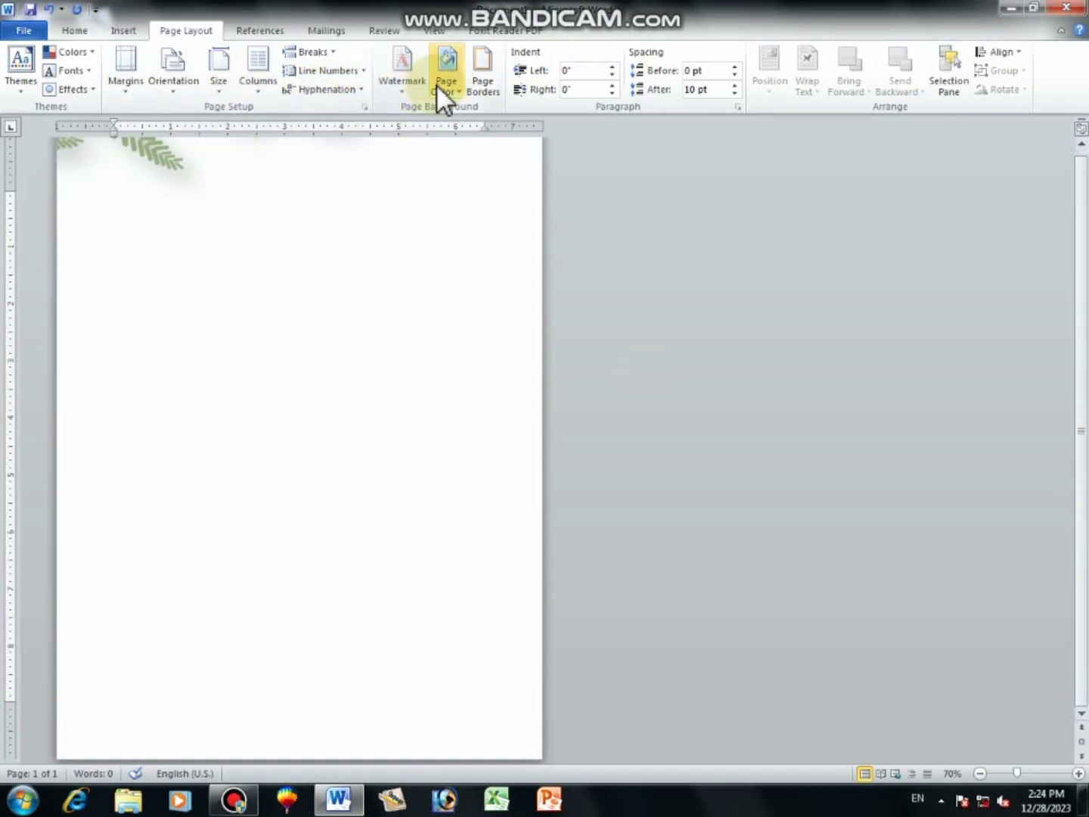
{"action": "left_click", "coordinate": [396, 94]}
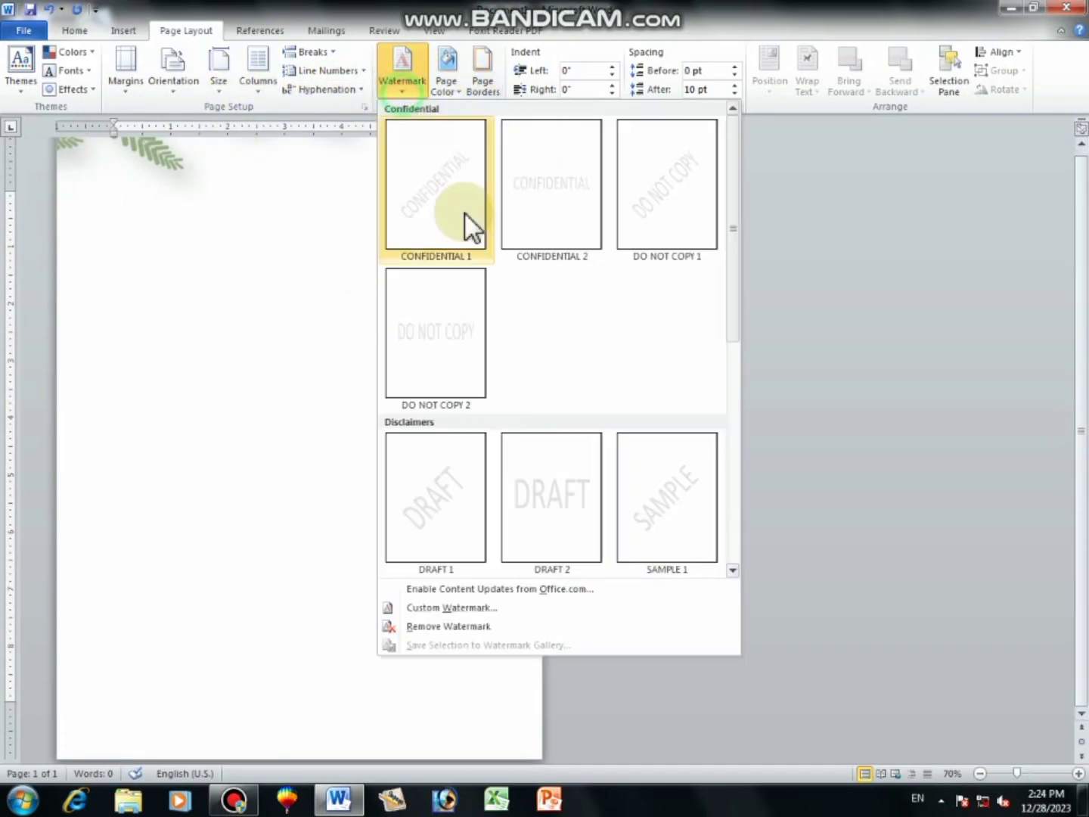
{"action": "left_click", "coordinate": [540, 605]}
{"action": "left_click", "coordinate": [479, 292]}
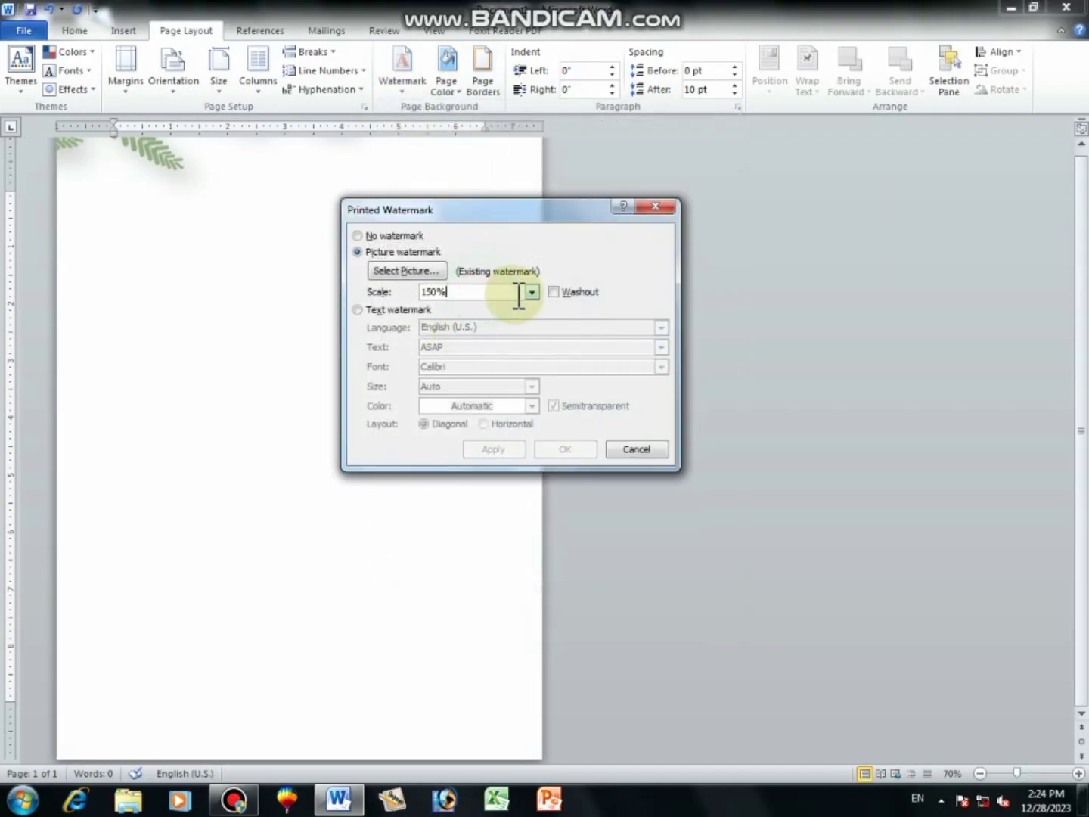
{"action": "left_click", "coordinate": [532, 292]}
{"action": "left_click", "coordinate": [477, 334]}
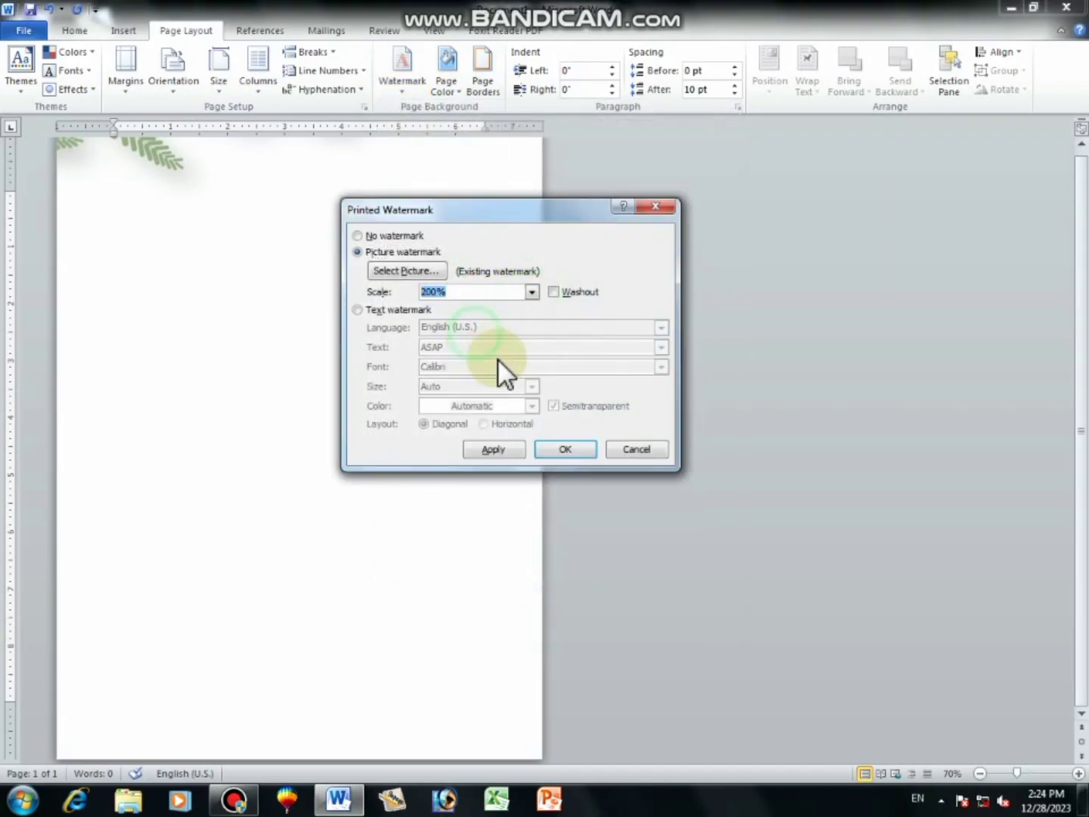
{"action": "left_click", "coordinate": [514, 451]}
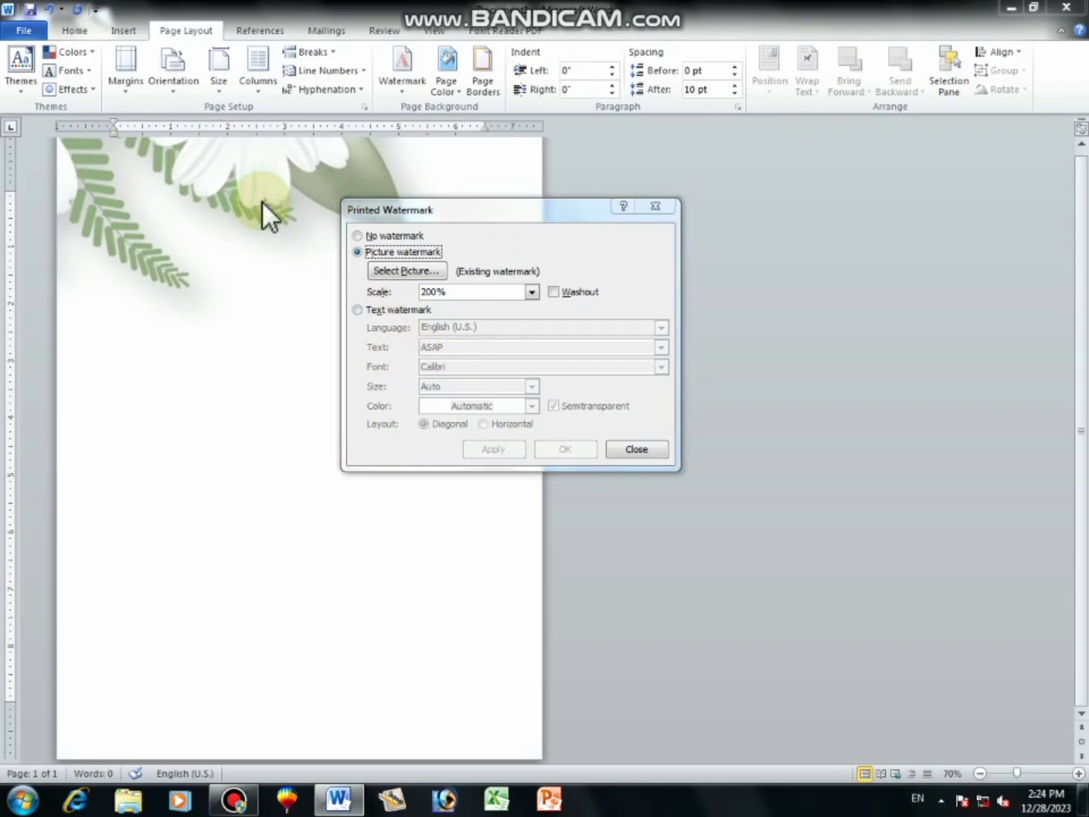
{"action": "left_click", "coordinate": [622, 453]}
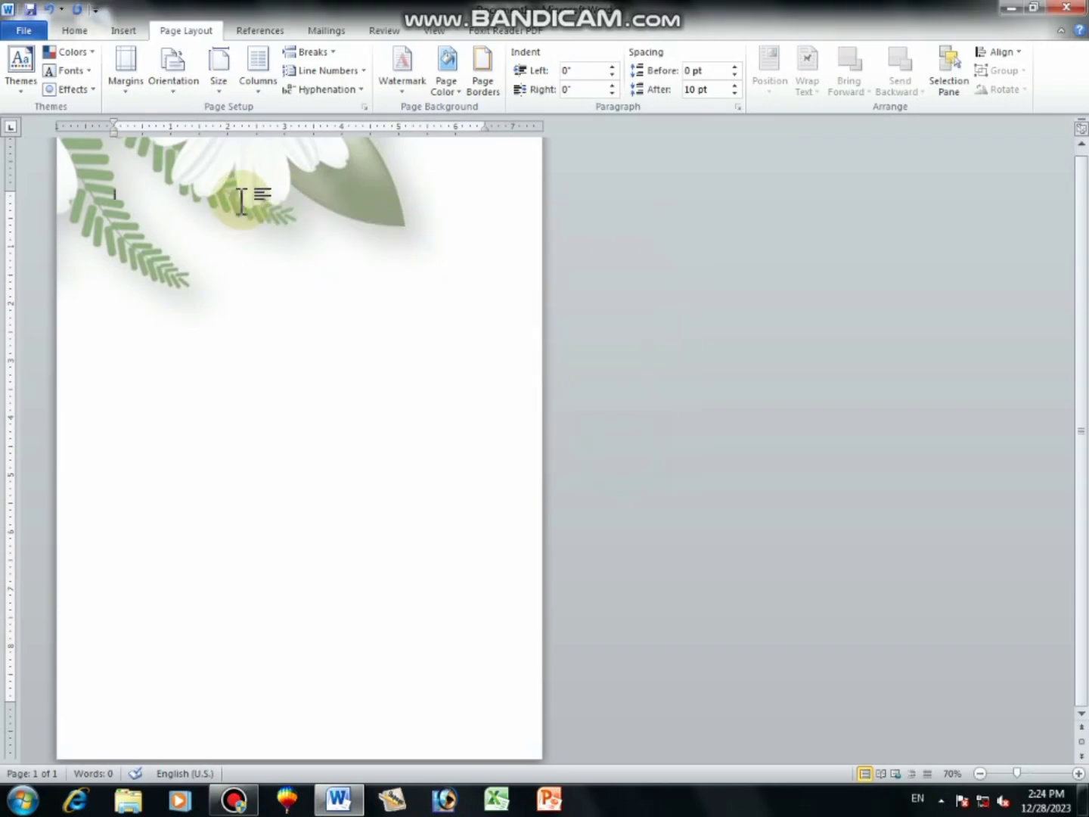
- In the header, drag the flower watermark picture to several positions on the page
{"action": "double_click", "coordinate": [262, 160]}
{"action": "mouse_move", "coordinate": [311, 176]}
{"action": "left_mouse_down"}
{"action": "mouse_move", "coordinate": [325, 443]}
{"action": "mouse_move", "coordinate": [127, 461]}
{"action": "left_mouse_up"}
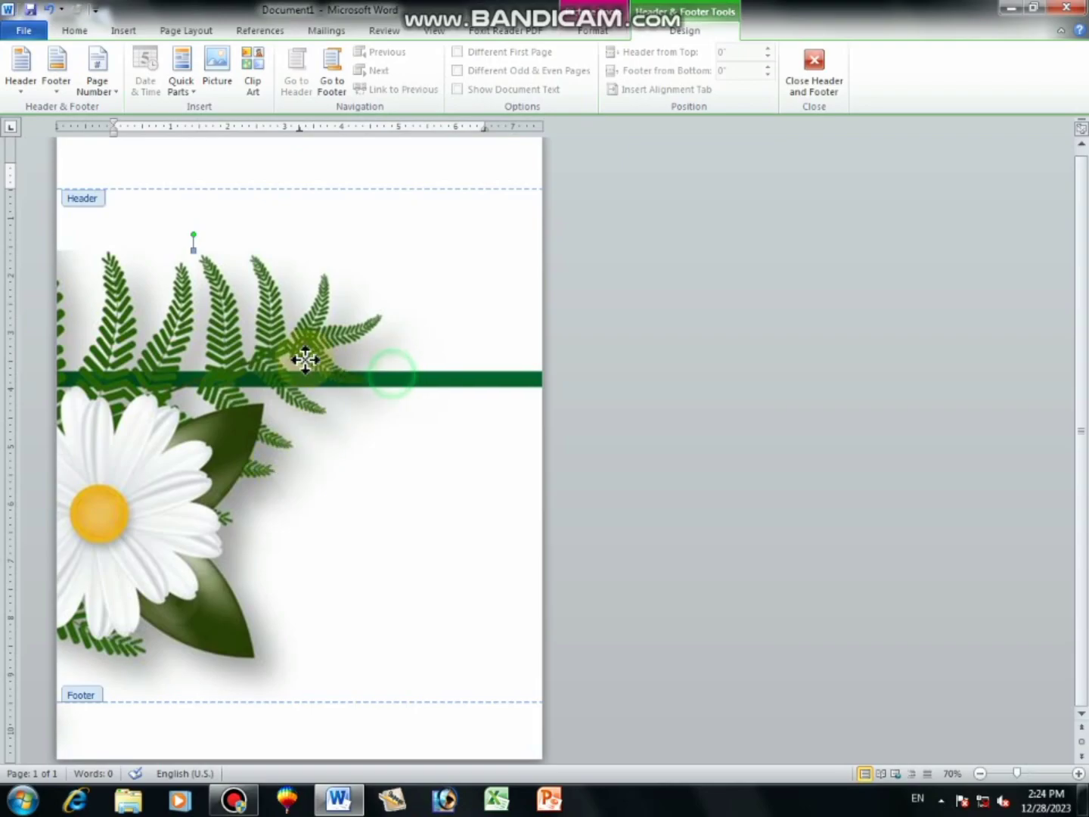
{"action": "left_click_drag", "start_coordinate": [392, 364], "coordinate": [203, 351]}
{"action": "left_click_drag", "start_coordinate": [136, 406], "coordinate": [128, 446]}
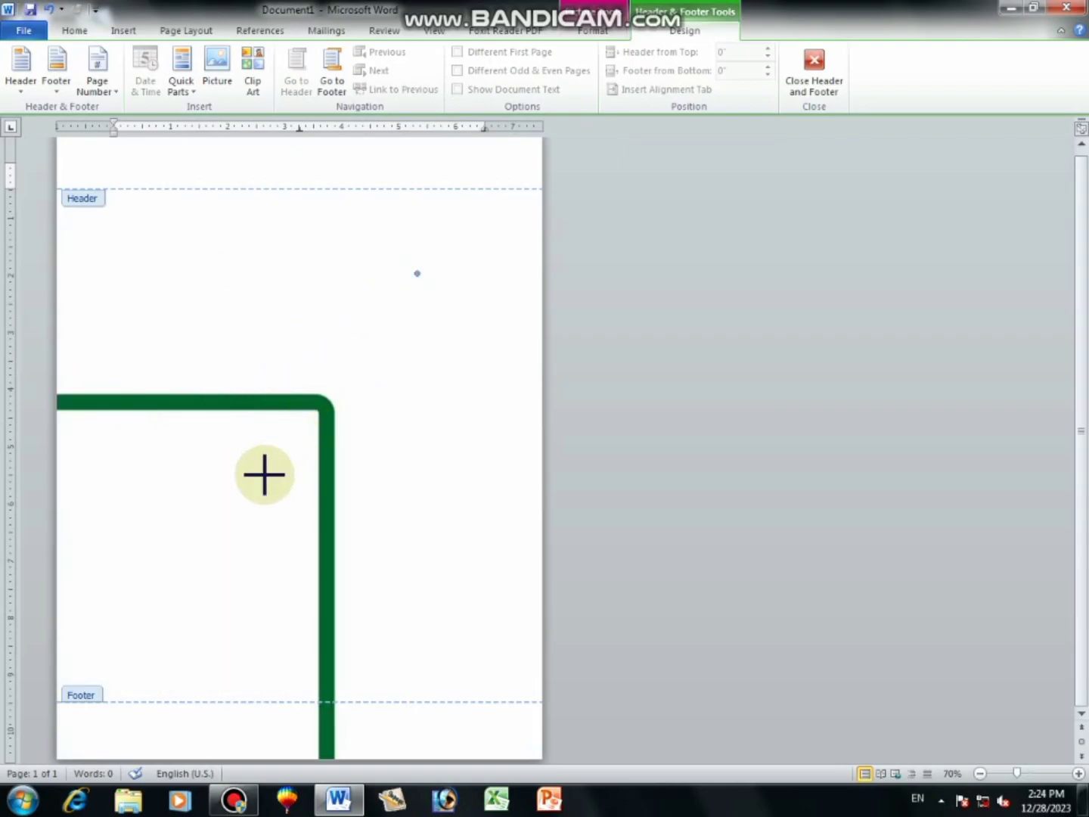
- Delete the watermark picture, undo the changes, and return to the document body
{"action": "key", "text": "Delete"}
{"action": "left_click", "coordinate": [289, 372]}
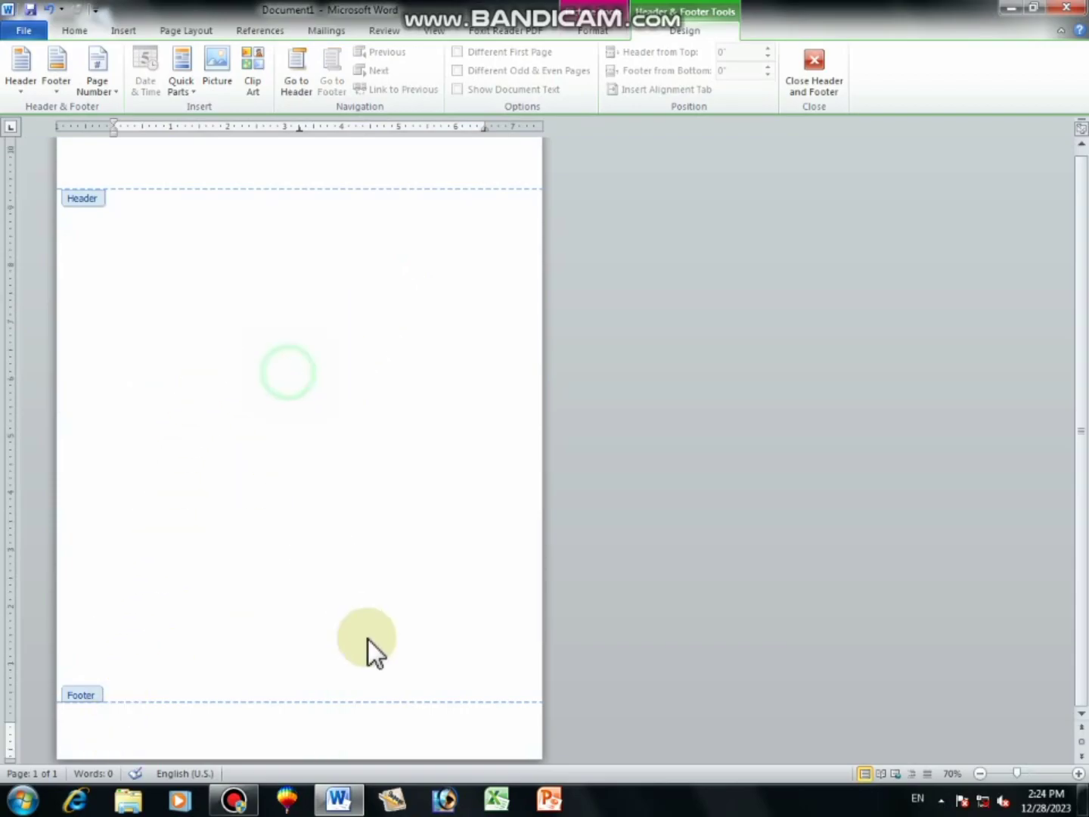
{"action": "key", "text": "ctrl+z"}
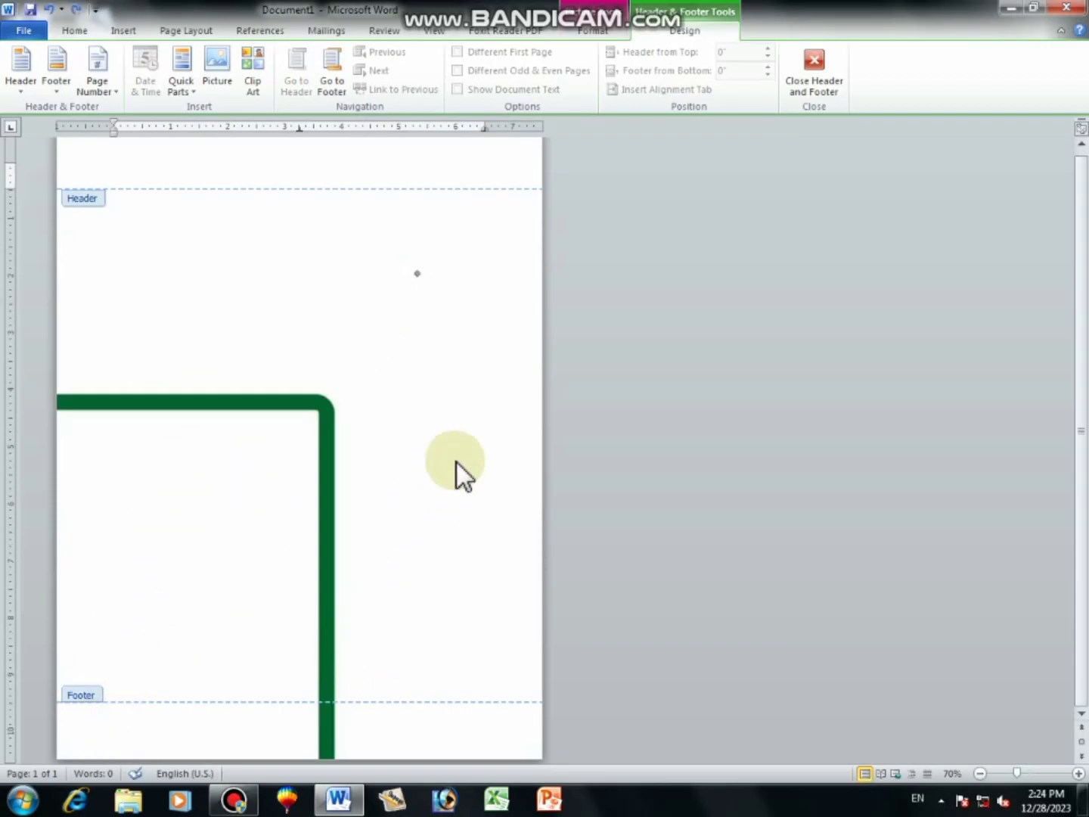
{"action": "key", "text": "ctrl+z"}
{"action": "key", "text": "ctrl+z"}
{"action": "key", "text": "ctrl+z"}
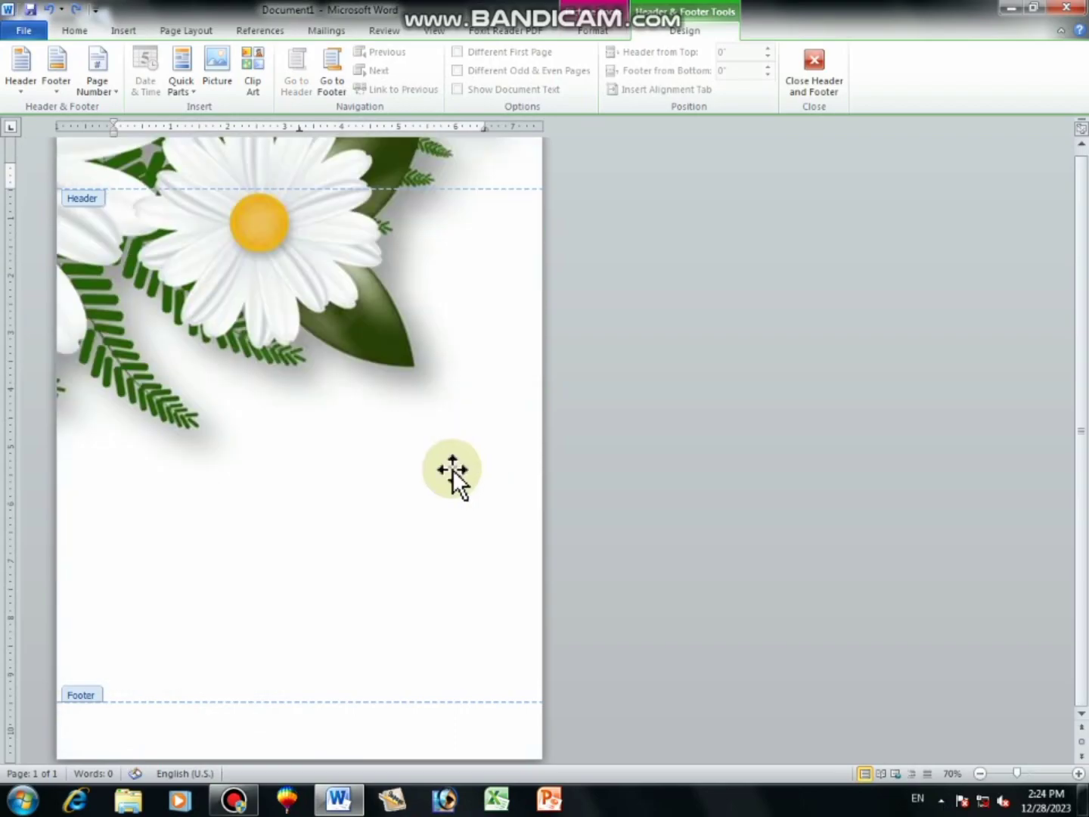
{"action": "key", "text": "ctrl+z"}
{"action": "key", "text": "ctrl+z"}
{"action": "key", "text": "ctrl+z"}
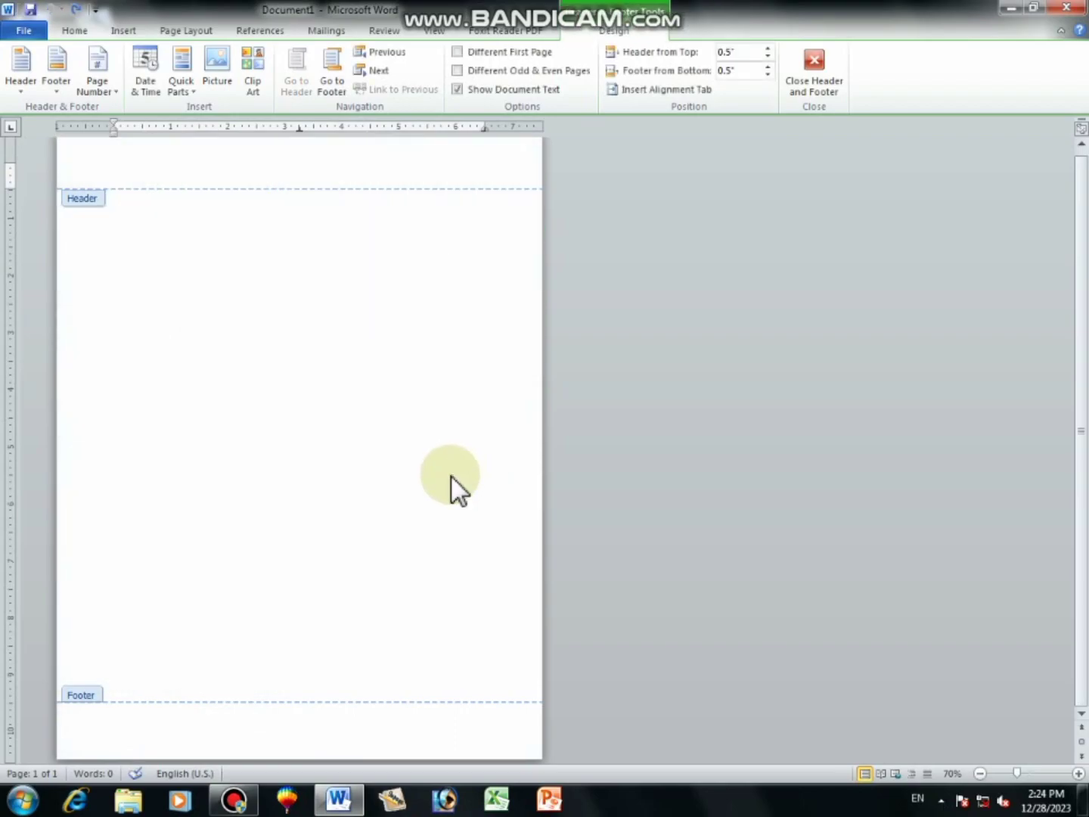
{"action": "double_click", "coordinate": [384, 349]}
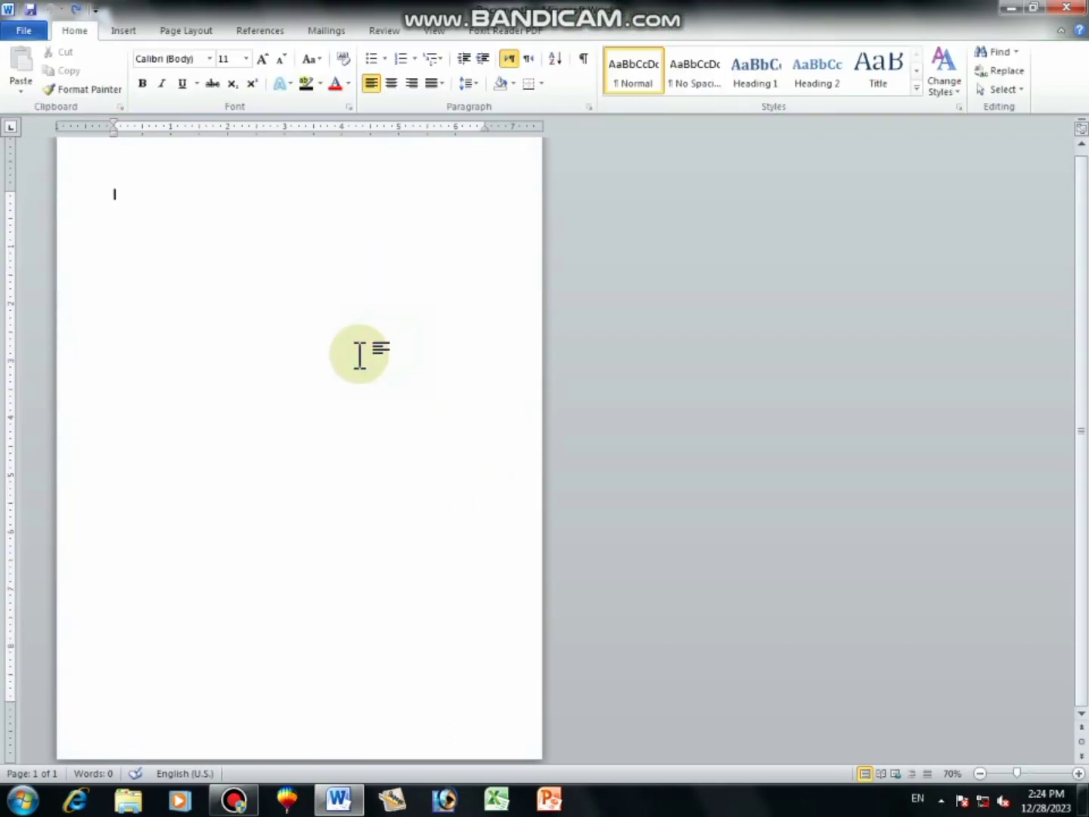
- Remove the current flower watermark from the page
{"action": "left_click", "coordinate": [184, 34]}
{"action": "left_click", "coordinate": [451, 91]}
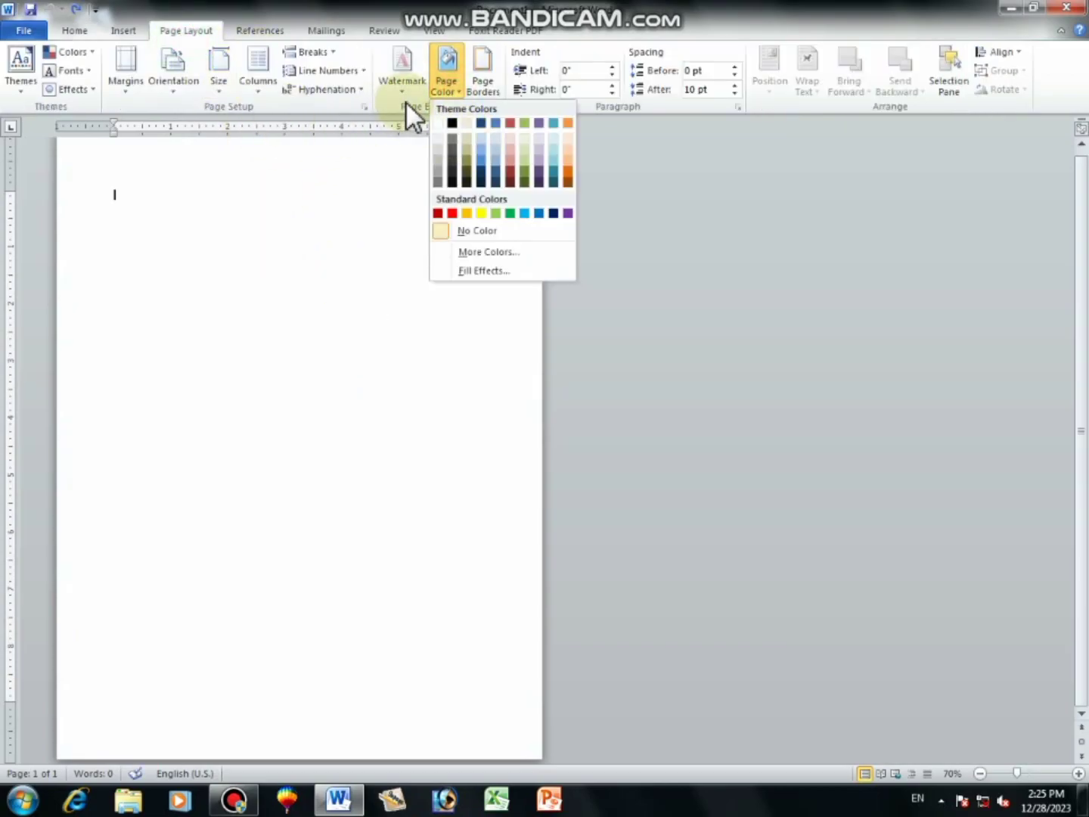
{"action": "left_click", "coordinate": [404, 99]}
{"action": "left_click", "coordinate": [522, 627]}
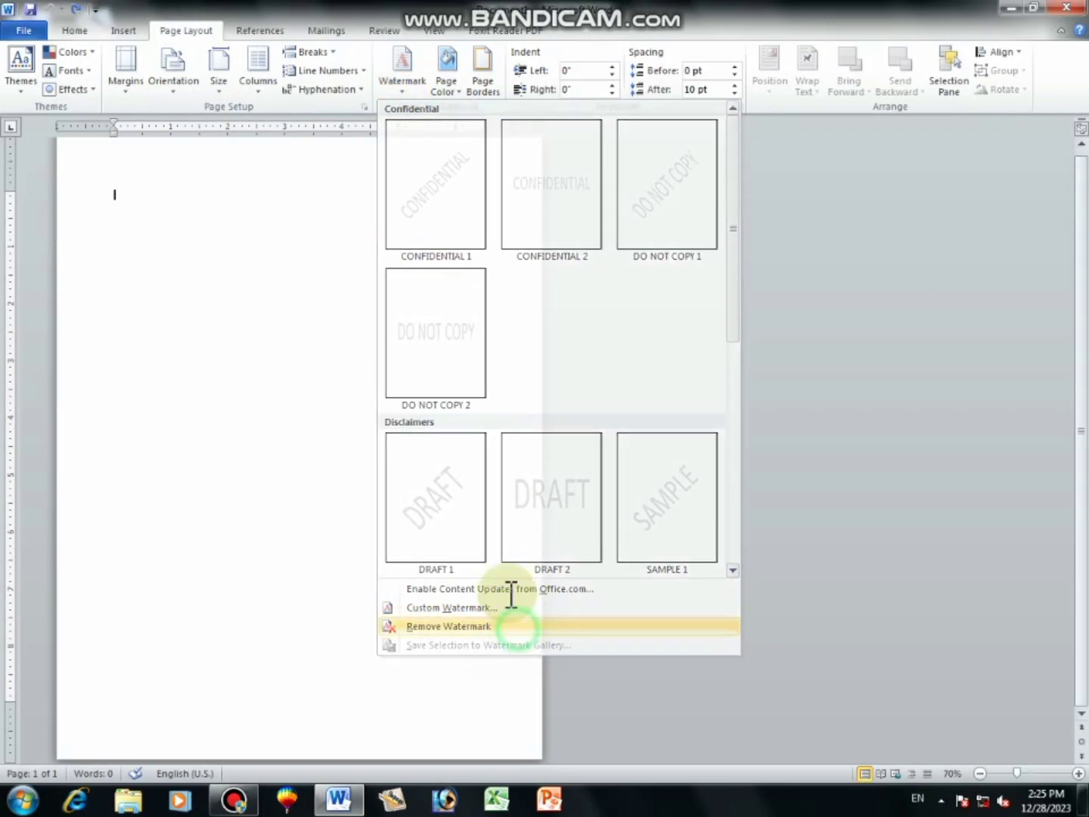
- Apply the floral corner-frame picture as a watermark with Washout turned off
{"action": "left_click", "coordinate": [412, 91]}
{"action": "left_click", "coordinate": [501, 606]}
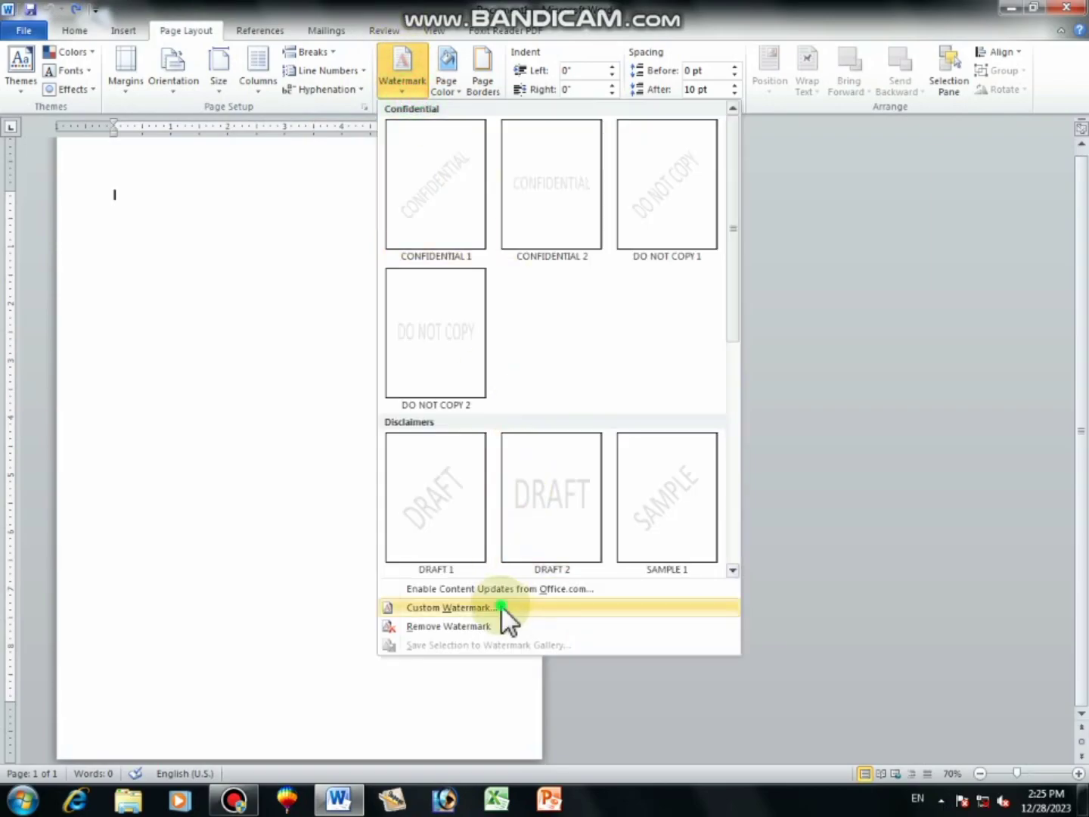
{"action": "left_click", "coordinate": [411, 252]}
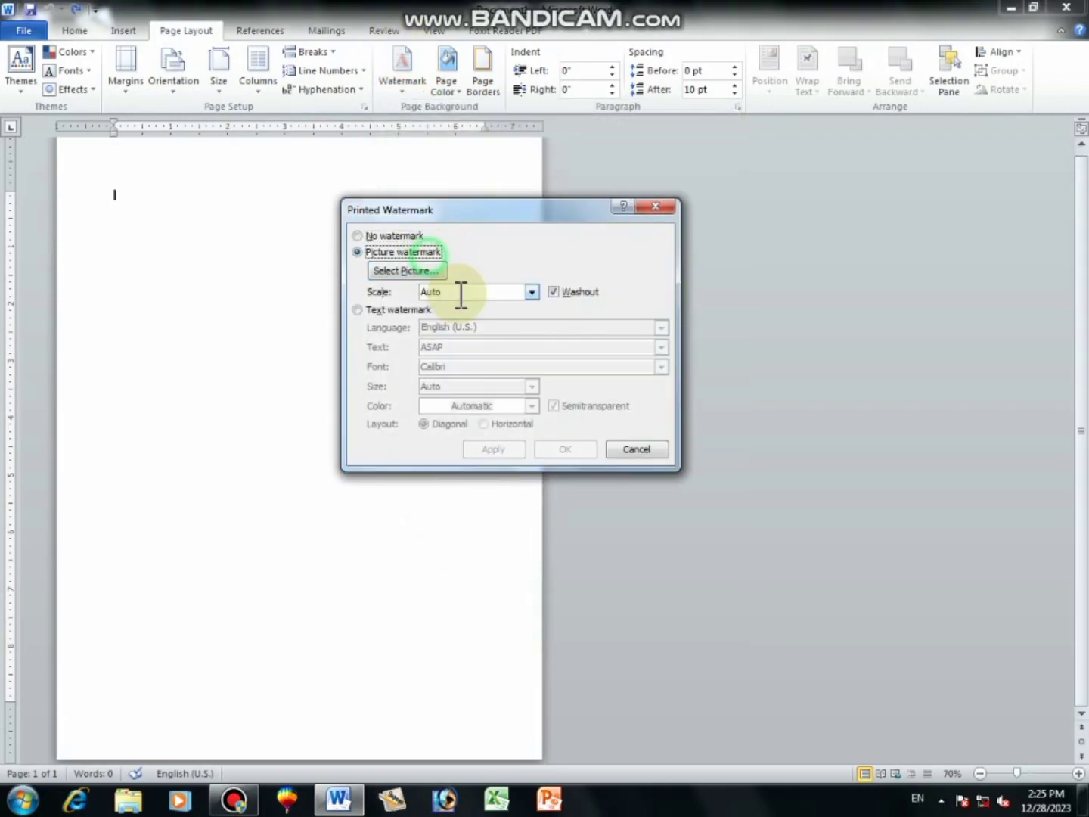
{"action": "left_click", "coordinate": [568, 295]}
{"action": "left_click", "coordinate": [401, 271]}
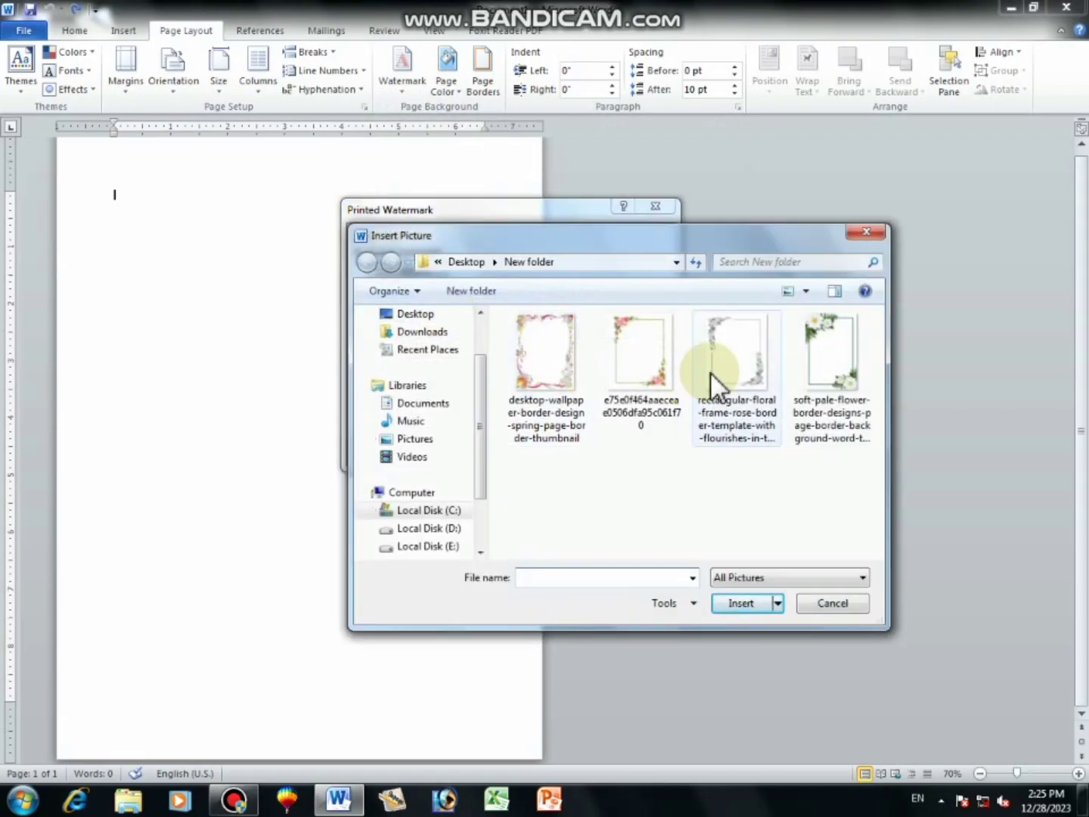
{"action": "left_click", "coordinate": [738, 367]}
{"action": "left_click", "coordinate": [751, 608]}
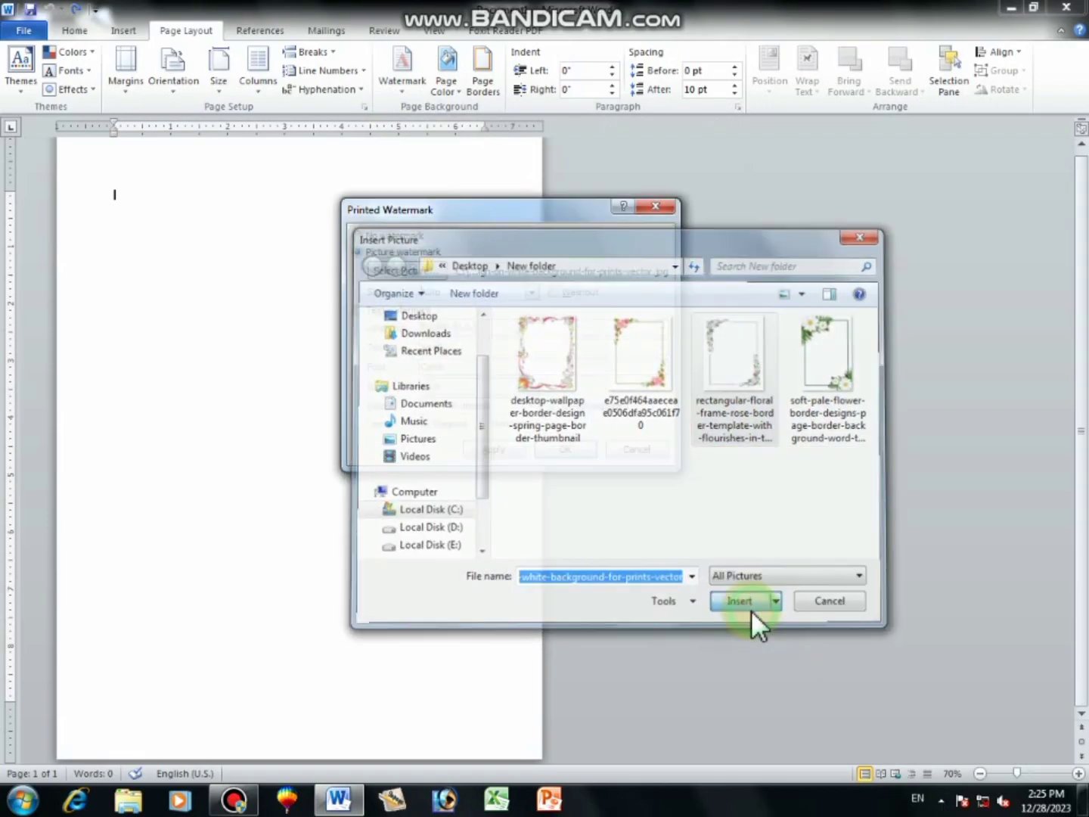
{"action": "left_click", "coordinate": [507, 454]}
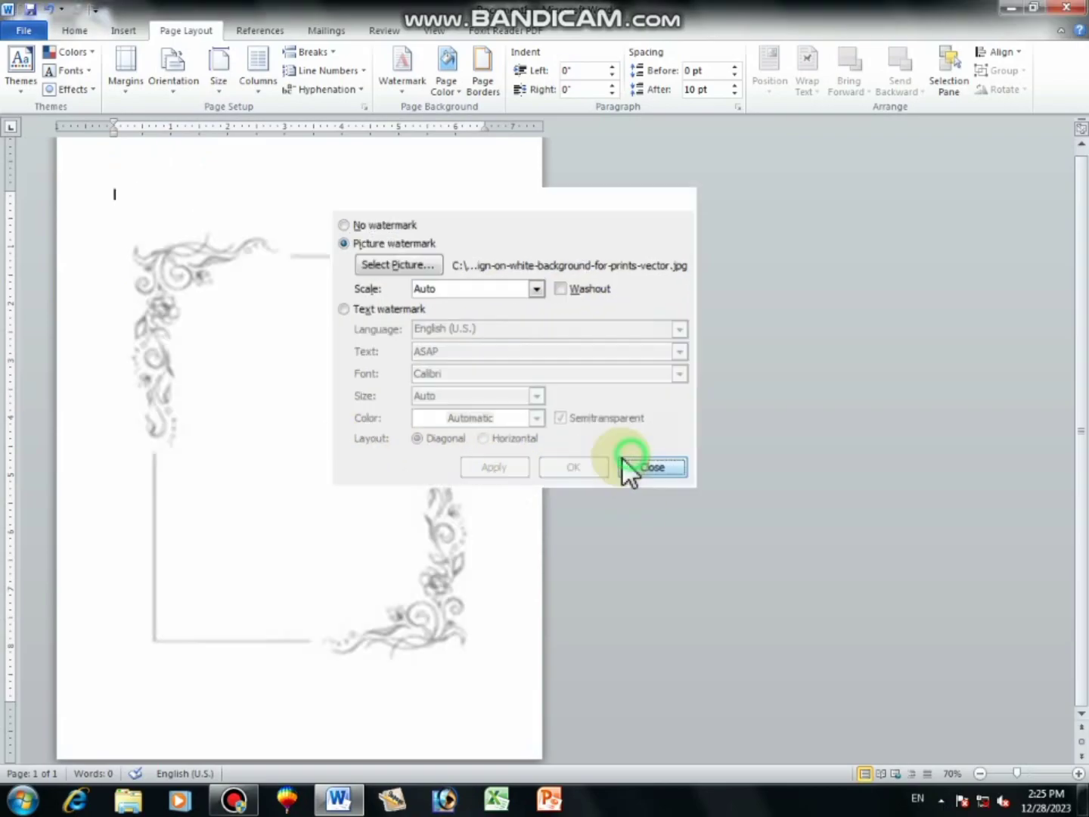
{"action": "left_click", "coordinate": [632, 454]}
{"action": "left_click", "coordinate": [316, 311]}
{"action": "double_click", "coordinate": [299, 162]}
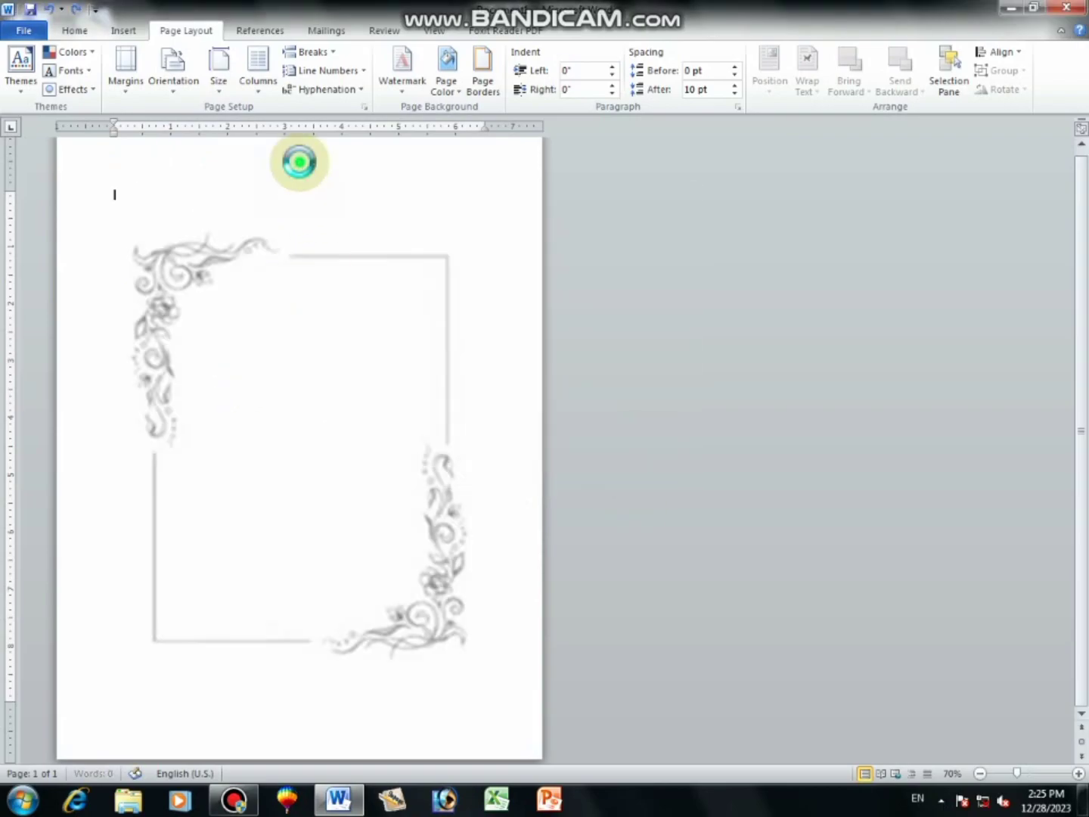
- Drag the frame watermark's handles outward until it nearly fills the page, then leave the header
{"action": "left_click", "coordinate": [393, 492]}
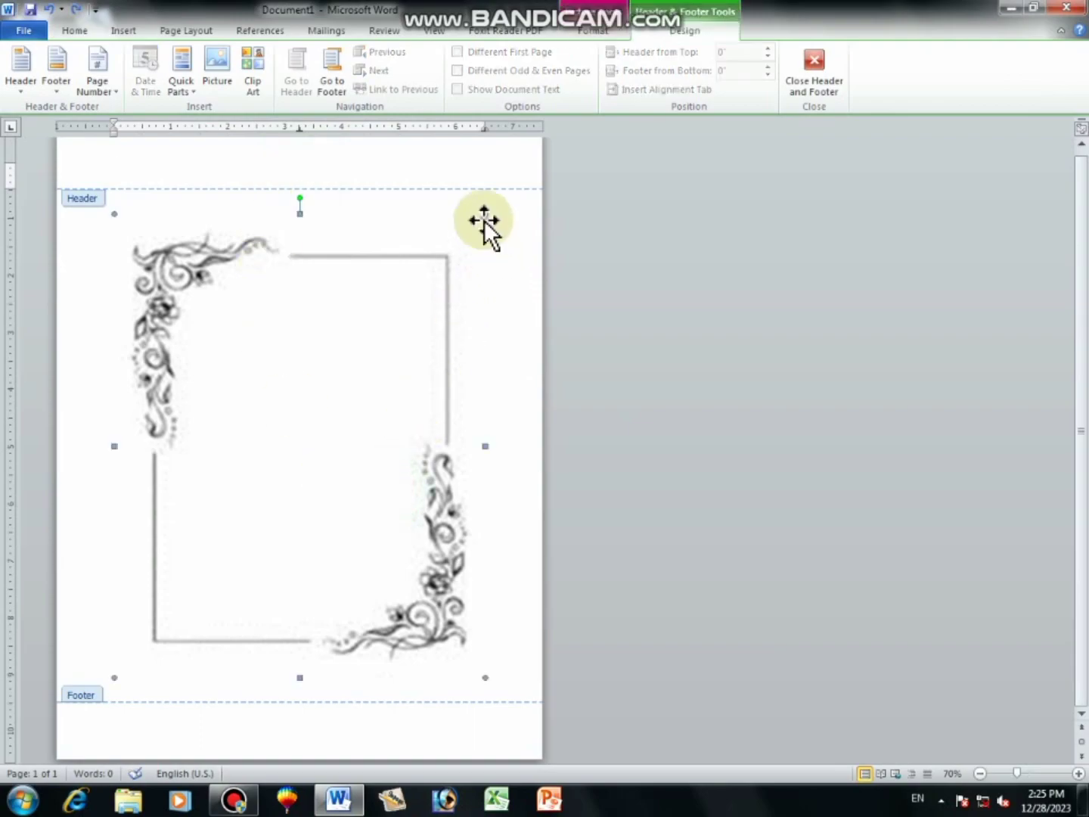
{"action": "left_click_drag", "start_coordinate": [485, 213], "coordinate": [528, 179]}
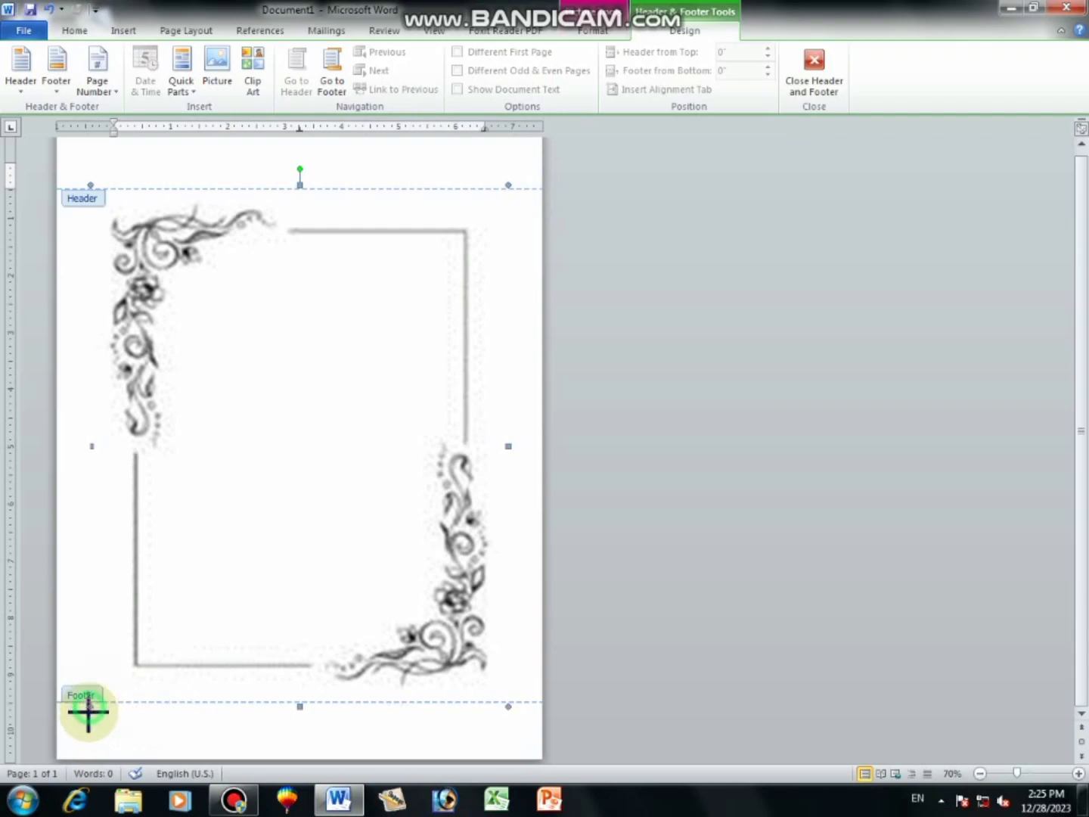
{"action": "left_click_drag", "start_coordinate": [91, 706], "coordinate": [73, 723]}
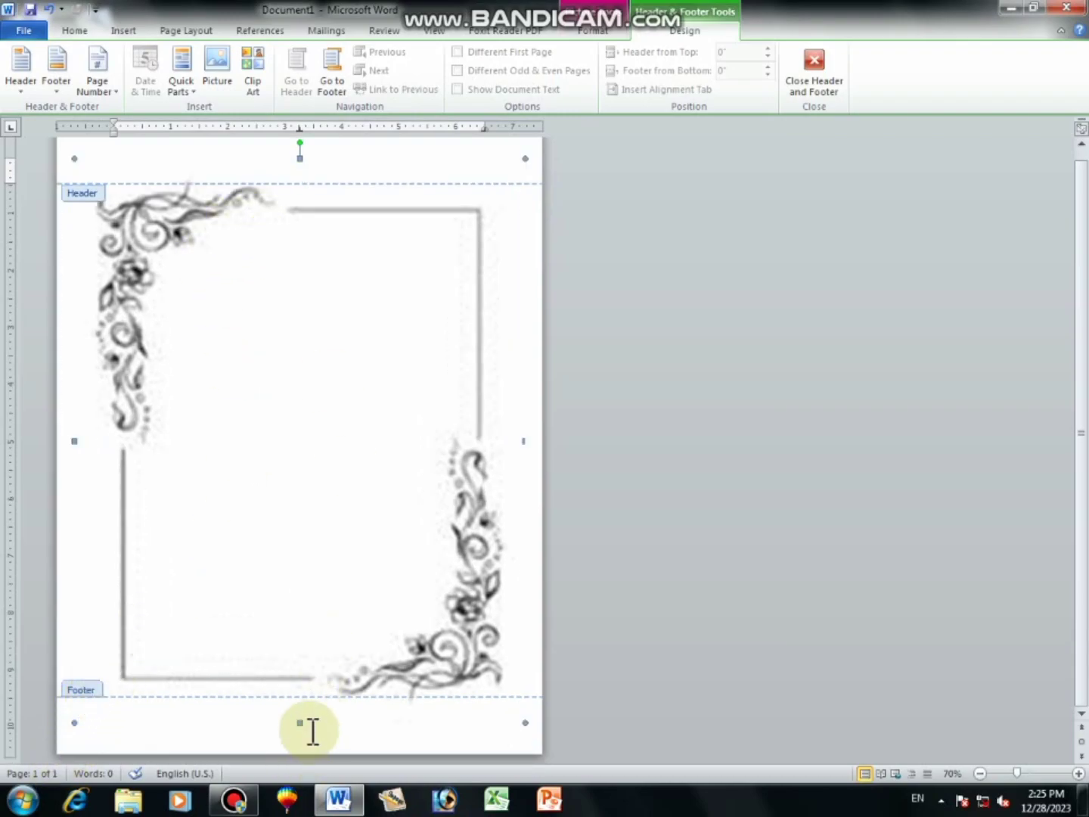
{"action": "left_click_drag", "start_coordinate": [301, 725], "coordinate": [301, 751]}
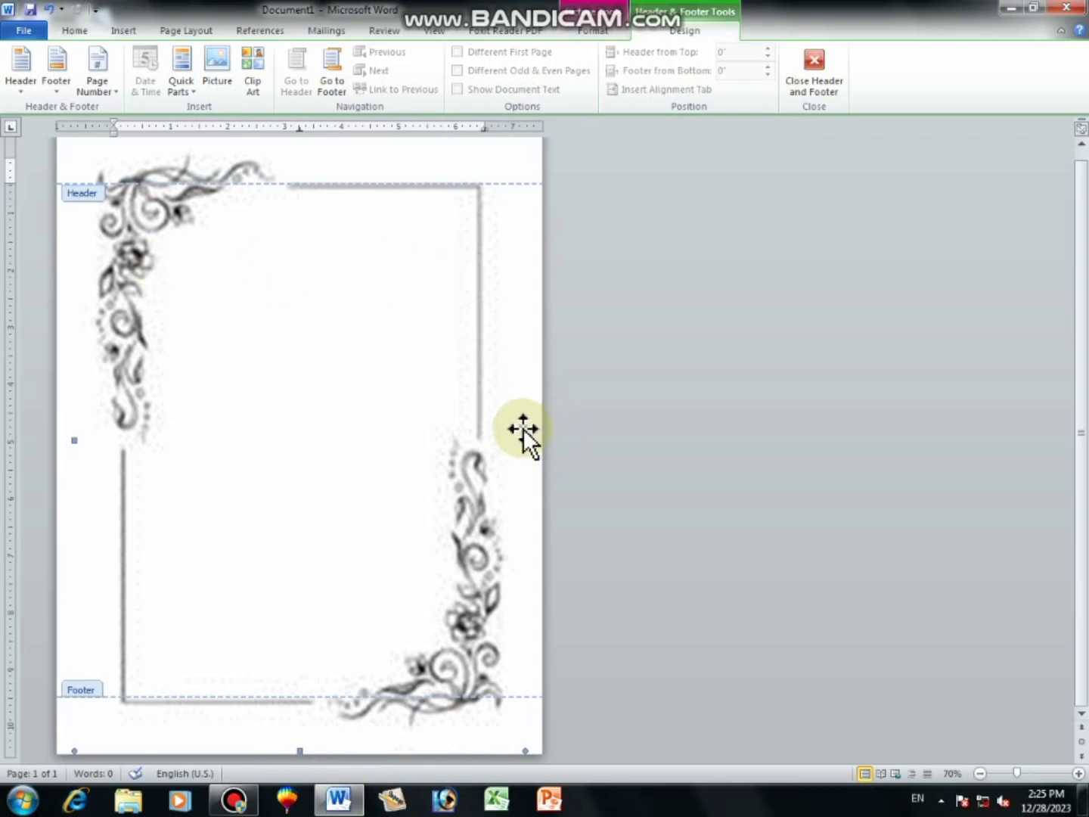
{"action": "left_click_drag", "start_coordinate": [526, 440], "coordinate": [537, 439]}
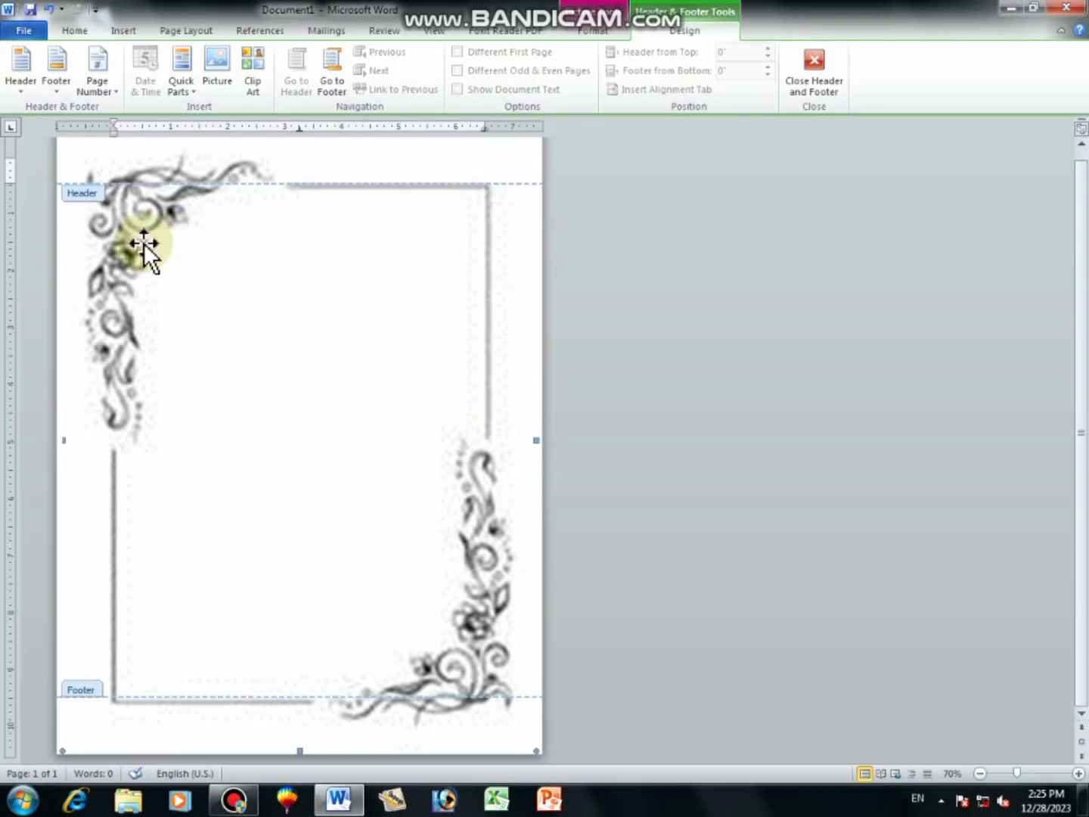
{"action": "left_click_drag", "start_coordinate": [62, 442], "coordinate": [16, 425]}
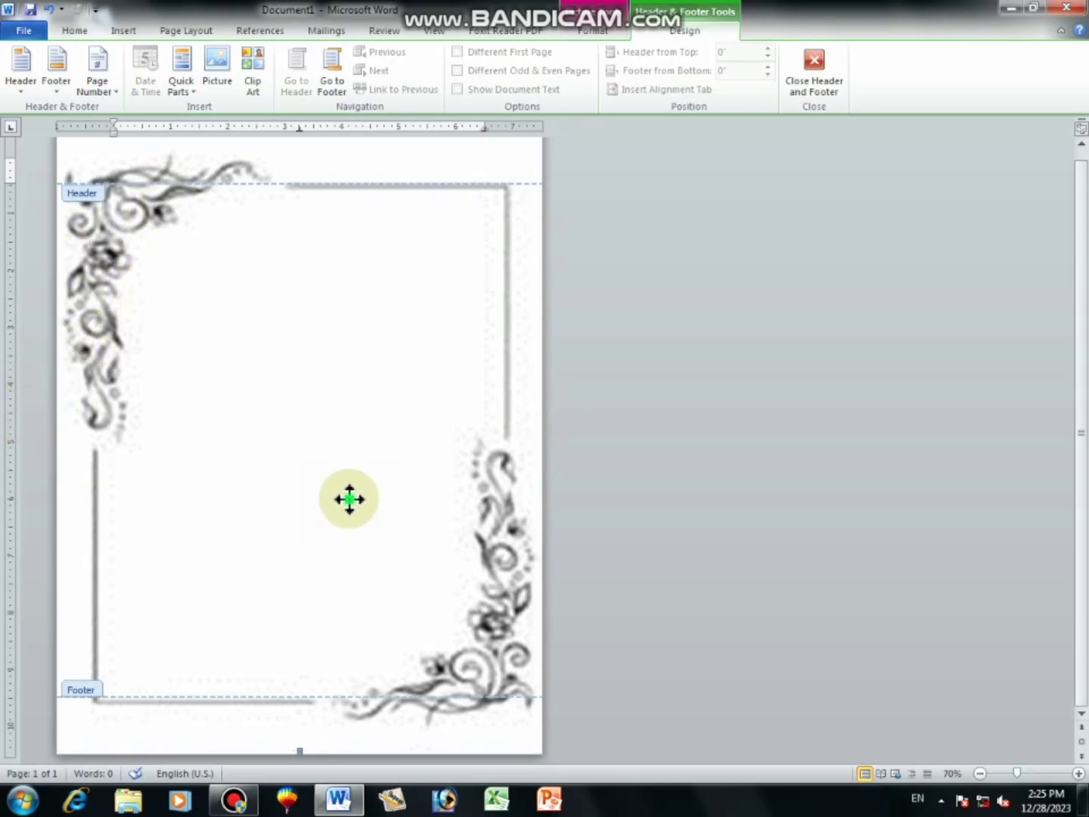
{"action": "left_click", "coordinate": [309, 447]}
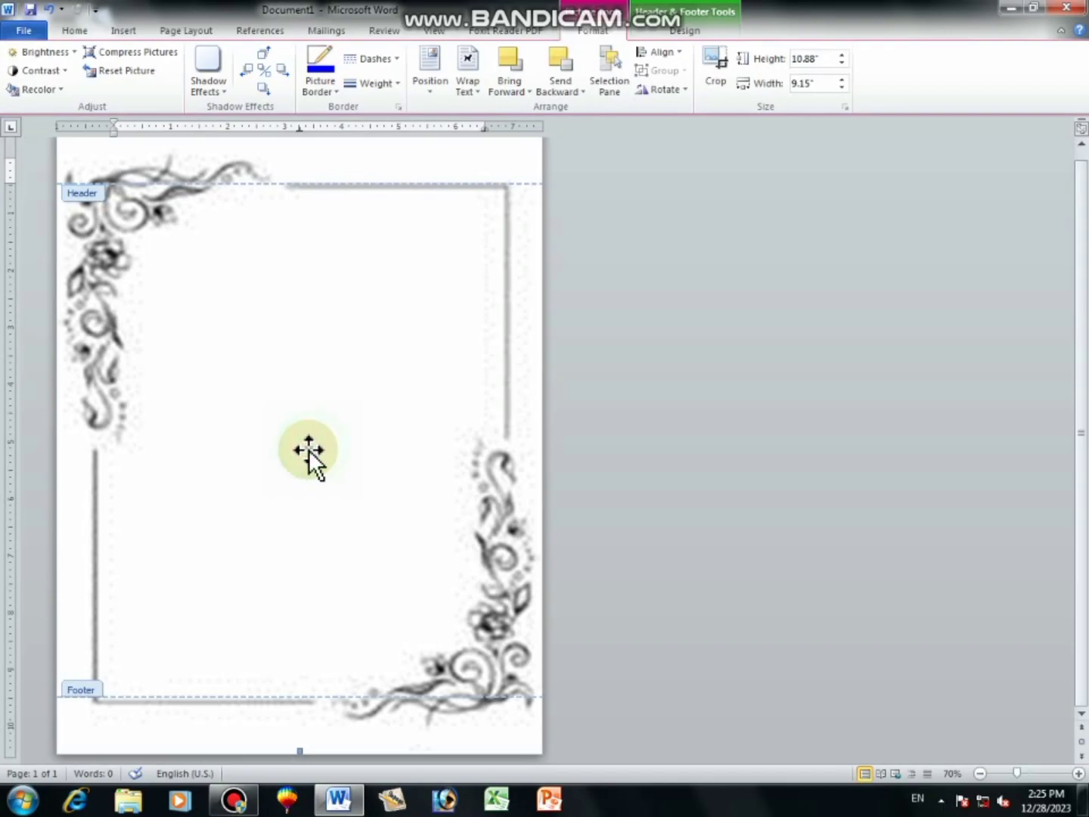
{"action": "left_click", "coordinate": [217, 369]}
{"action": "double_click", "coordinate": [173, 249]}
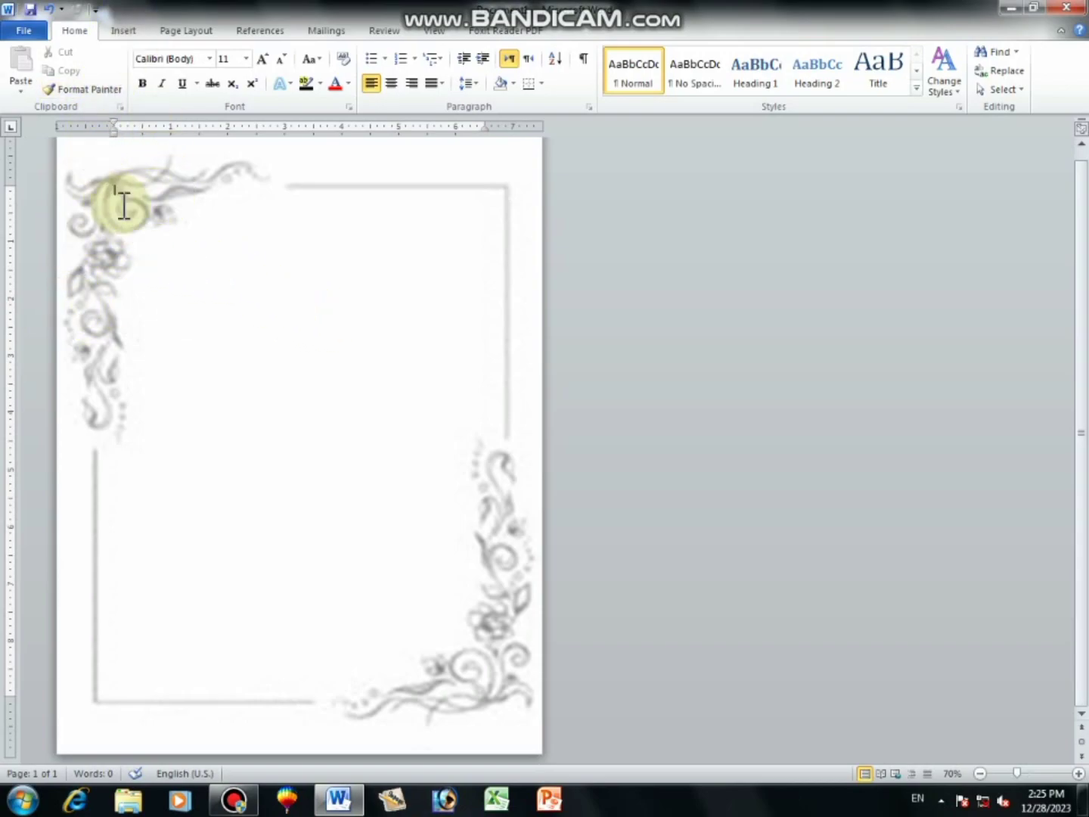
- Set custom margins of 2 for top, bottom, left and right in Page Setup
{"action": "left_click", "coordinate": [185, 32]}
{"action": "left_click", "coordinate": [131, 87]}
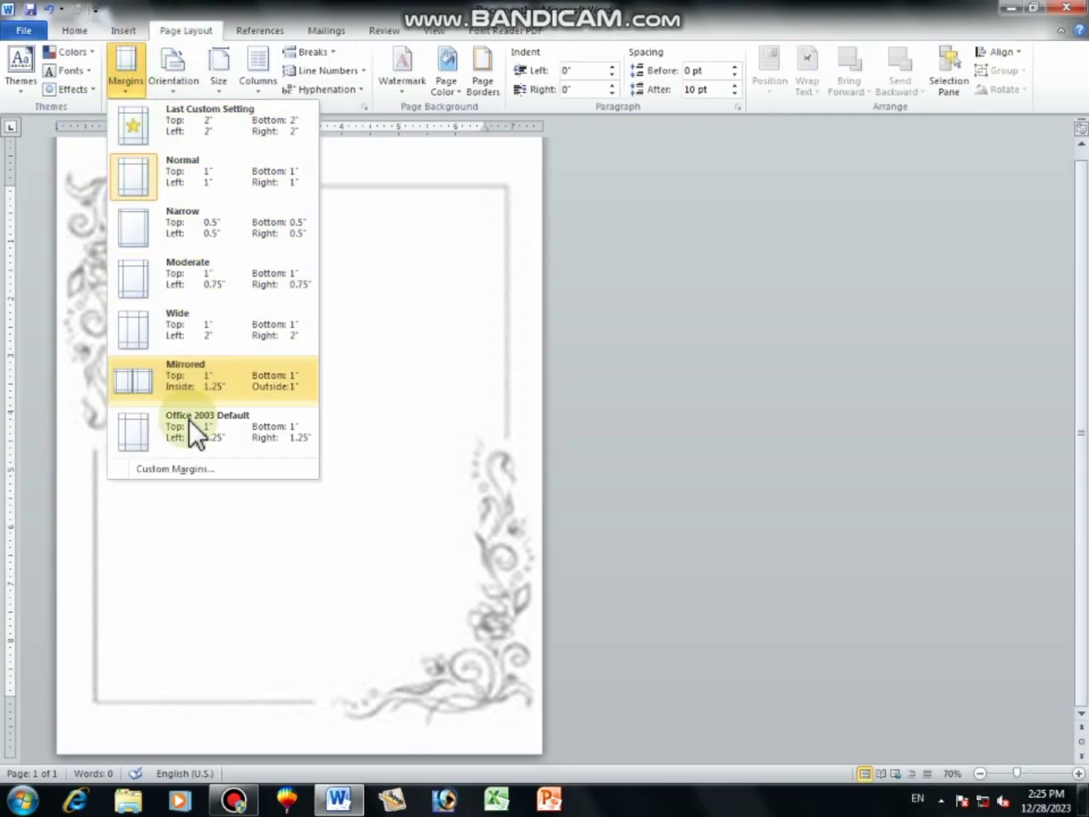
{"action": "left_click", "coordinate": [190, 468]}
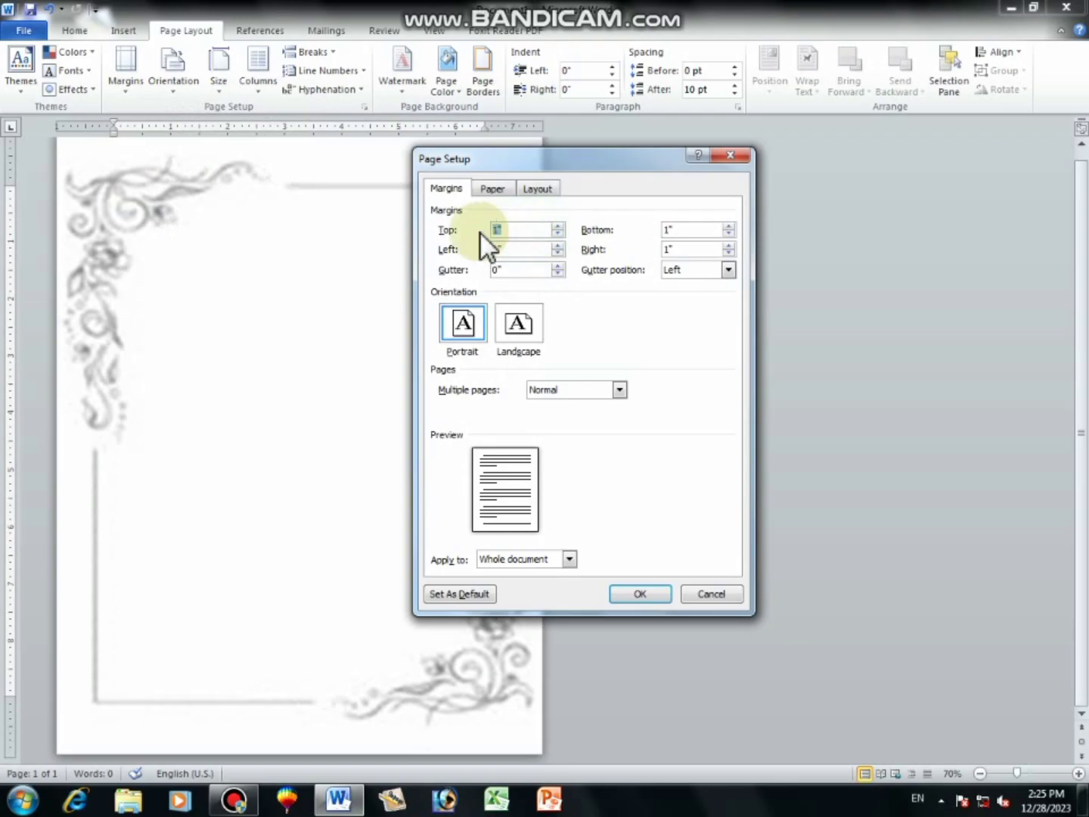
{"action": "type", "text": "2"}
{"action": "key", "text": "Tab"}
{"action": "type", "text": "2"}
{"action": "key", "text": "Tab"}
{"action": "type", "text": "2"}
{"action": "key", "text": "Tab"}
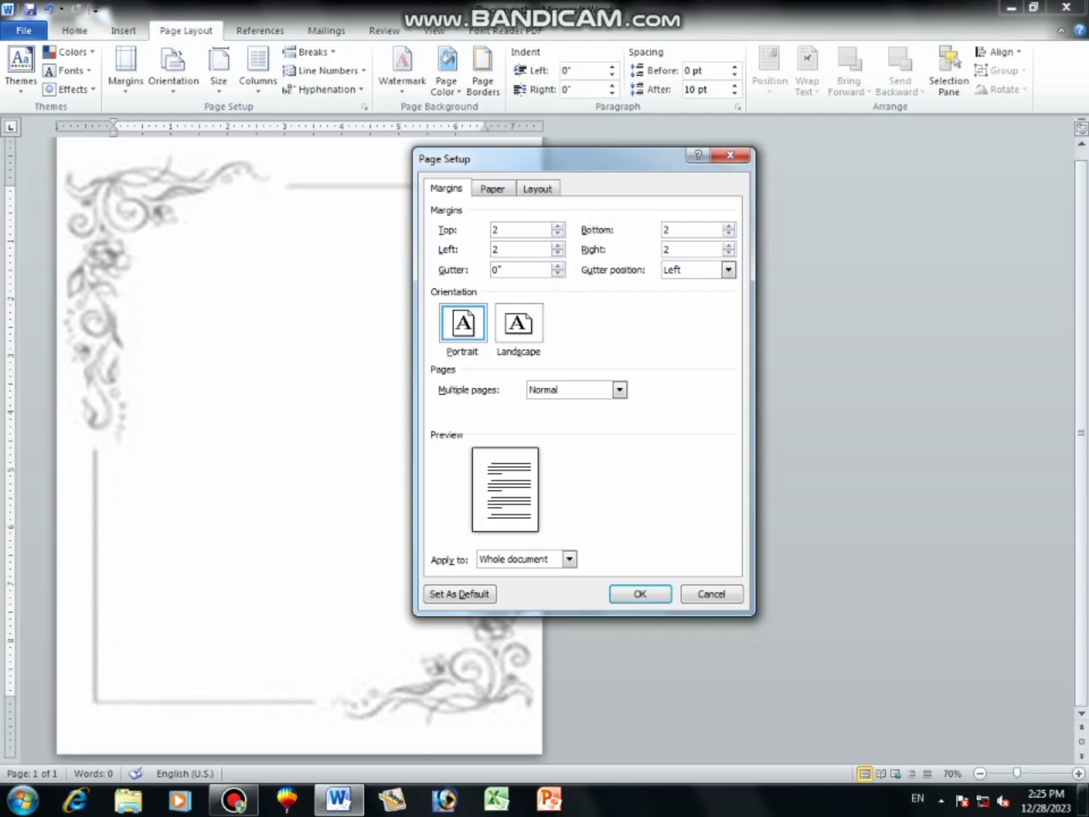
{"action": "key", "text": "Return"}
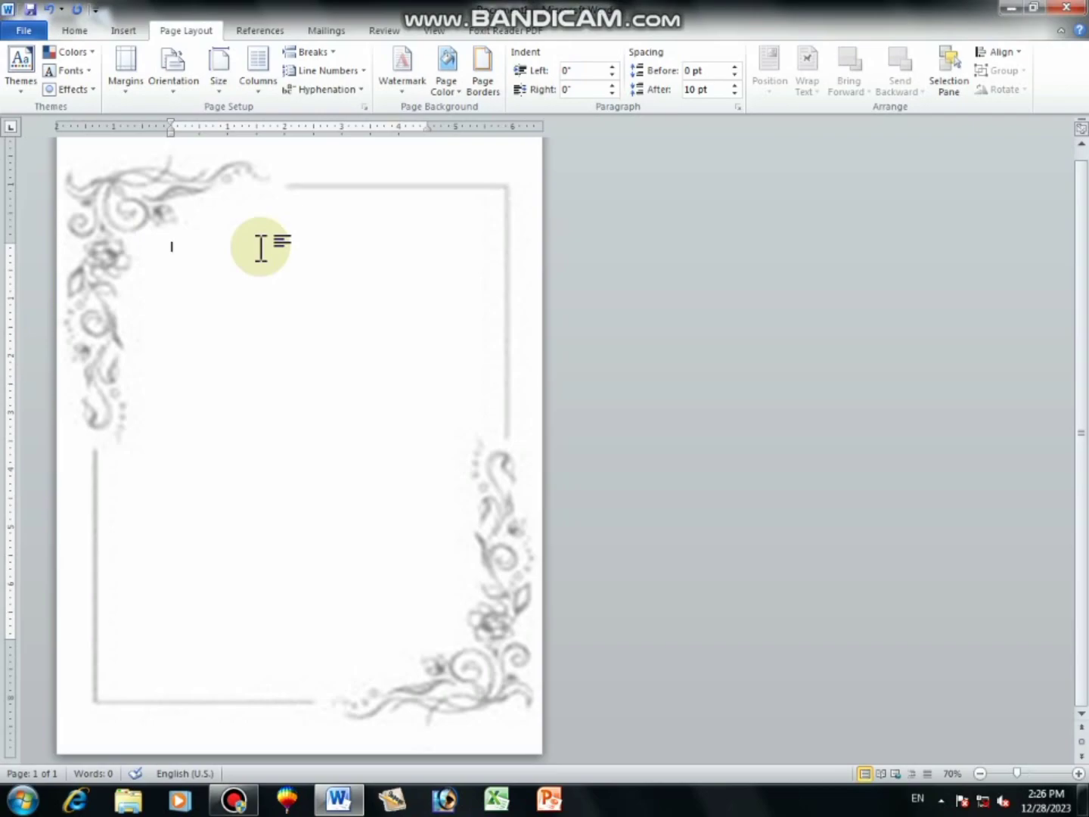
- Generate sample text with =rand(30), scroll through it, then start a new blank document
{"action": "type", "text": "-"}
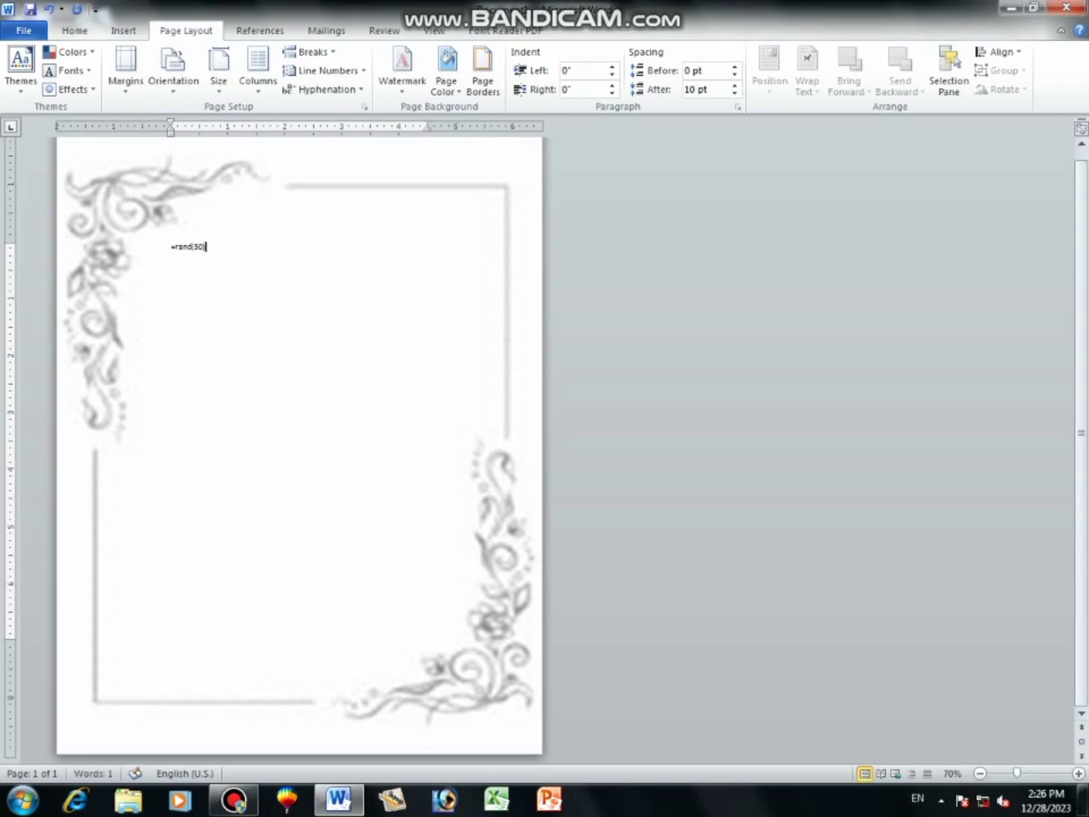
{"action": "key", "text": "Return"}
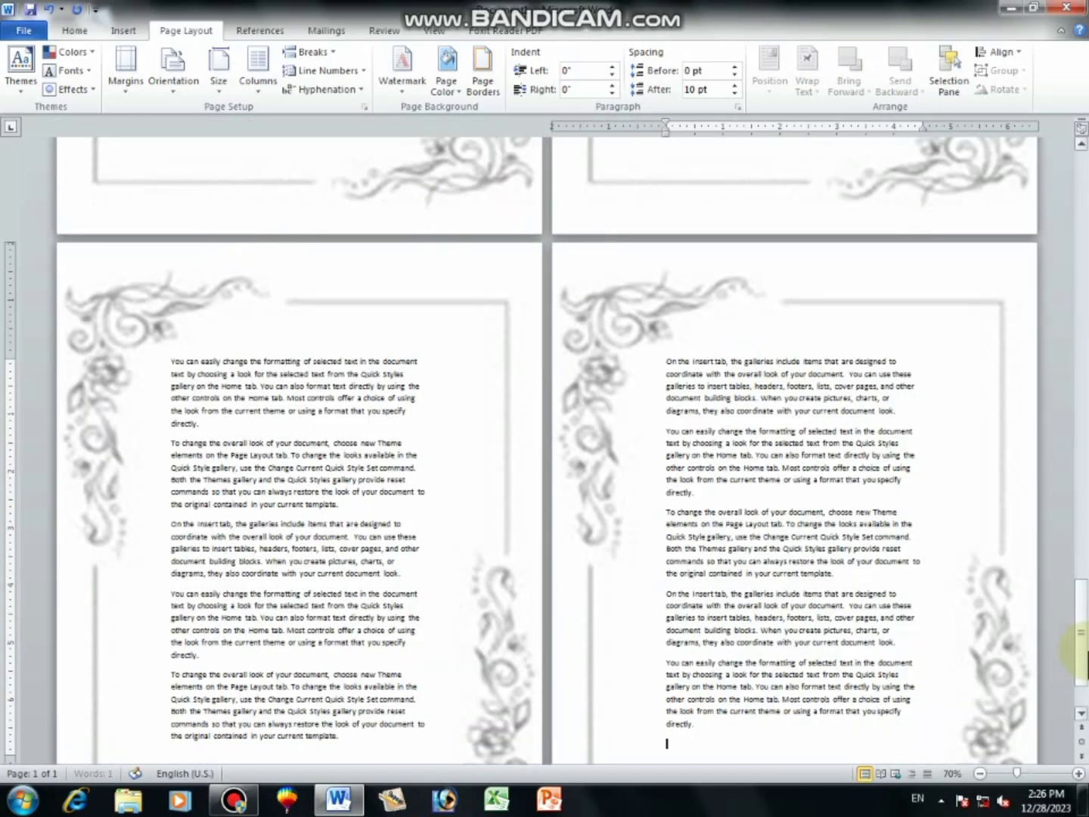
{"action": "mouse_move", "coordinate": [1081, 650]}
{"action": "left_mouse_down"}
{"action": "mouse_move", "coordinate": [1084, 712]}
{"action": "mouse_move", "coordinate": [1084, 193]}
{"action": "mouse_move", "coordinate": [1082, 718]}
{"action": "left_mouse_up"}
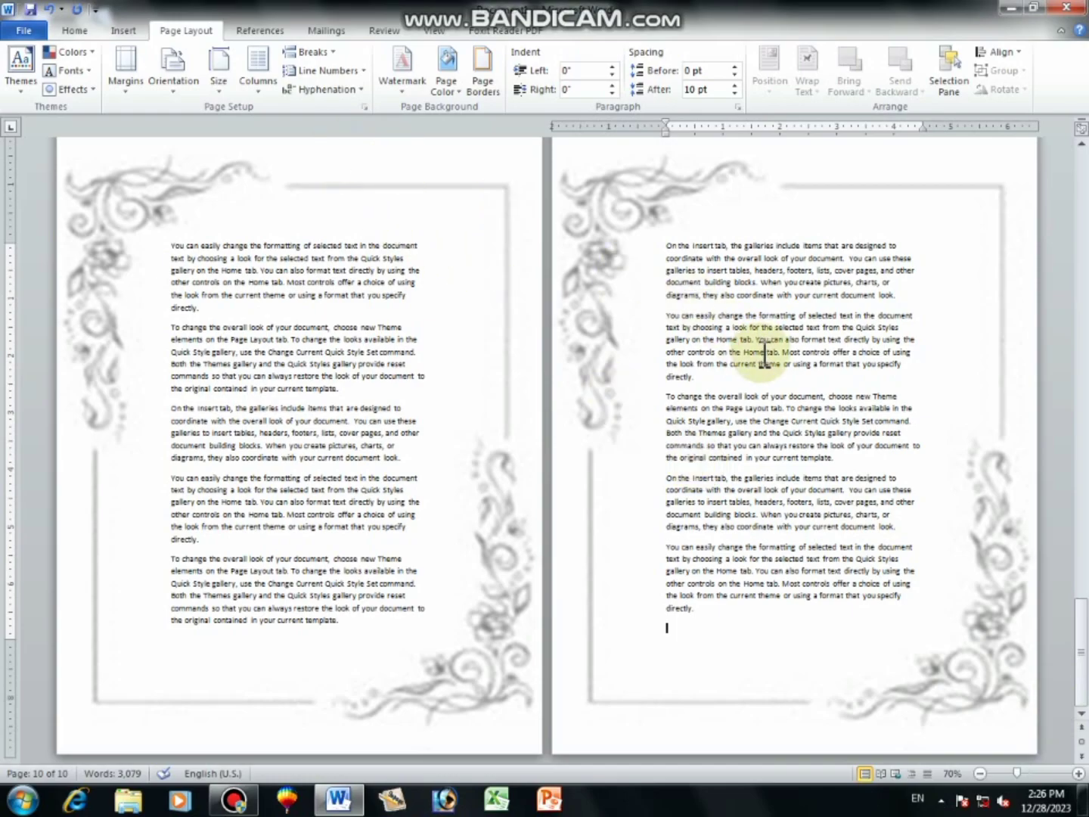
{"action": "key", "text": "ctrl+n"}
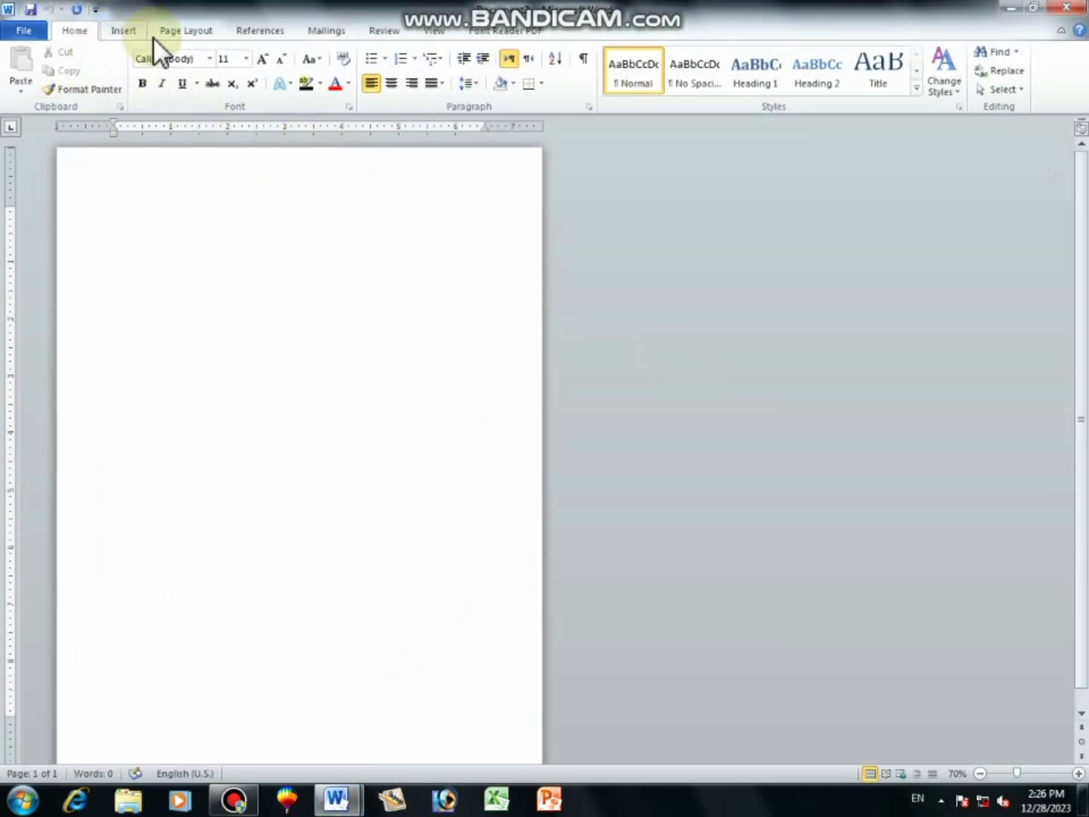
- In Page Borders, add solid lines along the top and bottom page edges
{"action": "left_click", "coordinate": [206, 34]}
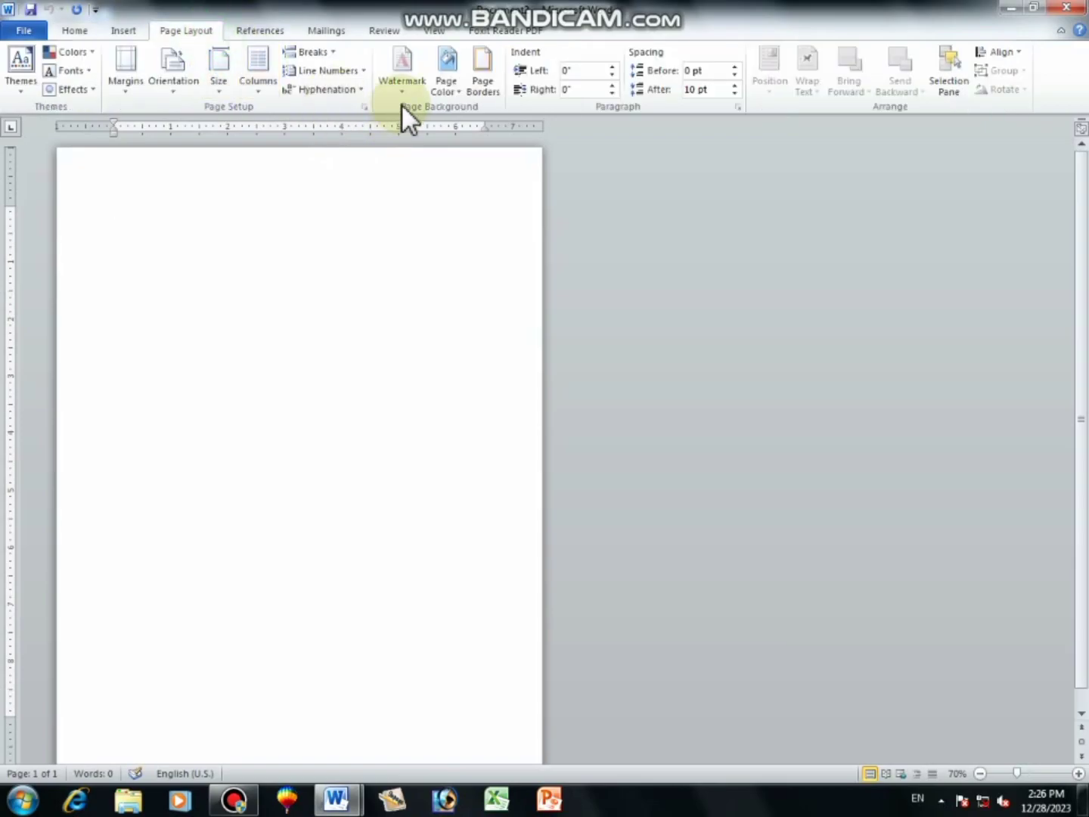
{"action": "left_click", "coordinate": [485, 90]}
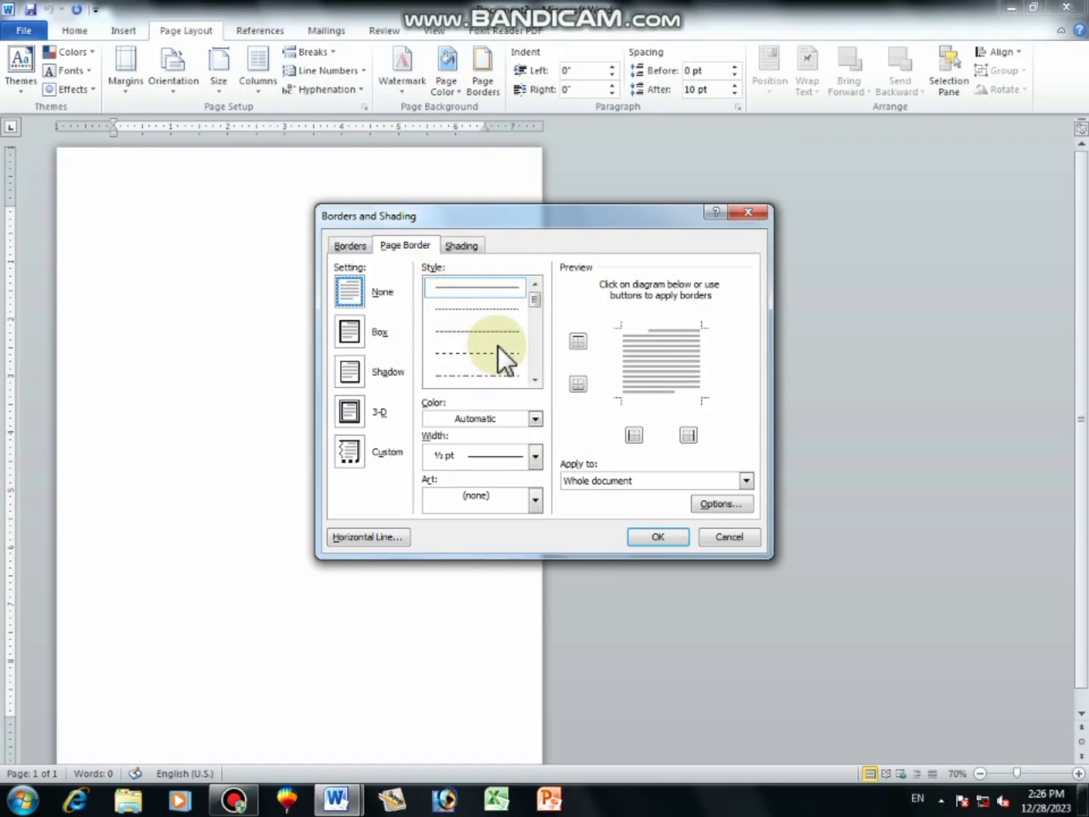
{"action": "left_click", "coordinate": [500, 288]}
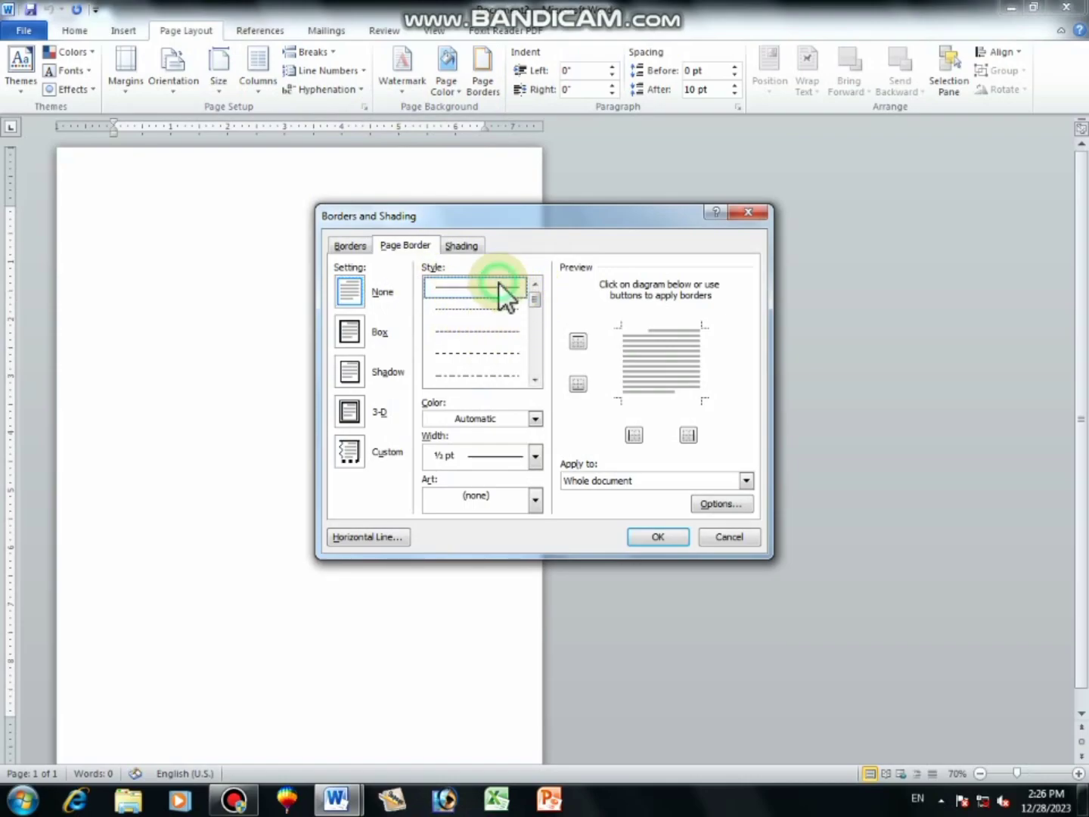
{"action": "left_click", "coordinate": [622, 324]}
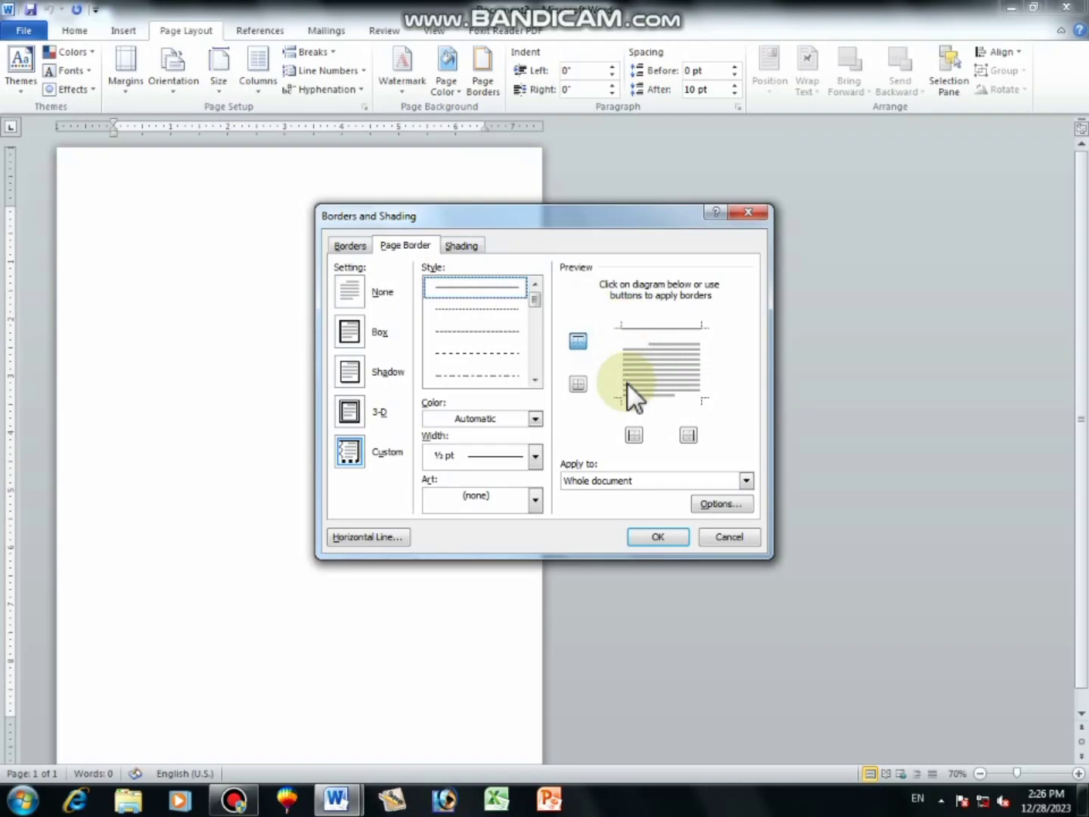
{"action": "left_click", "coordinate": [620, 401]}
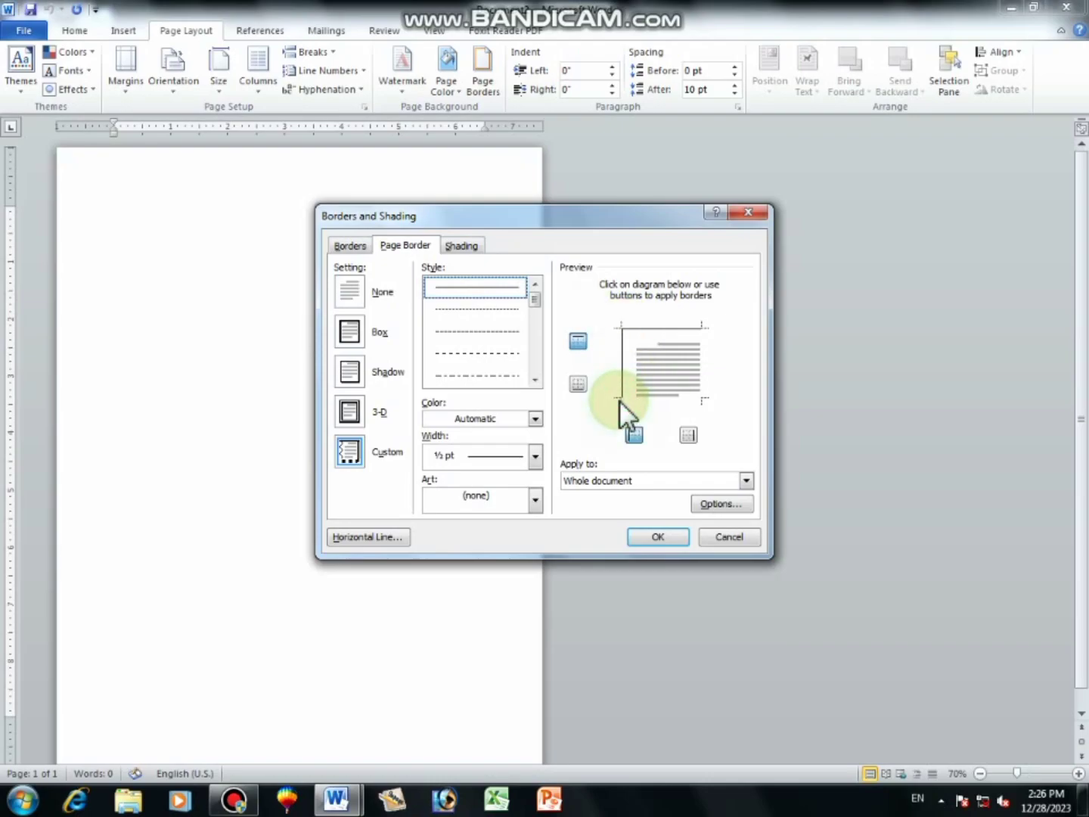
{"action": "left_click", "coordinate": [618, 402]}
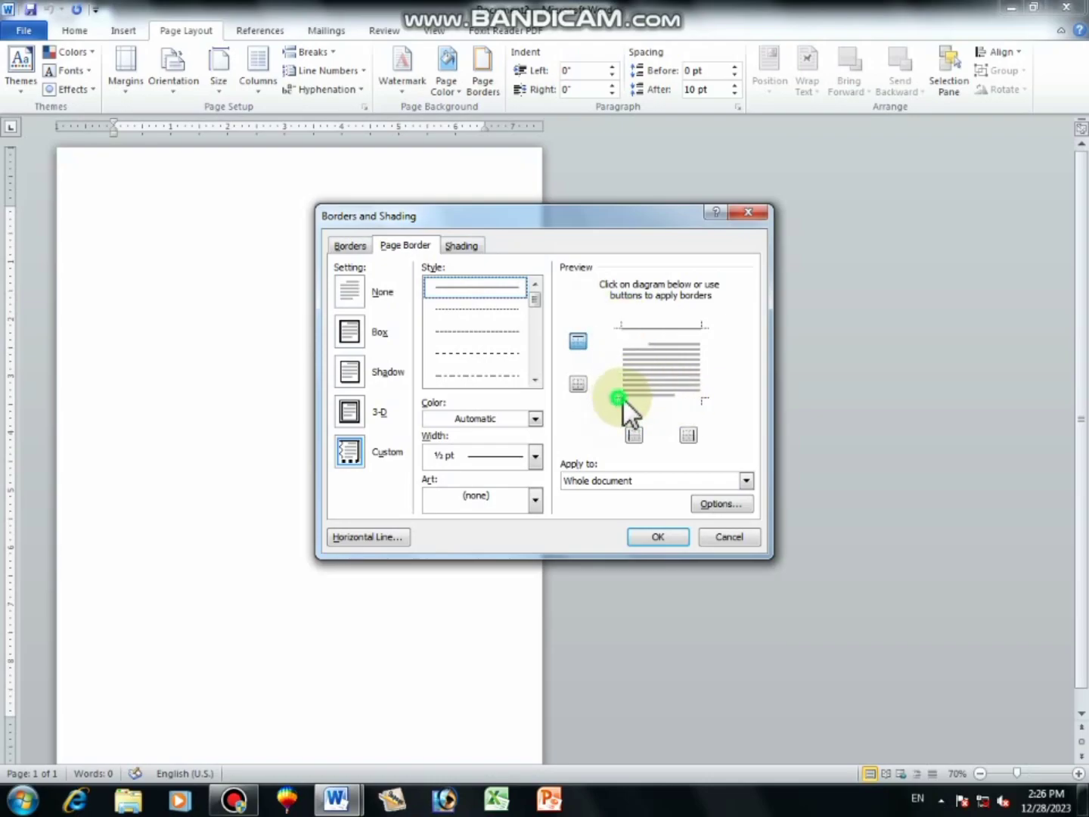
{"action": "left_click", "coordinate": [665, 400]}
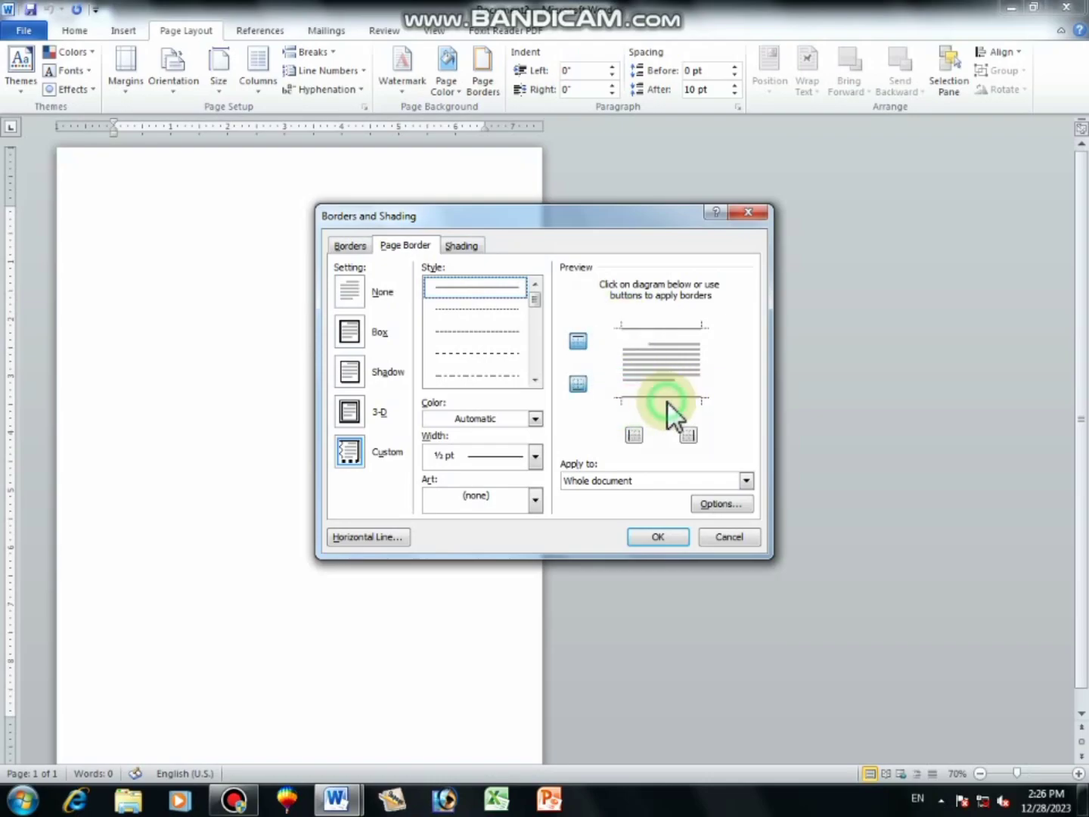
- Keep the automatic colour and redraw the top and bottom lines at 2¼ pt
{"action": "left_click", "coordinate": [498, 424]}
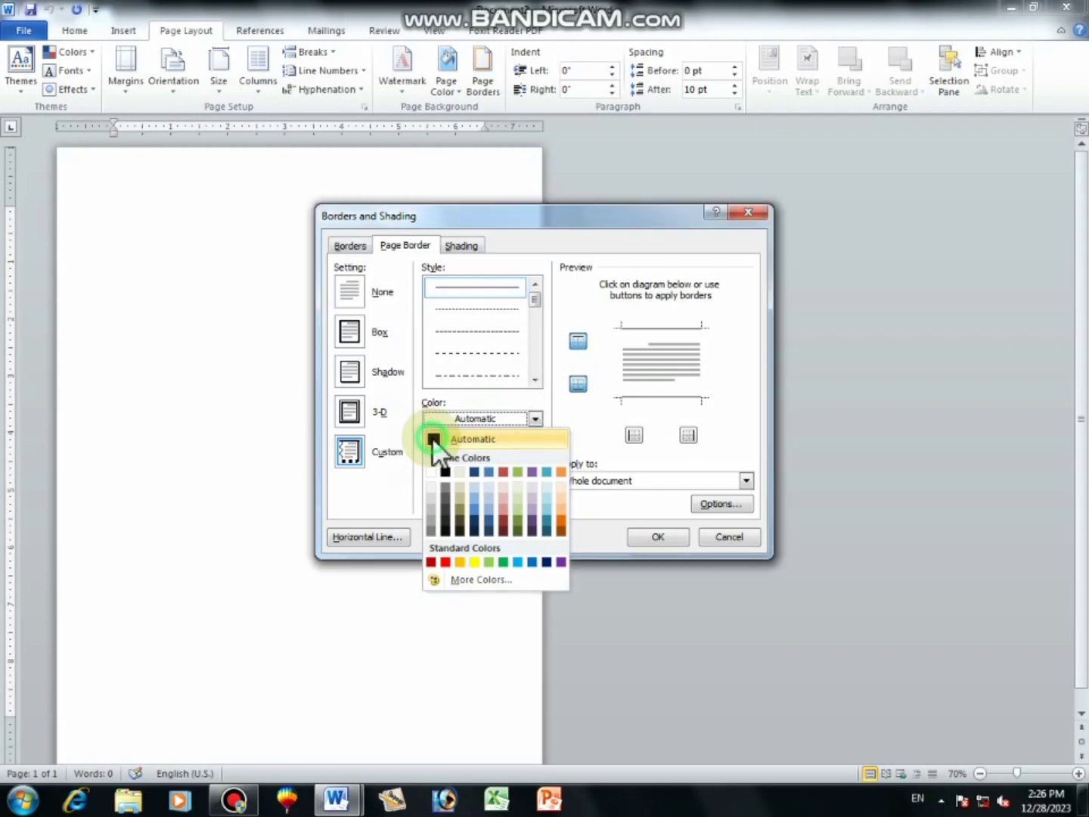
{"action": "left_click", "coordinate": [432, 437]}
{"action": "left_click", "coordinate": [475, 423]}
{"action": "left_click", "coordinate": [463, 440]}
{"action": "left_click", "coordinate": [448, 459]}
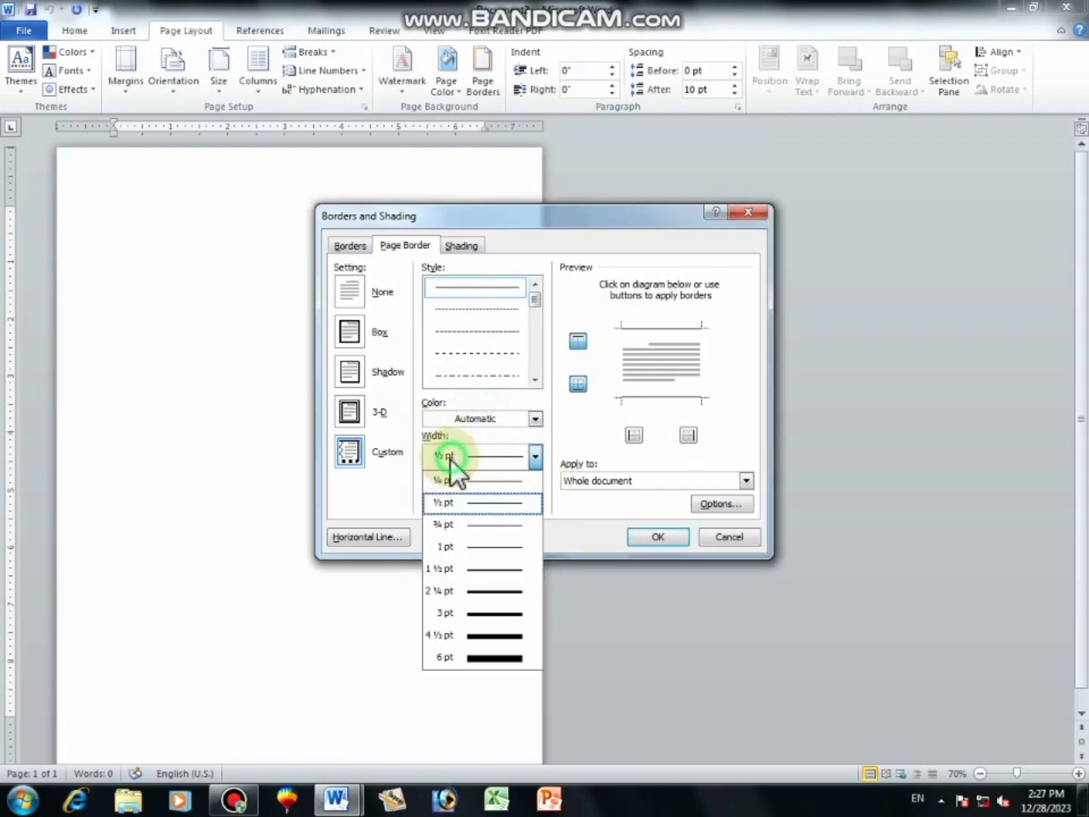
{"action": "left_click", "coordinate": [487, 595]}
{"action": "left_click", "coordinate": [651, 398]}
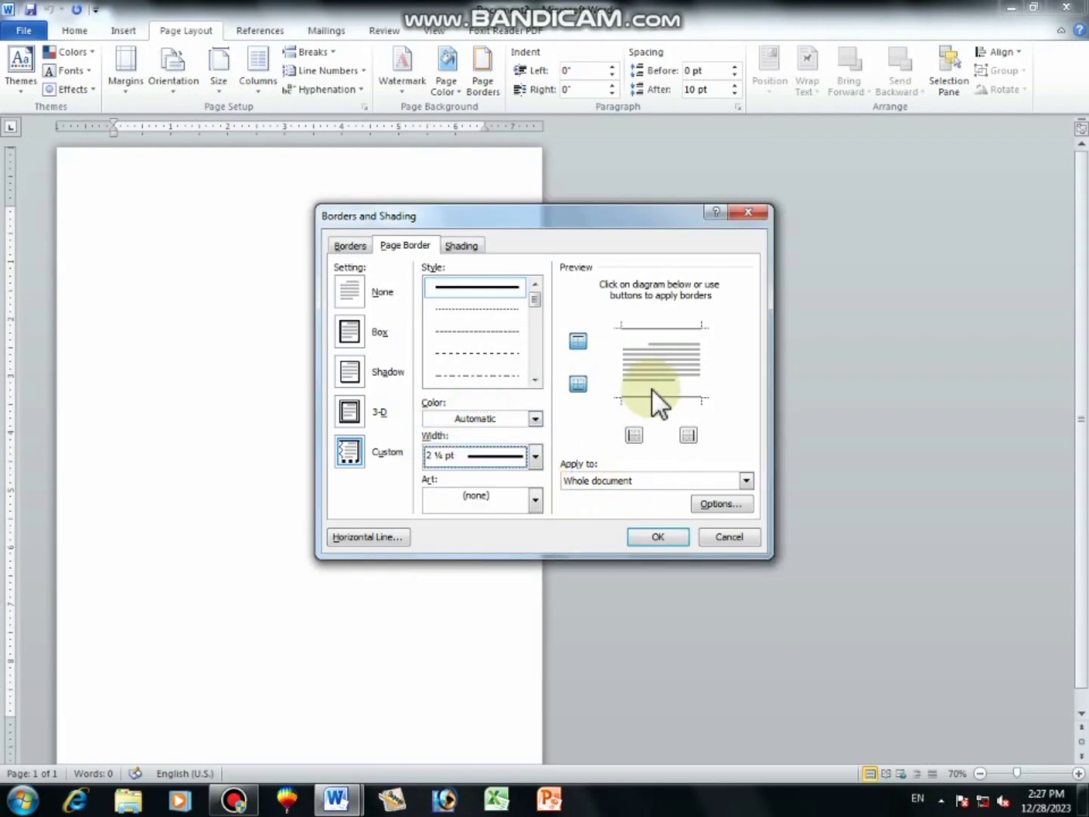
{"action": "left_click", "coordinate": [664, 328]}
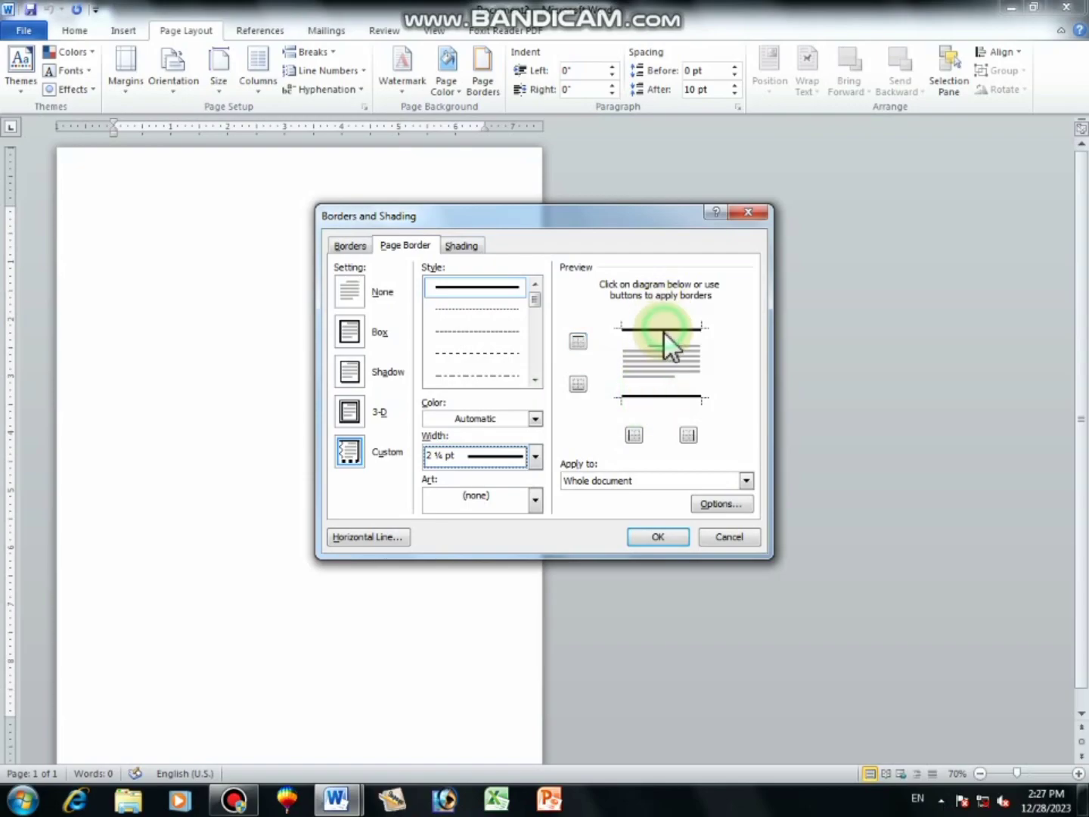
- Try the apple art border, revert to plain lines top and bottom only, and apply
{"action": "left_click", "coordinate": [493, 496]}
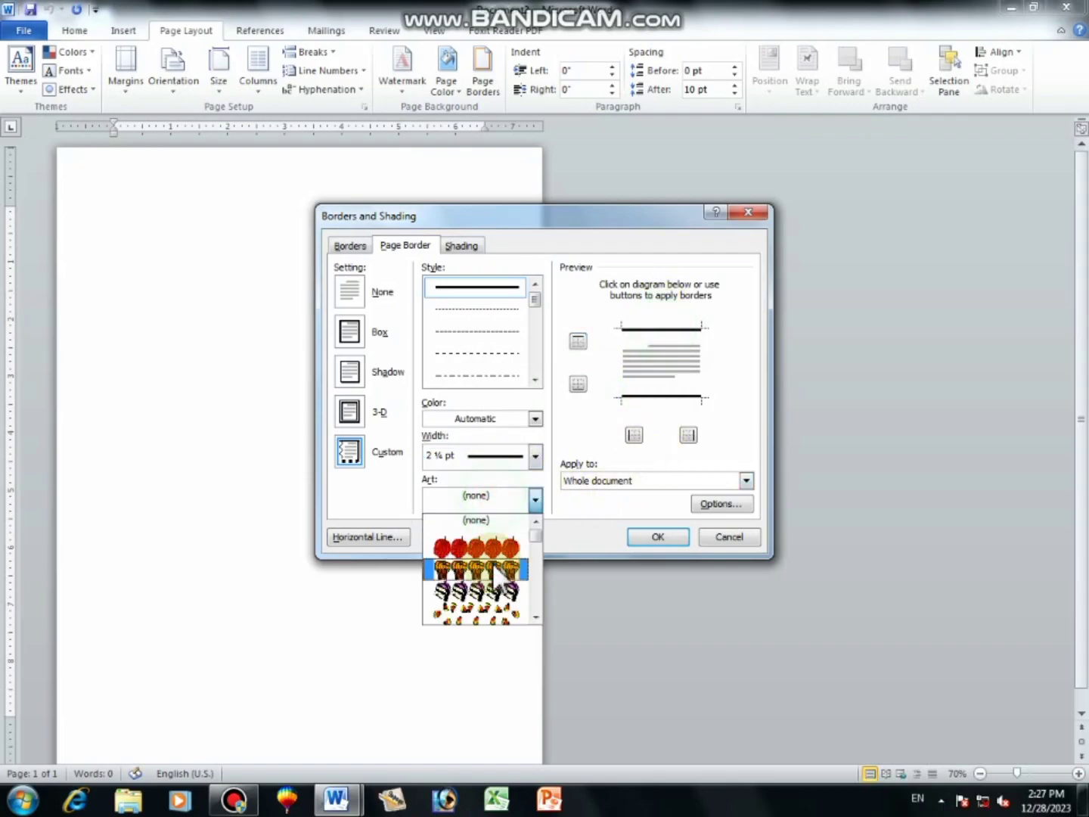
{"action": "left_click", "coordinate": [479, 531]}
{"action": "left_click", "coordinate": [659, 343]}
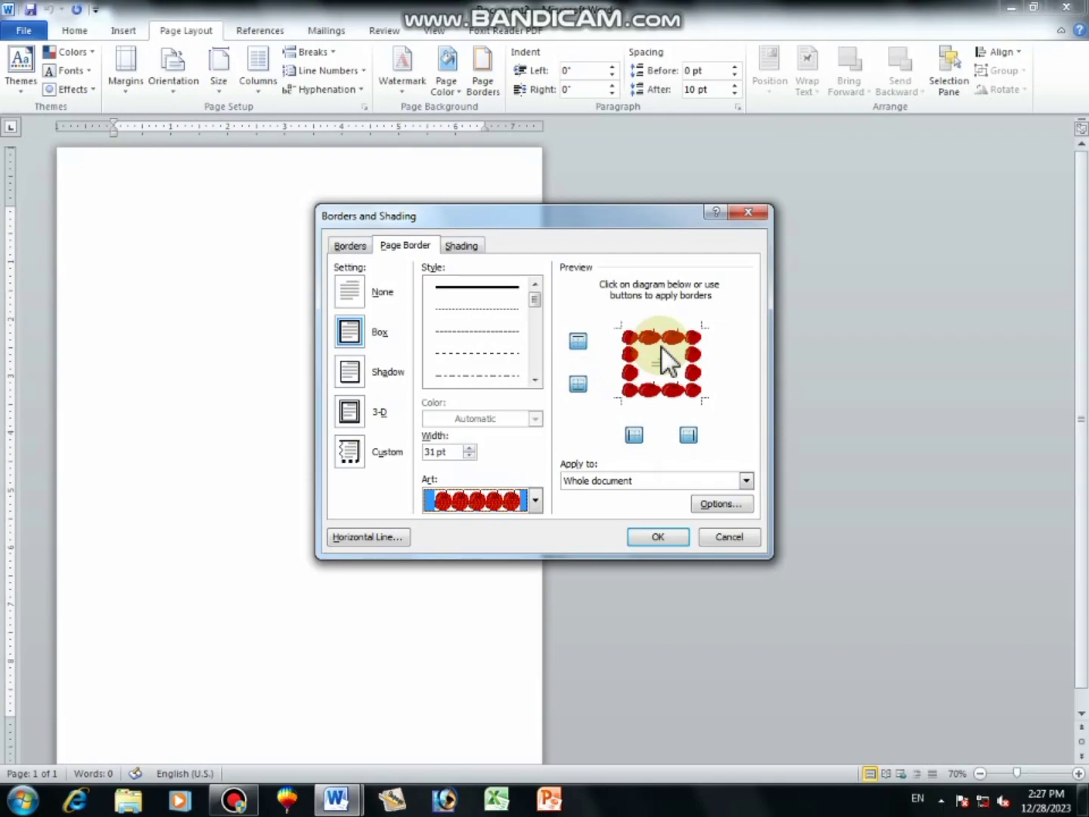
{"action": "left_click", "coordinate": [630, 362]}
{"action": "left_click", "coordinate": [695, 363]}
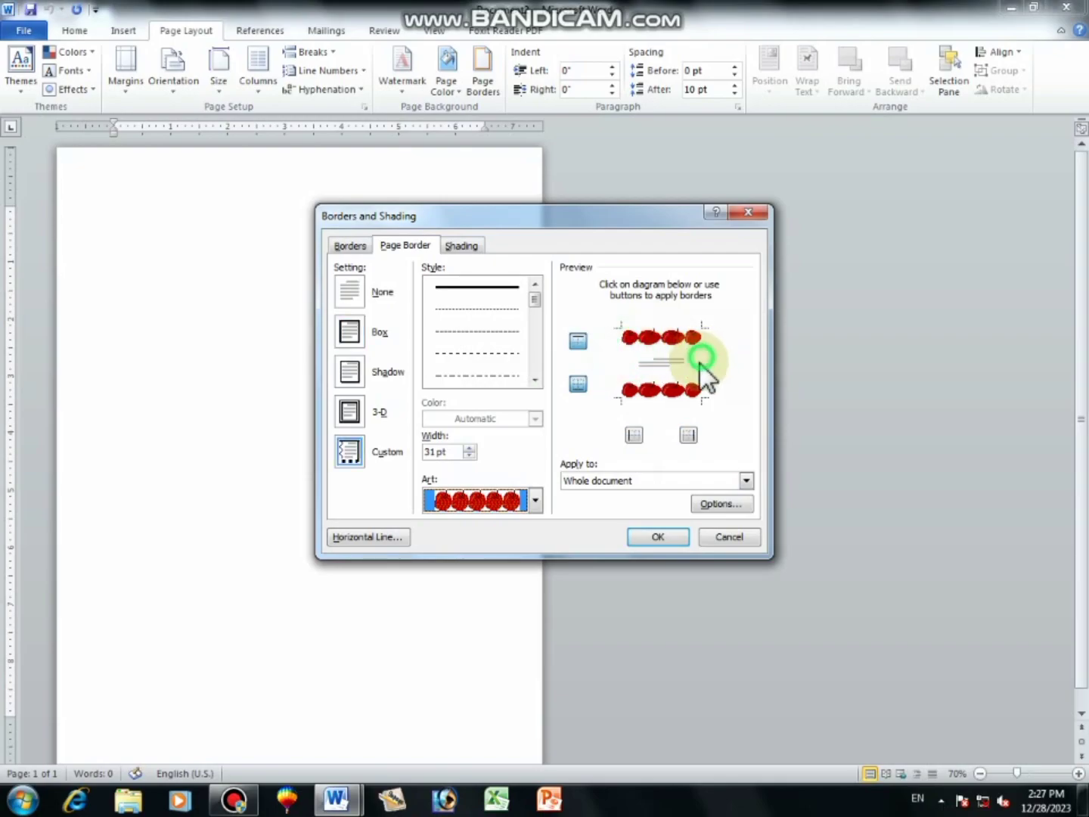
{"action": "left_click", "coordinate": [495, 495]}
{"action": "left_click", "coordinate": [516, 514]}
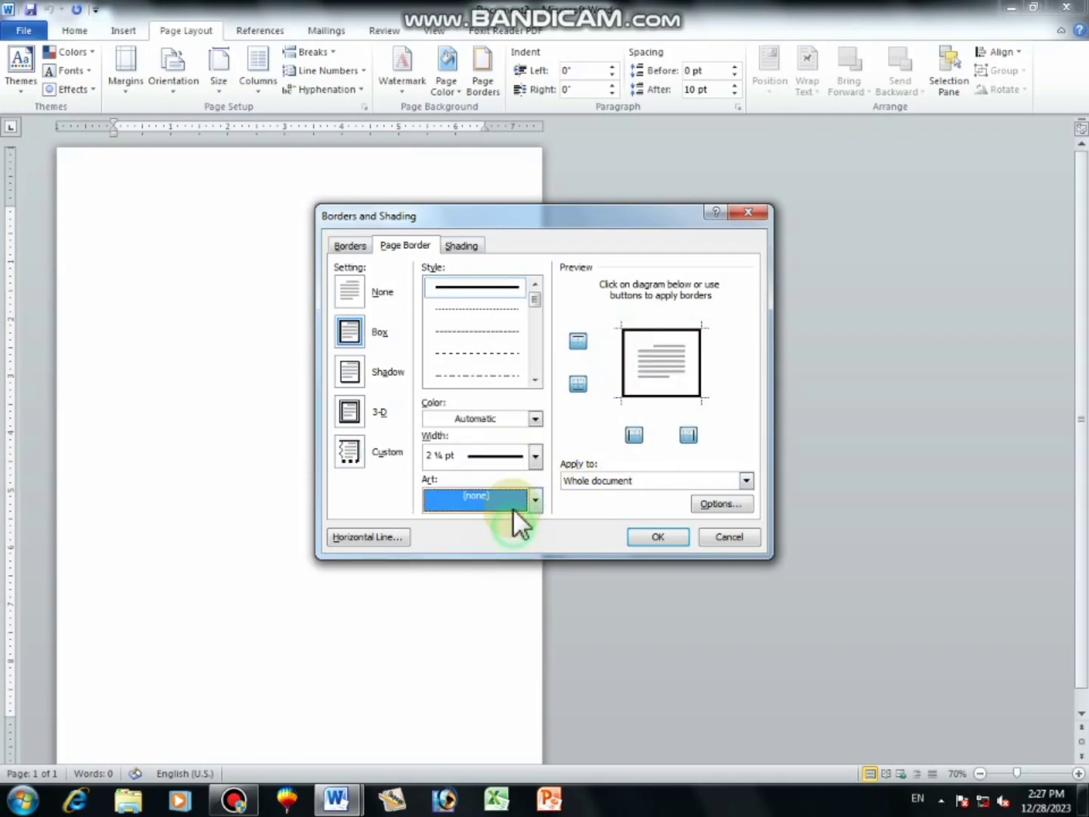
{"action": "left_click", "coordinate": [625, 354]}
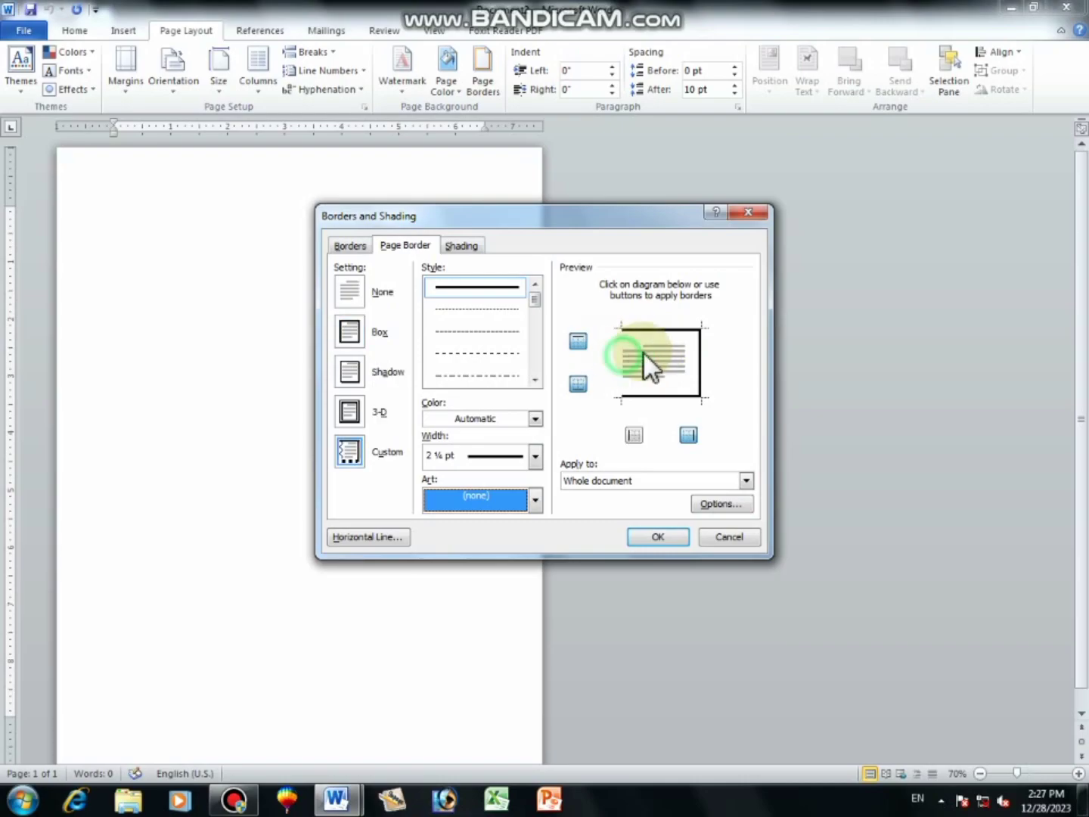
{"action": "left_click", "coordinate": [698, 365]}
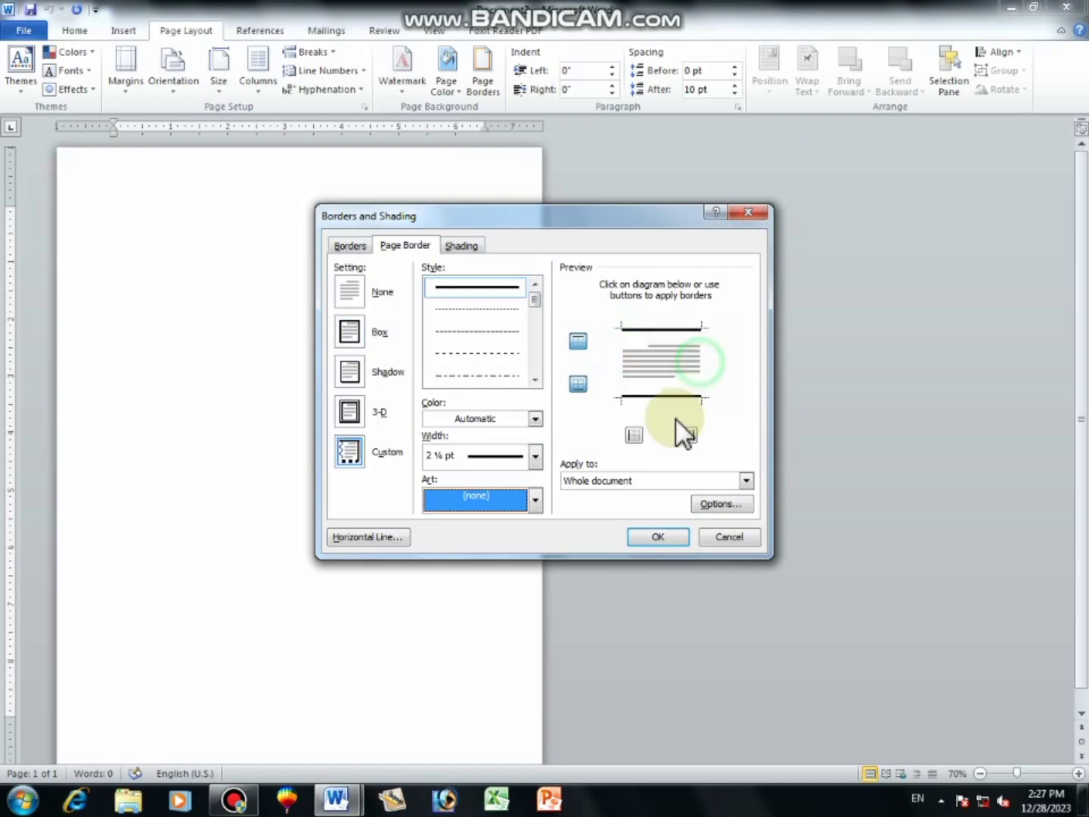
{"action": "left_click", "coordinate": [667, 538]}
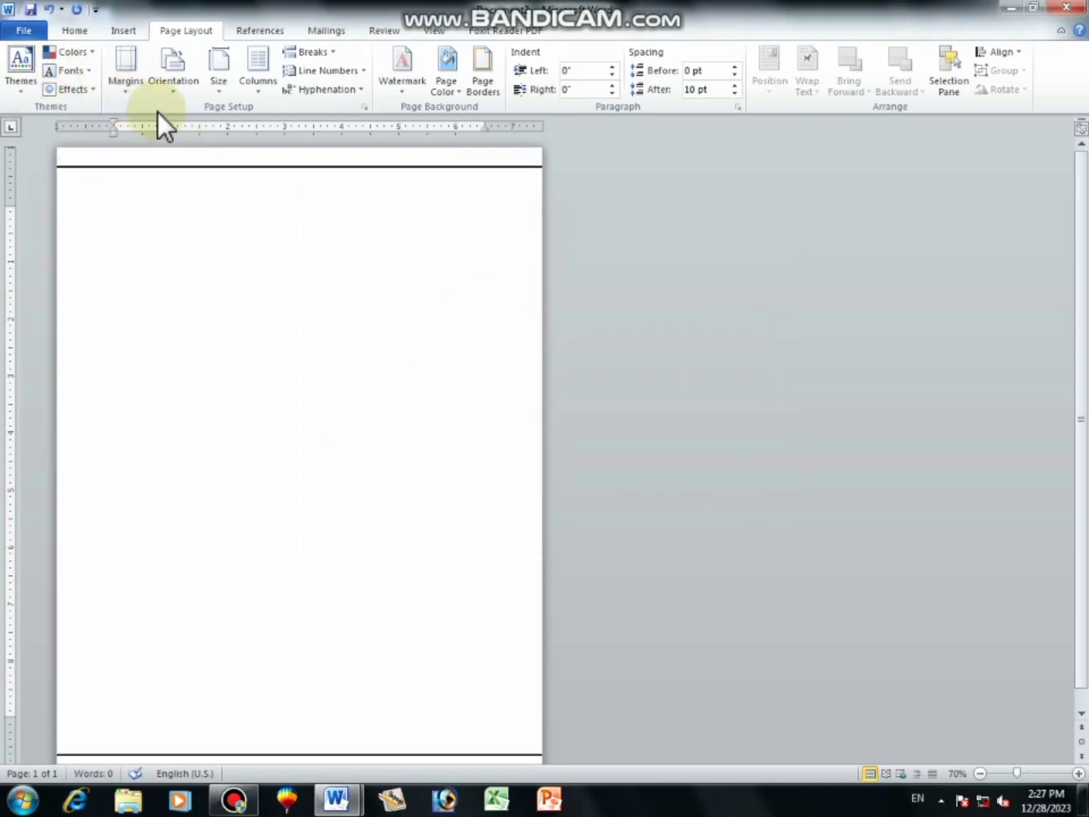
- Apply the Office 2003 Default margins and start the random-text line on the page
{"action": "left_click", "coordinate": [138, 95]}
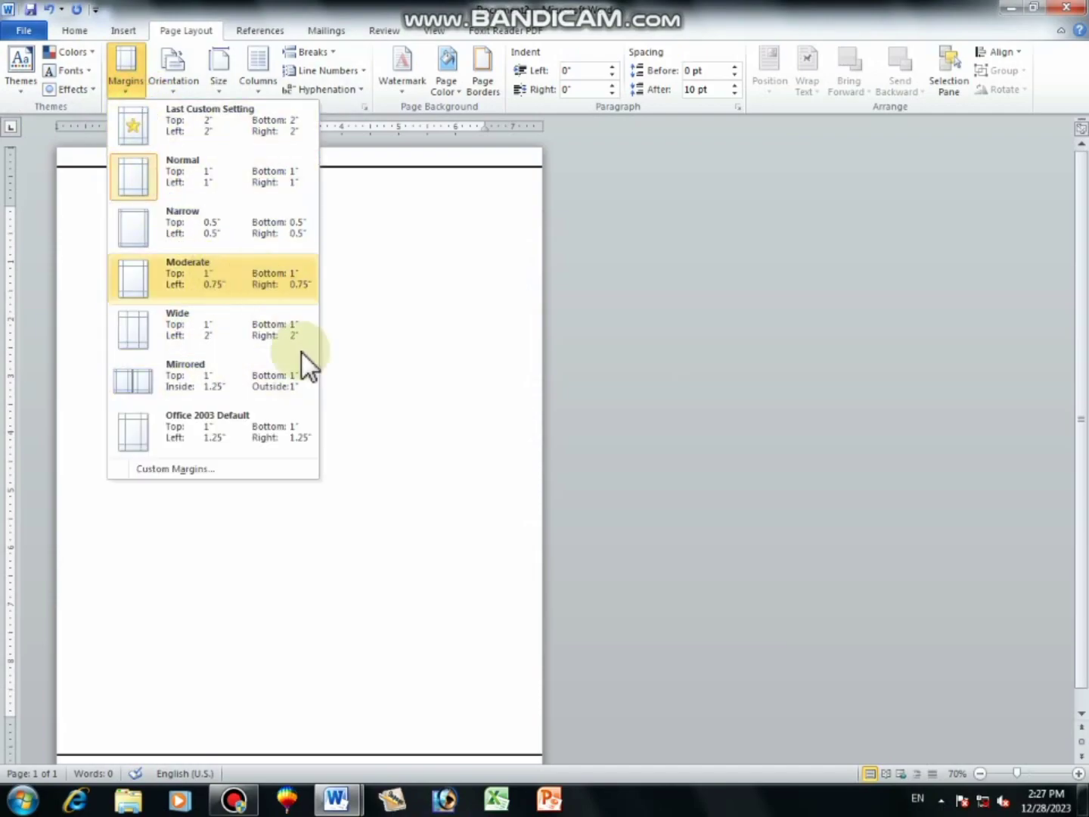
{"action": "left_click", "coordinate": [202, 415]}
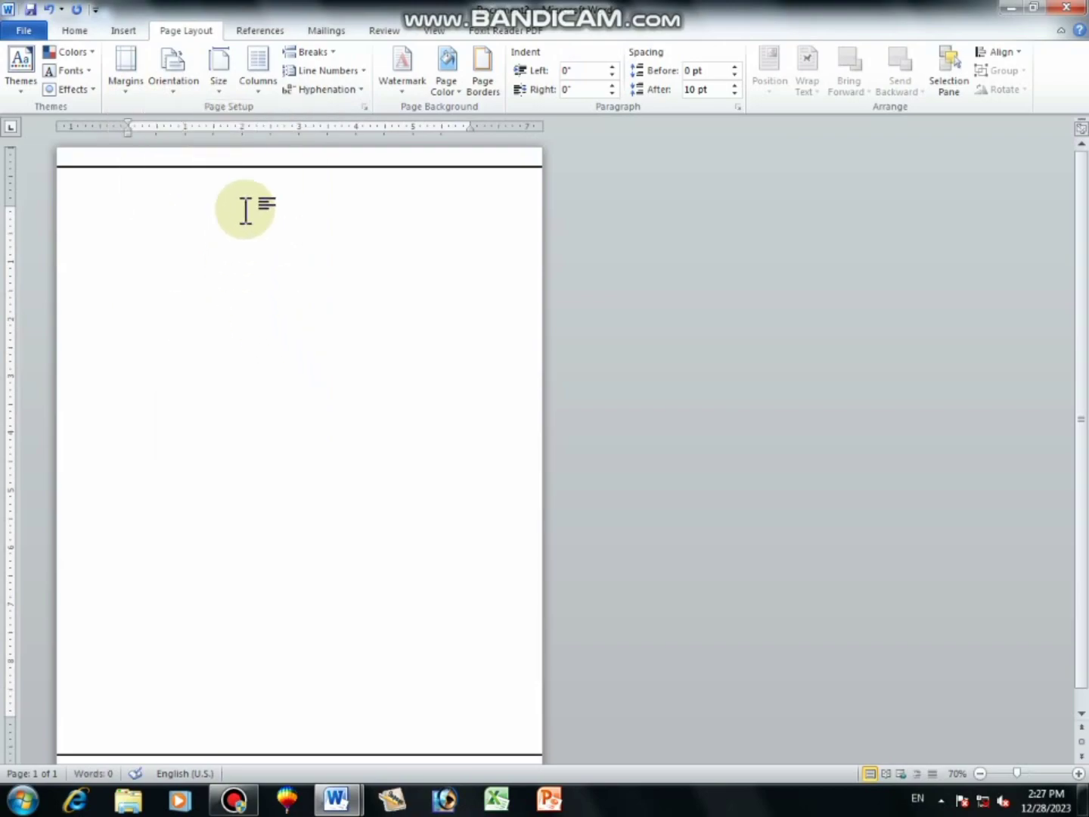
{"action": "type", "text": "-"}
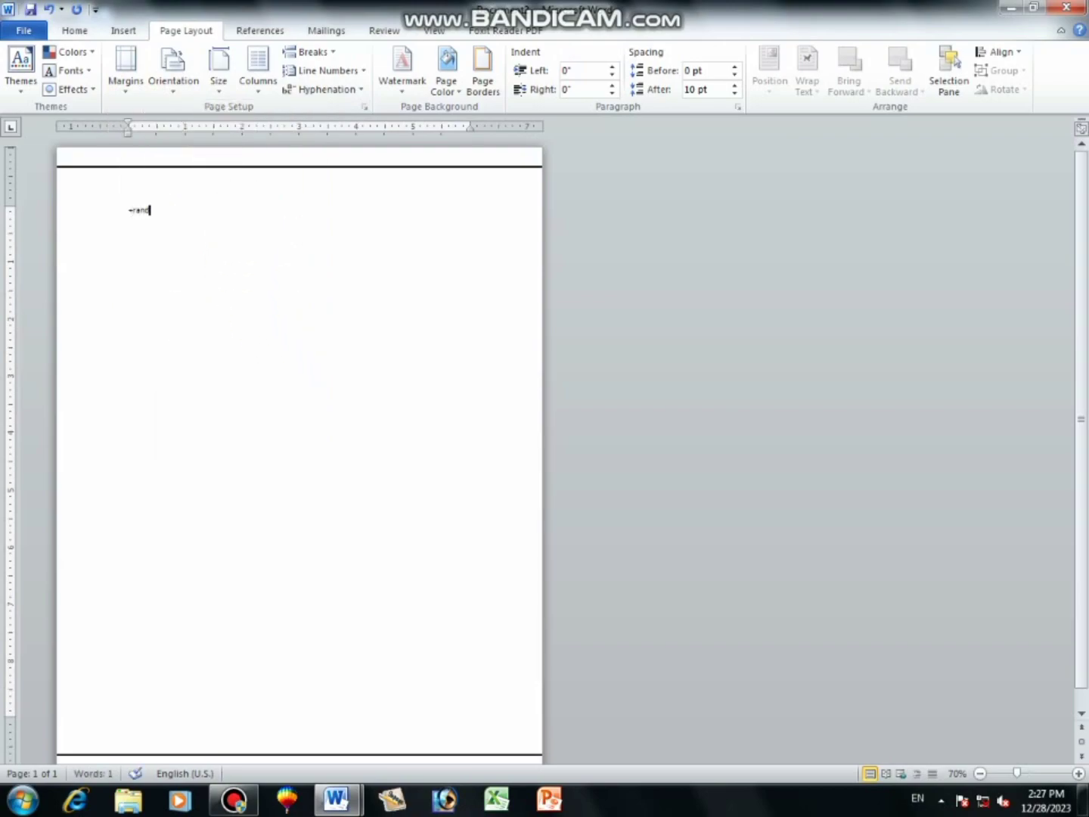
{"action": "type", "text": ")"}
{"action": "key", "text": "Return"}
{"action": "key", "text": "Return"}
- Select all the text, try bold and red font colour, then remove the bold
{"action": "scroll", "coordinate": [251, 223], "scroll_direction": "down", "scroll_amount": 1}
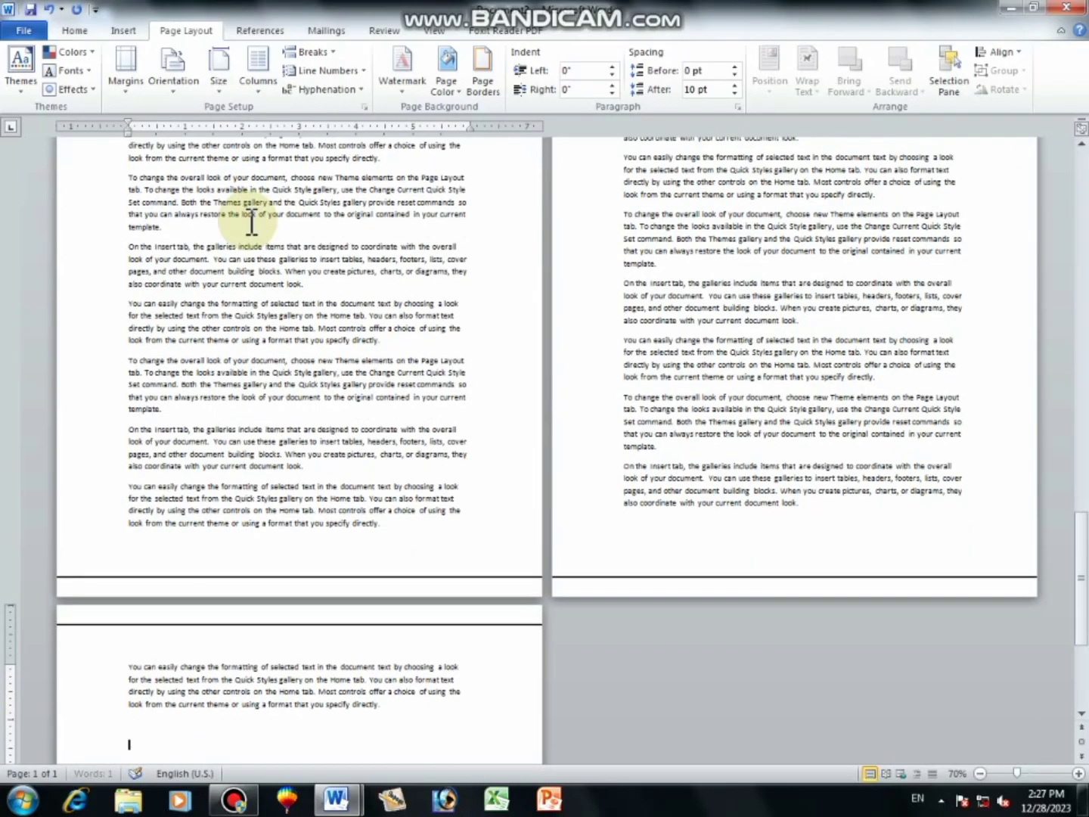
{"action": "left_click_drag", "start_coordinate": [1081, 582], "coordinate": [1083, 244]}
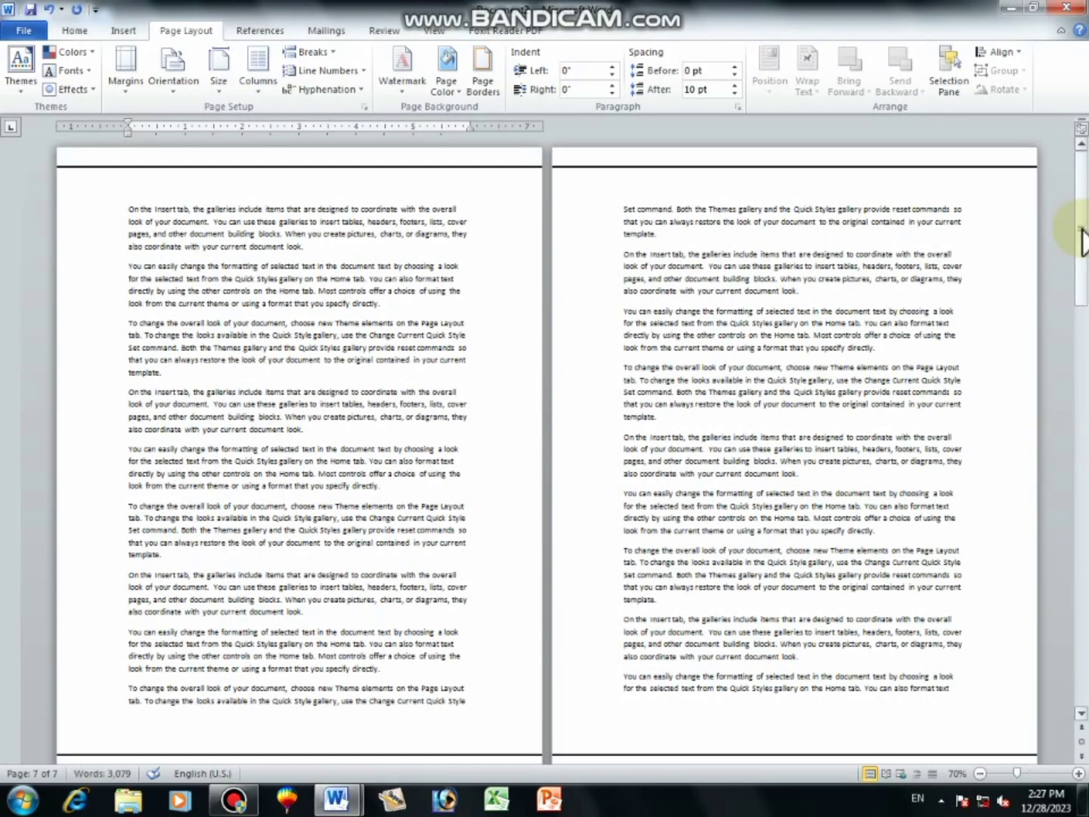
{"action": "triple_click", "coordinate": [572, 286]}
{"action": "left_click", "coordinate": [89, 38]}
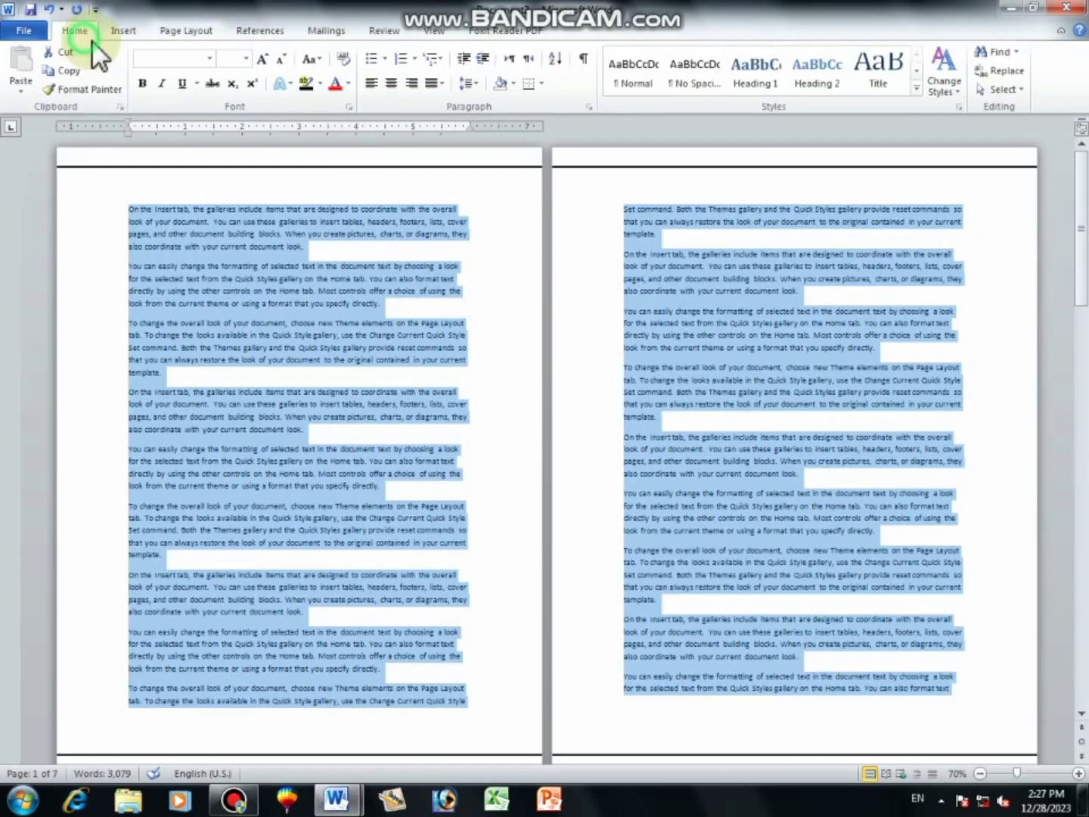
{"action": "left_click", "coordinate": [141, 83]}
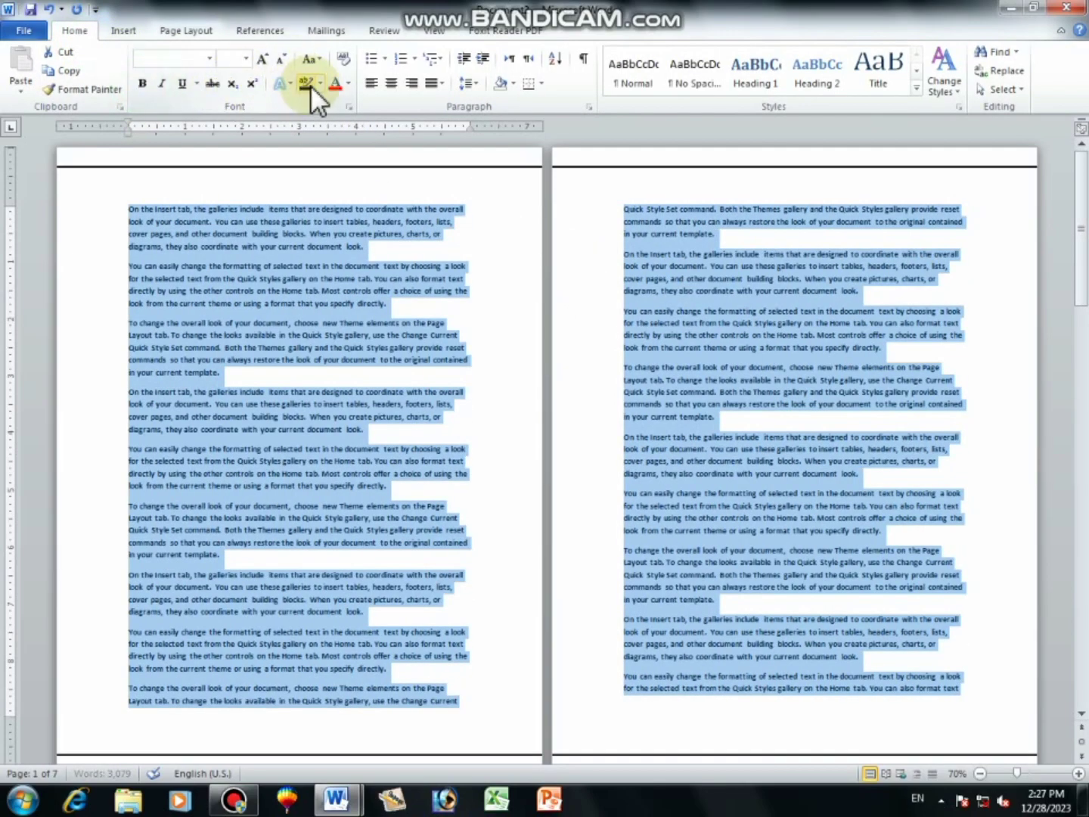
{"action": "left_click", "coordinate": [348, 85]}
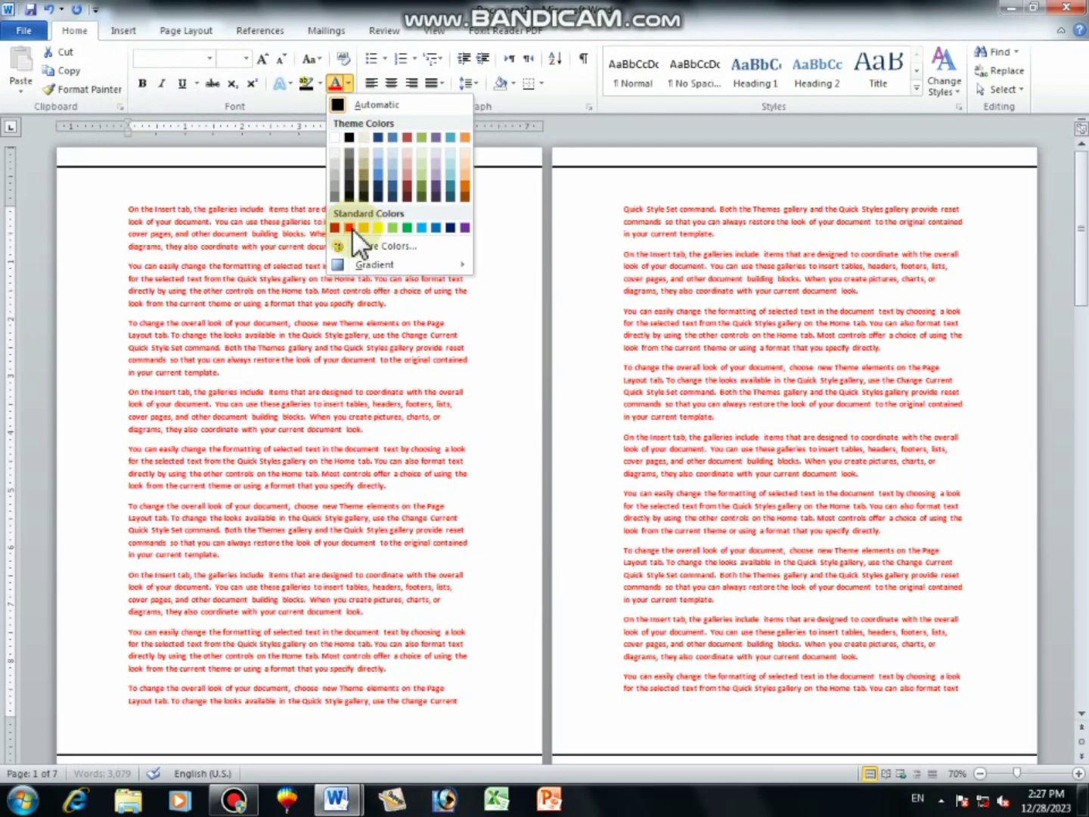
{"action": "left_click", "coordinate": [351, 228]}
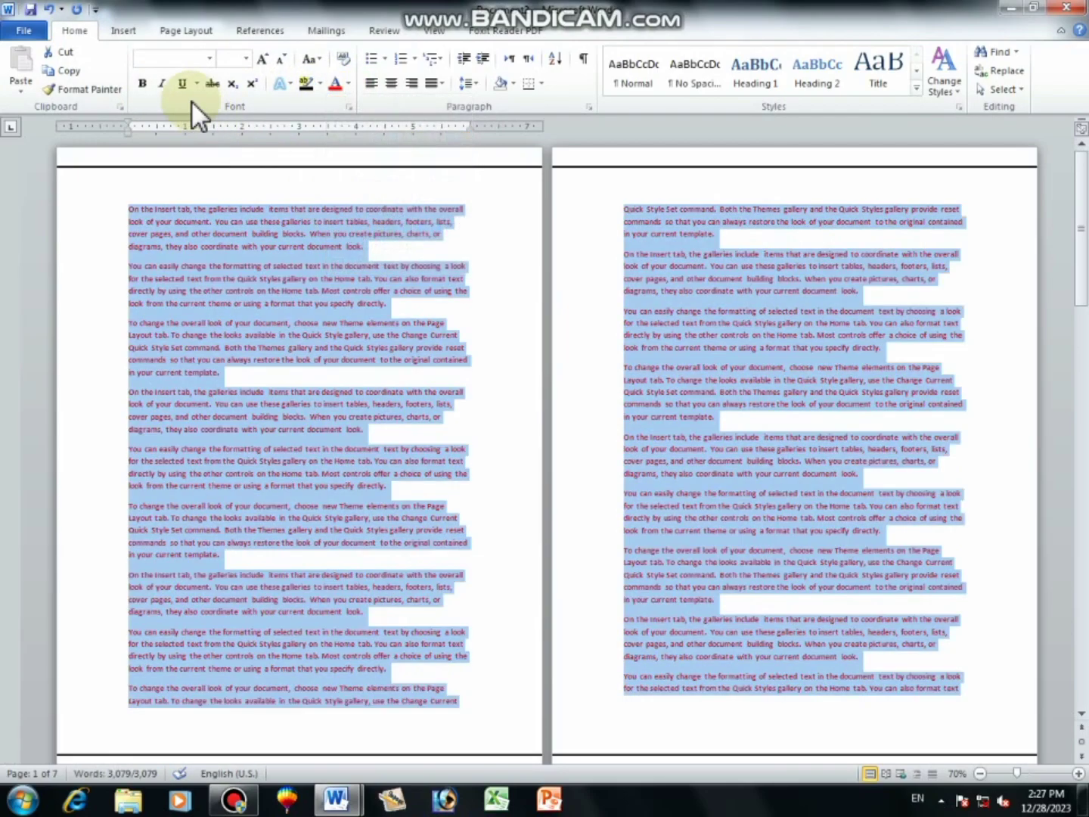
{"action": "left_click", "coordinate": [140, 80]}
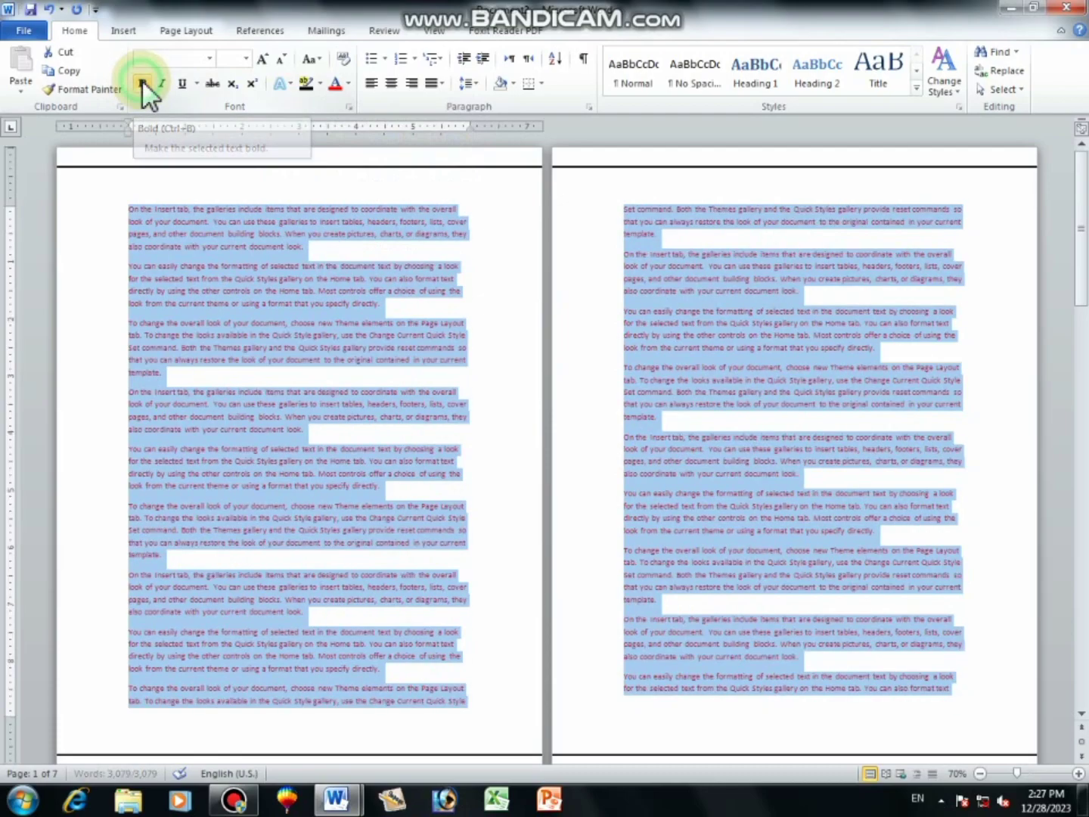
{"action": "left_click", "coordinate": [141, 78]}
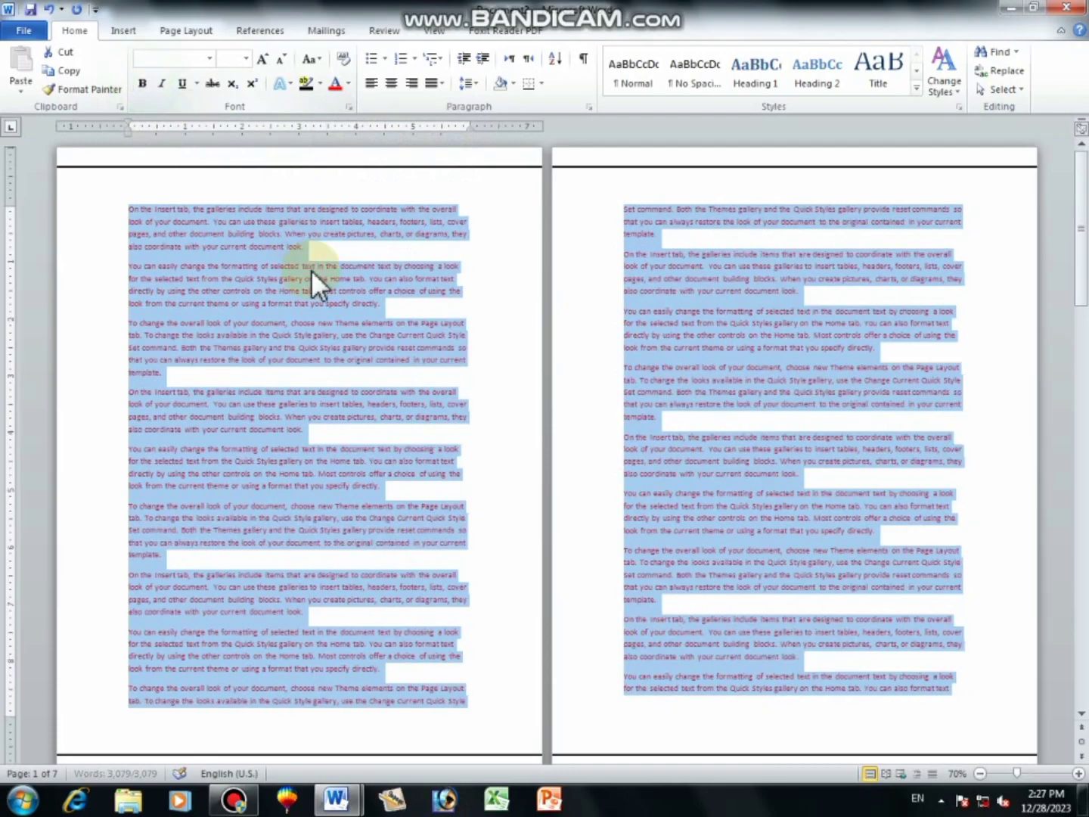
{"action": "left_click", "coordinate": [333, 306]}
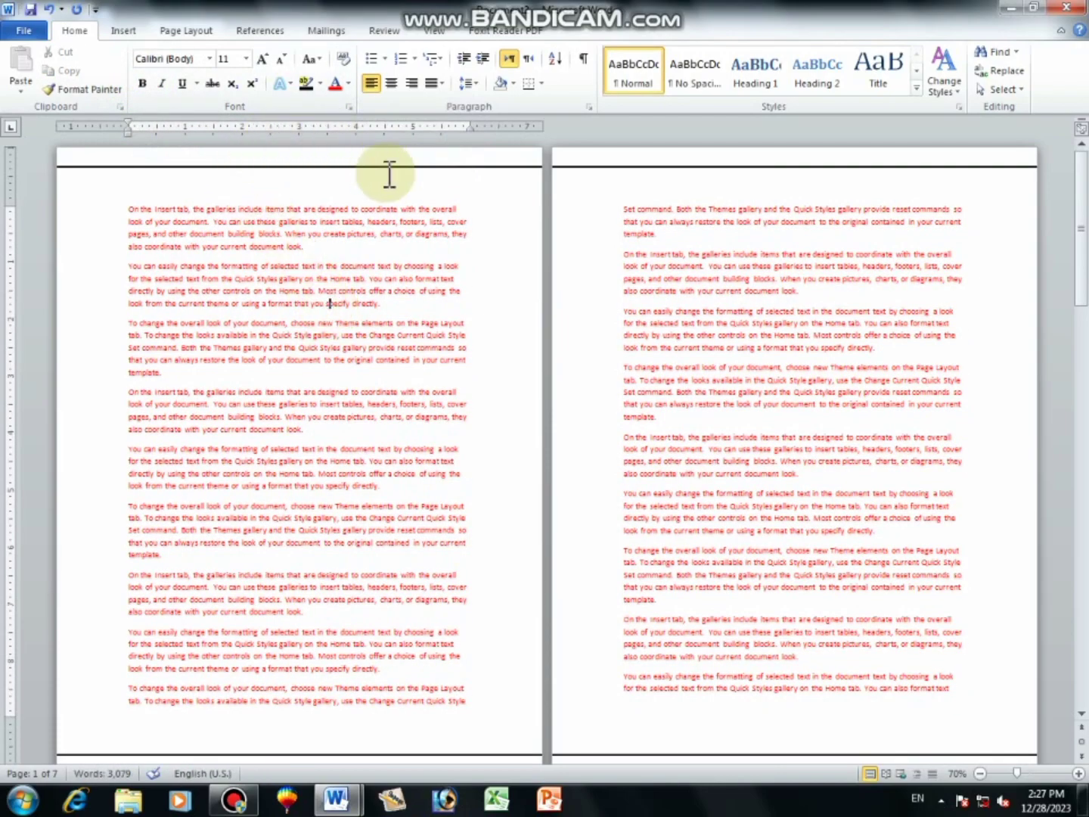
- Recolour all the document text blue, then zoom in to 140%
{"action": "key", "text": "ctrl+a"}
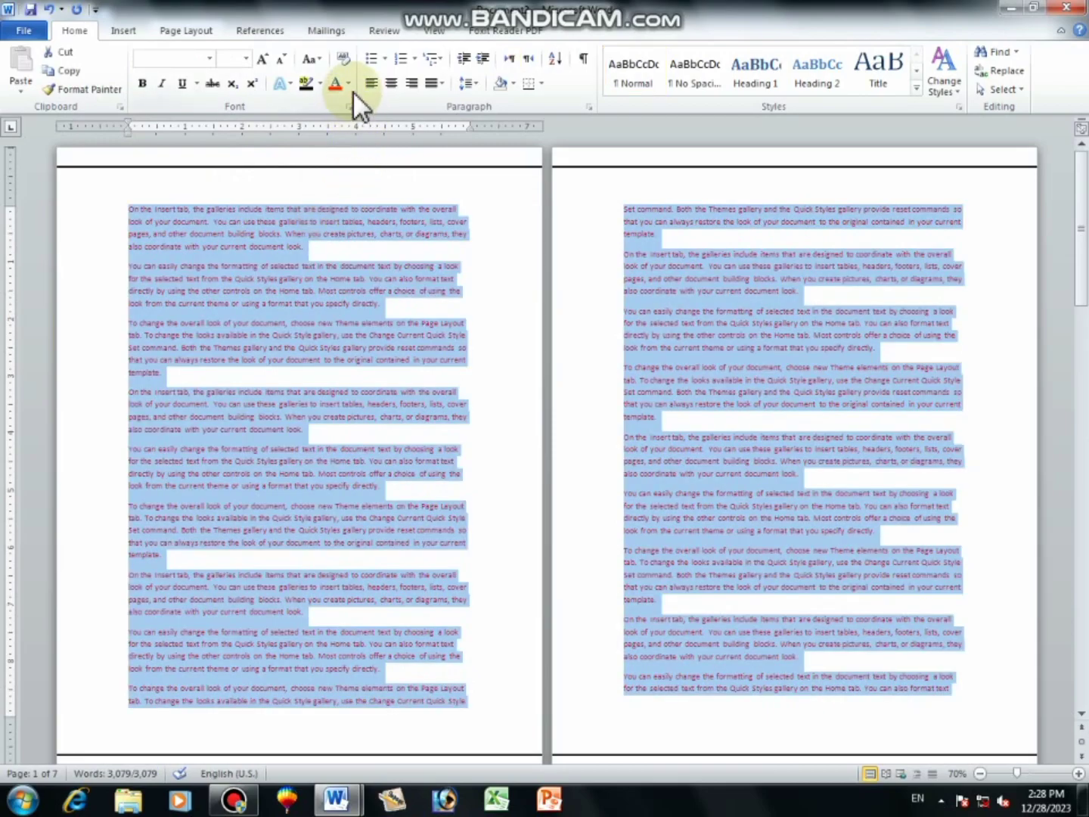
{"action": "left_click", "coordinate": [348, 83]}
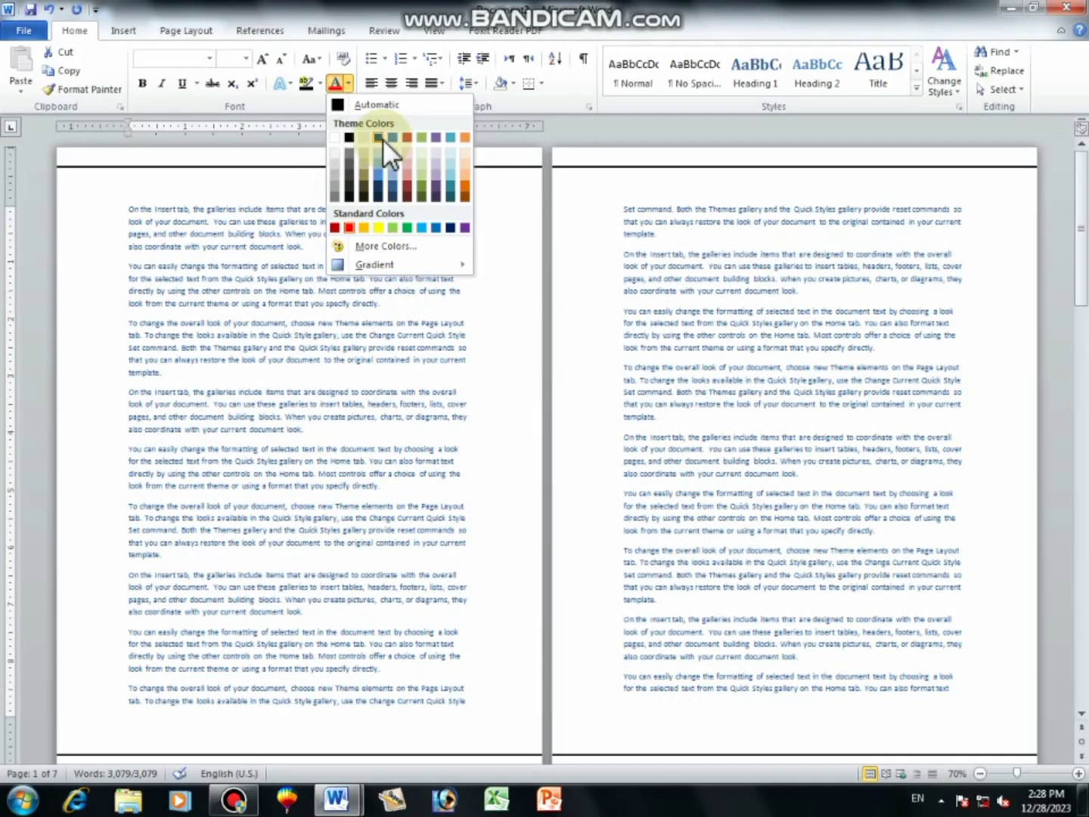
{"action": "left_click", "coordinate": [386, 139]}
{"action": "left_click", "coordinate": [429, 335]}
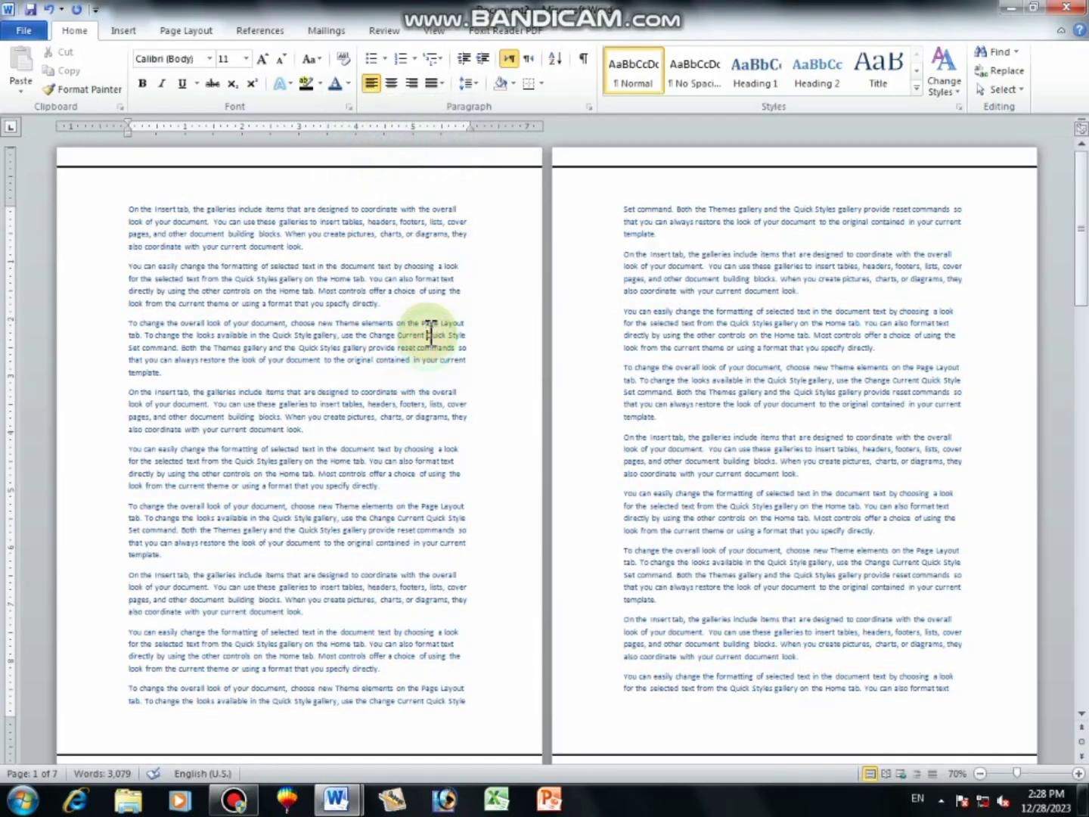
{"action": "left_click", "coordinate": [1079, 773]}
{"action": "left_click", "coordinate": [1079, 772]}
{"action": "left_click", "coordinate": [1079, 772]}
{"action": "left_click", "coordinate": [1079, 773]}
{"action": "left_click", "coordinate": [1079, 773]}
{"action": "left_click", "coordinate": [1079, 773]}
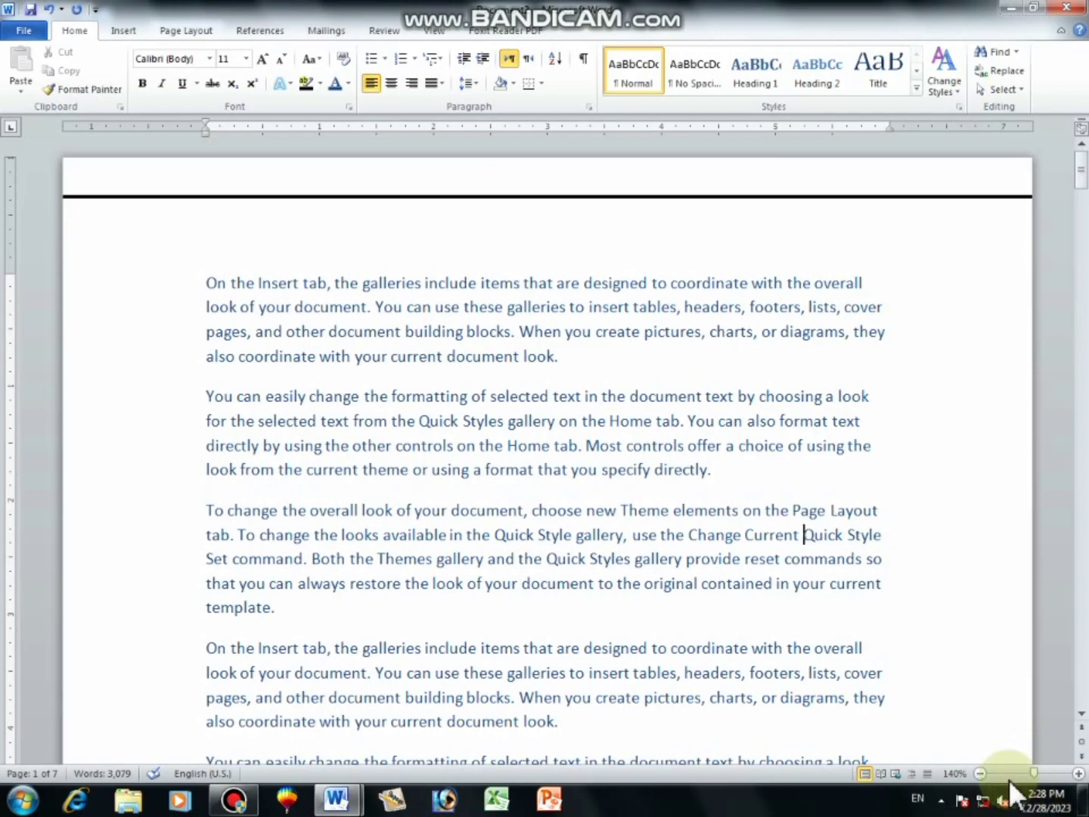
- Swap the top and bottom borders for left and right lines, applied to this section only
{"action": "left_click", "coordinate": [206, 31]}
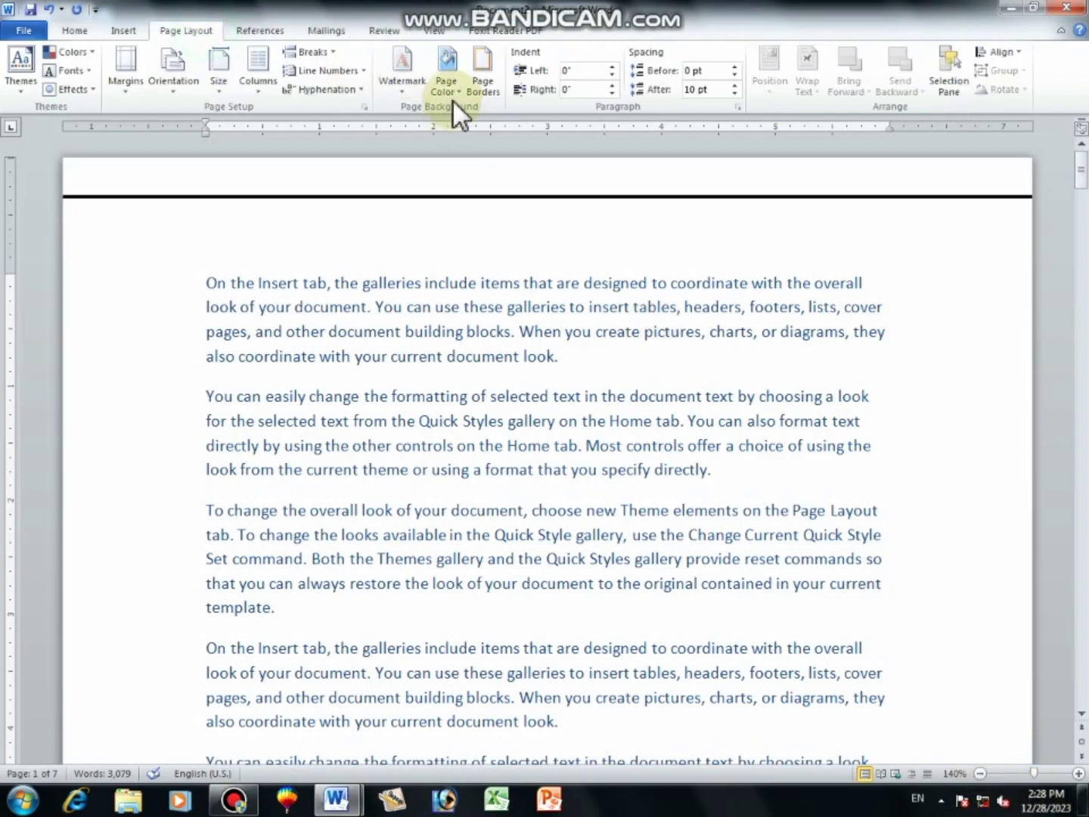
{"action": "left_click", "coordinate": [481, 76]}
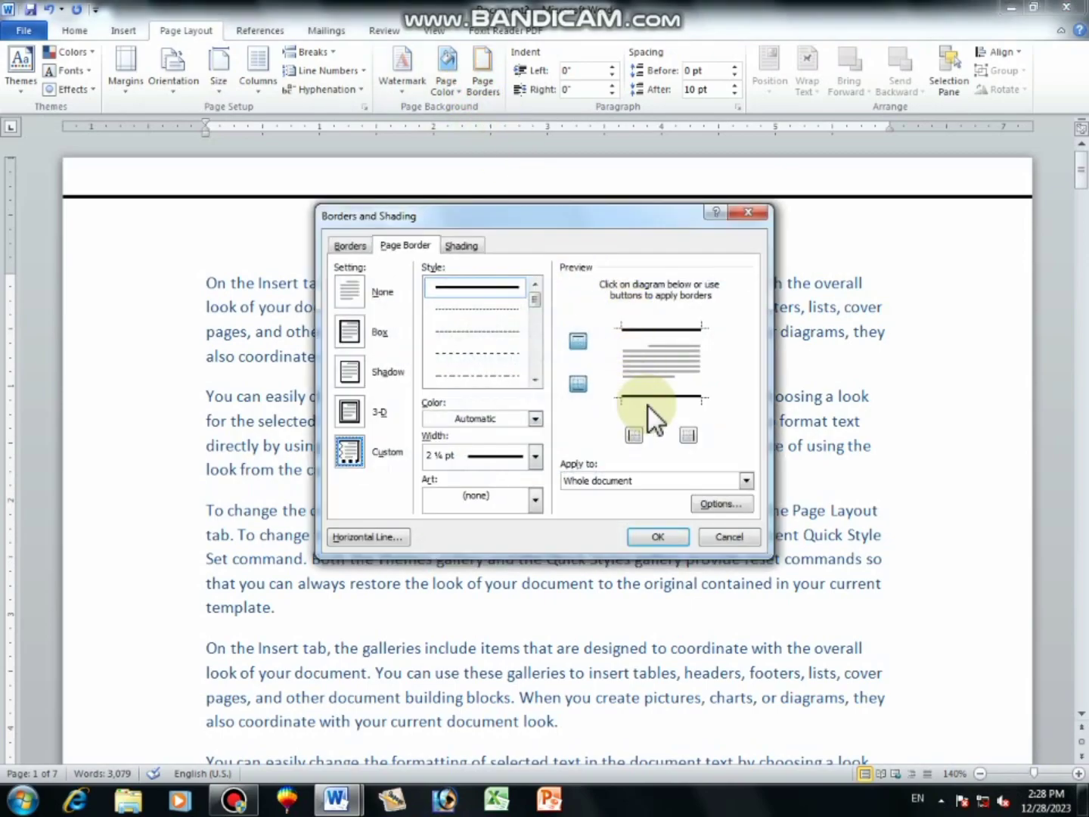
{"action": "left_click", "coordinate": [659, 393]}
{"action": "left_click", "coordinate": [702, 362]}
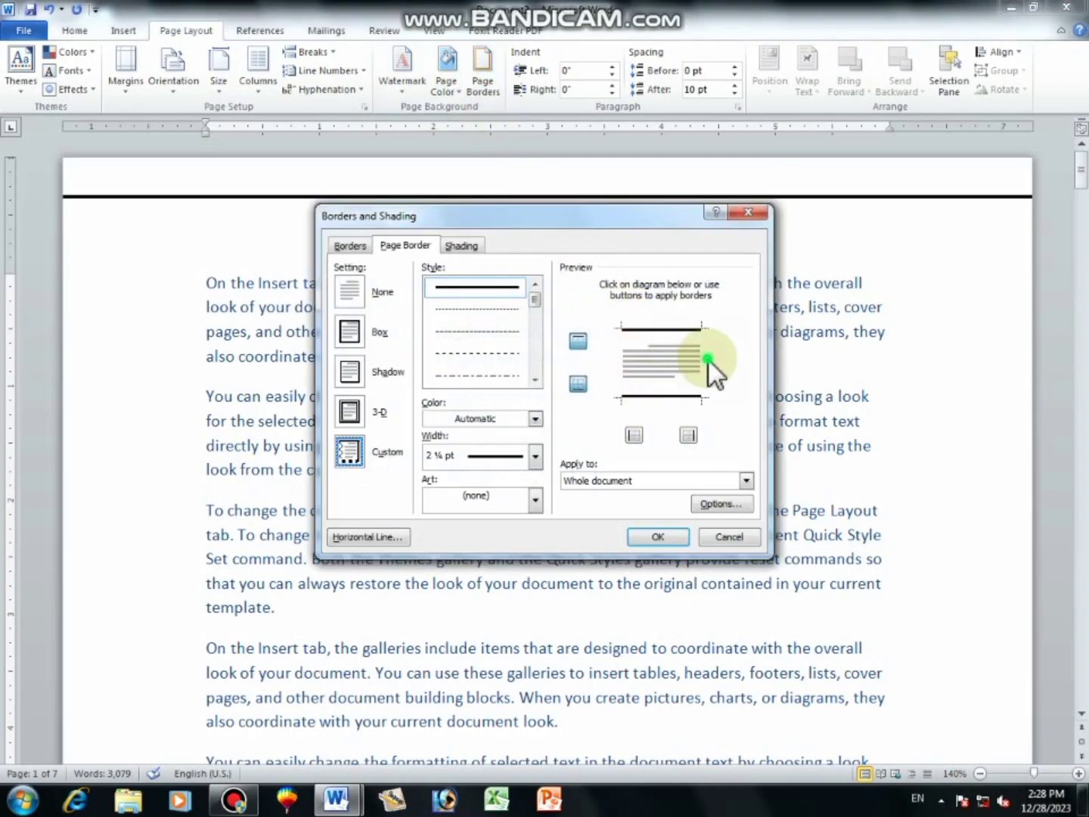
{"action": "left_click", "coordinate": [622, 353]}
{"action": "left_click", "coordinate": [663, 331]}
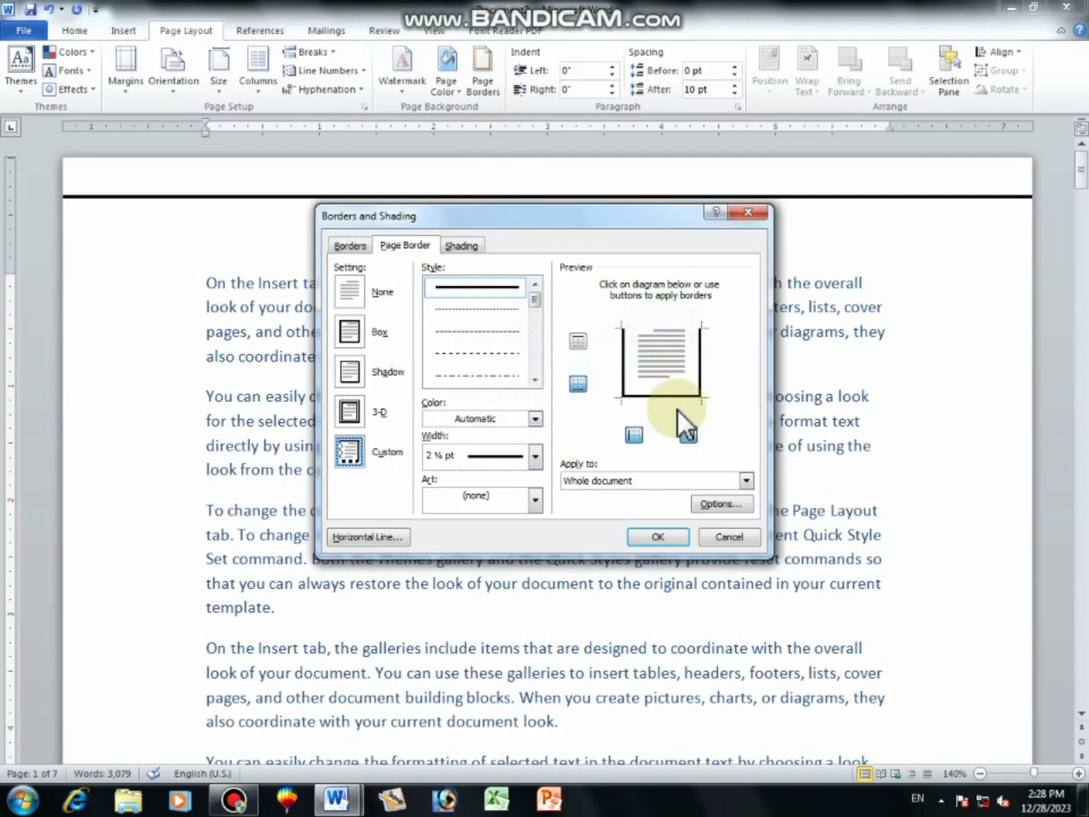
{"action": "left_click", "coordinate": [669, 396]}
{"action": "left_click", "coordinate": [674, 478]}
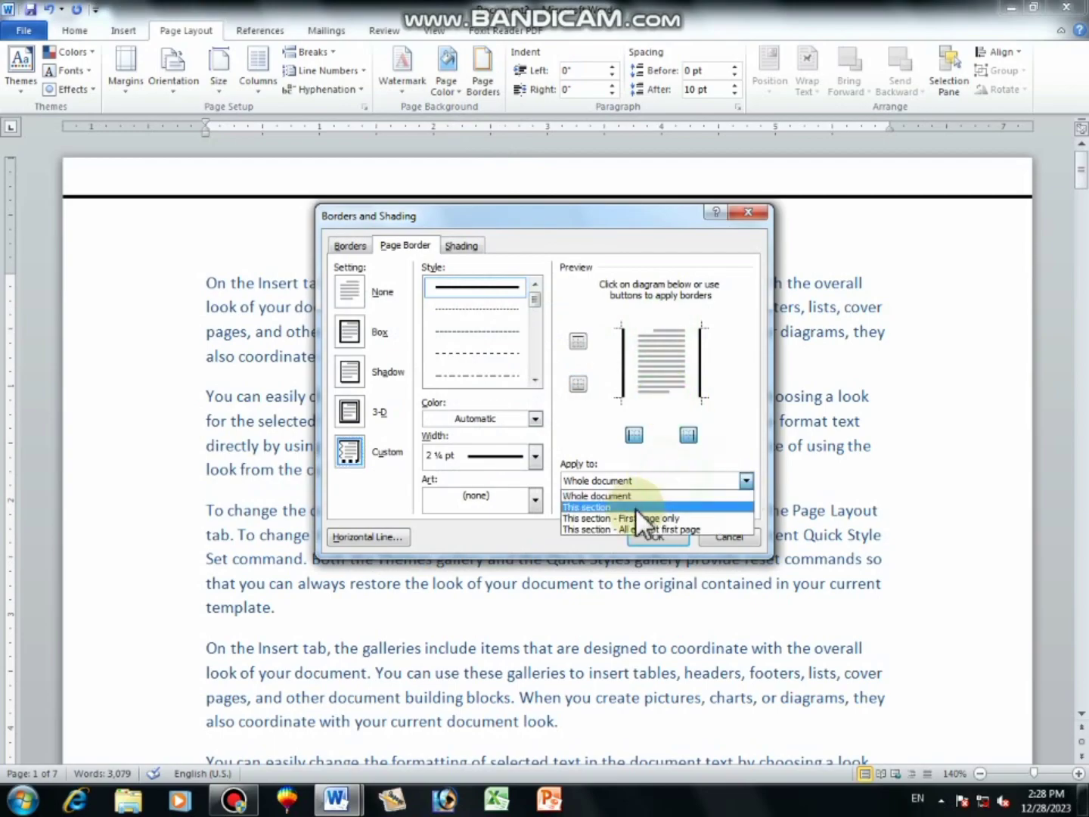
{"action": "left_click", "coordinate": [637, 507]}
{"action": "left_click", "coordinate": [657, 534]}
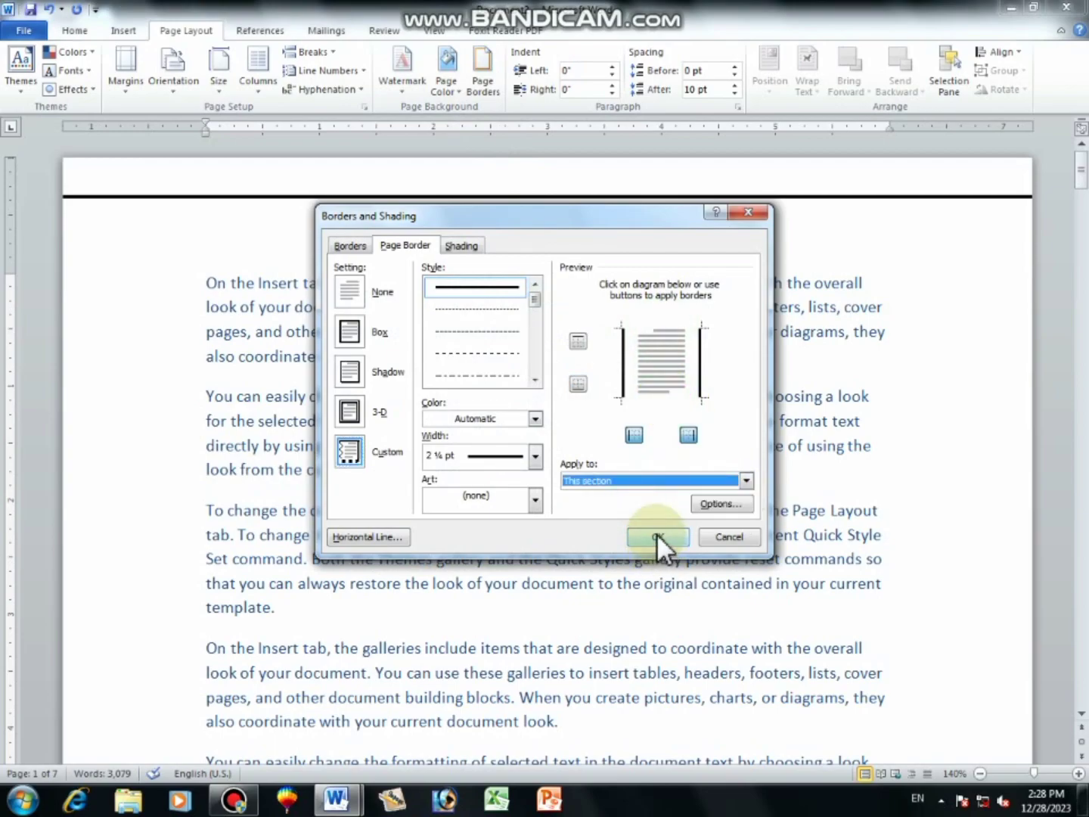
{"action": "left_click_drag", "start_coordinate": [1082, 173], "coordinate": [1086, 651]}
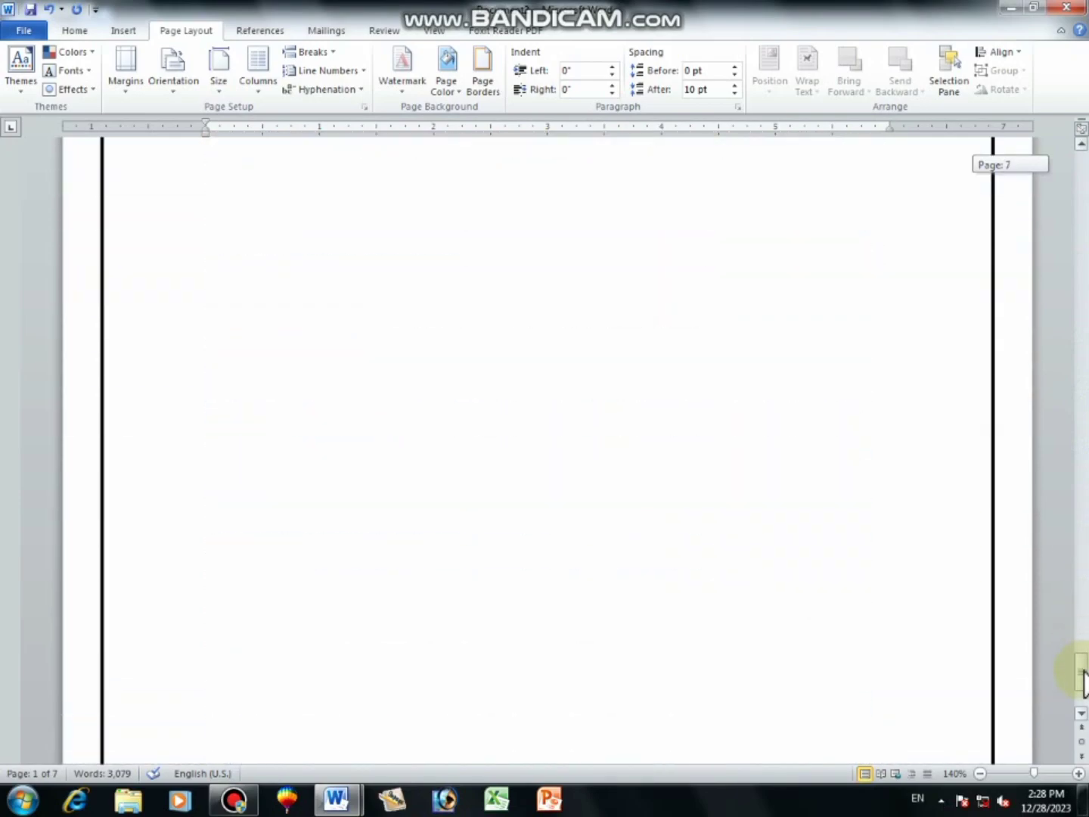
- Zoom out to view all seven bordered pages at once
{"action": "left_click_drag", "start_coordinate": [1085, 651], "coordinate": [1083, 590]}
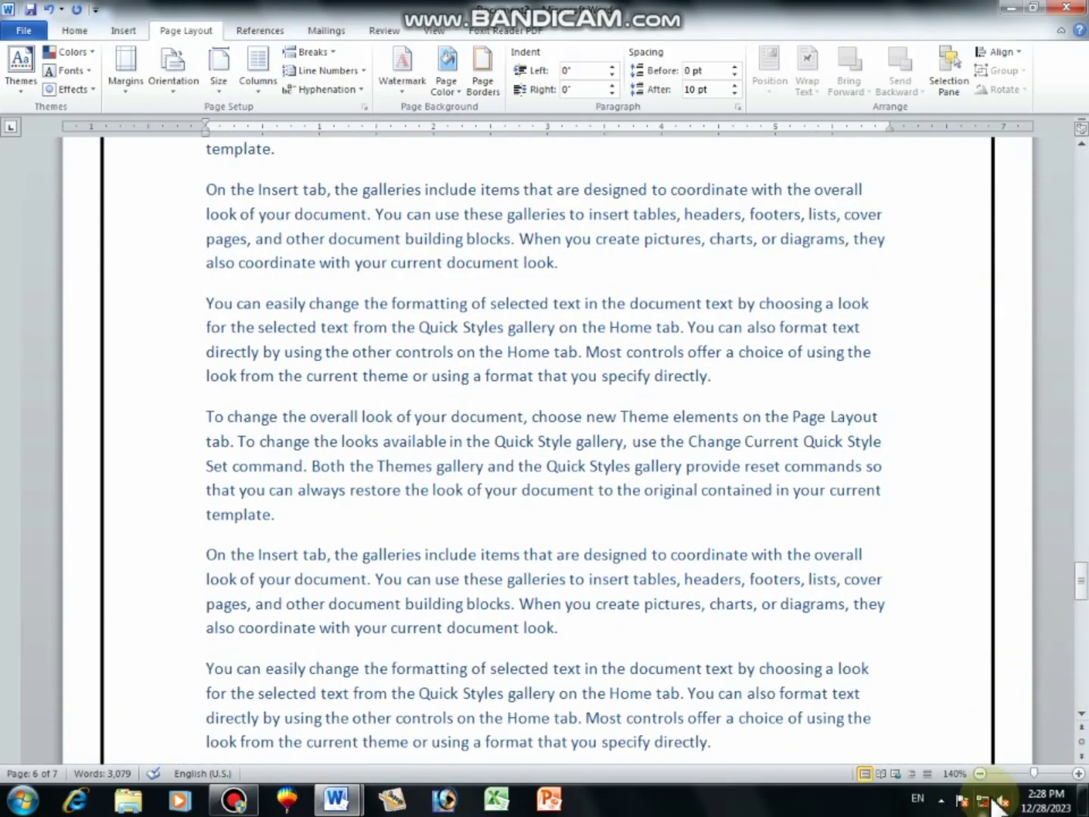
{"action": "left_click", "coordinate": [980, 773]}
{"action": "left_click", "coordinate": [981, 773]}
{"action": "left_click", "coordinate": [980, 772]}
{"action": "left_click", "coordinate": [981, 772]}
{"action": "left_click", "coordinate": [981, 773]}
{"action": "left_click", "coordinate": [981, 773]}
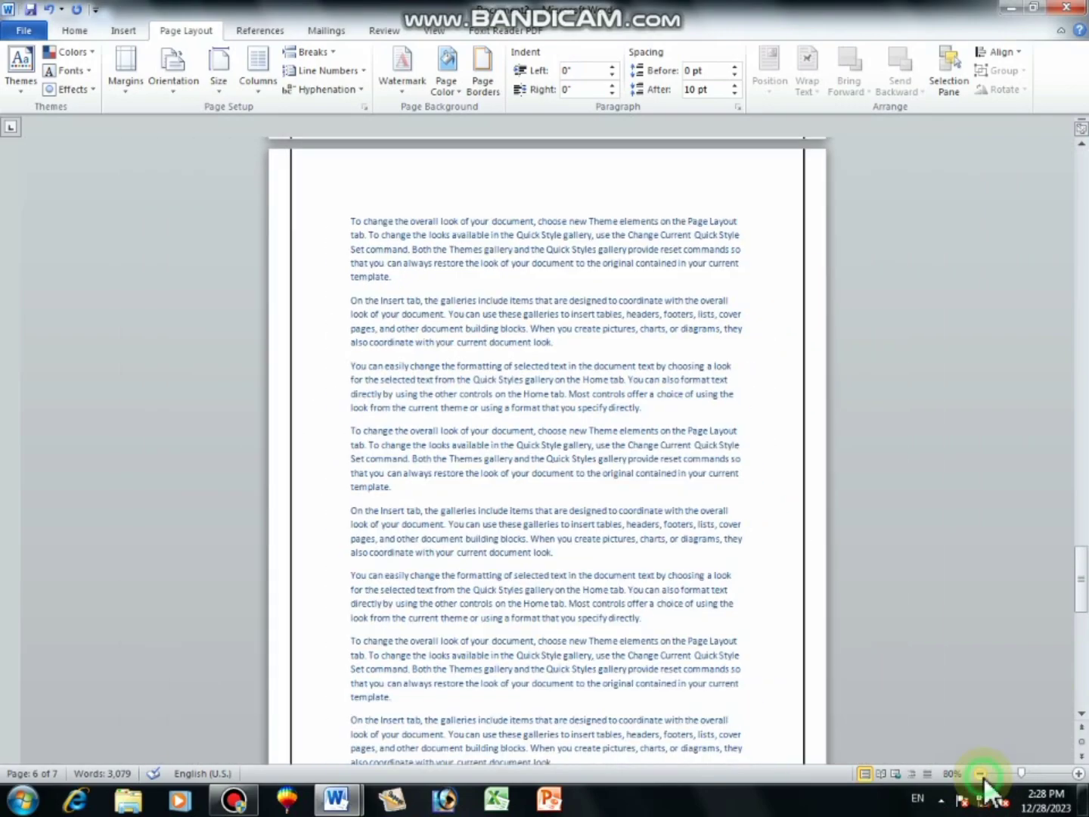
{"action": "left_click", "coordinate": [980, 772]}
{"action": "left_click", "coordinate": [981, 772]}
{"action": "left_click", "coordinate": [981, 773]}
{"action": "left_click", "coordinate": [980, 772]}
{"action": "left_click", "coordinate": [981, 773]}
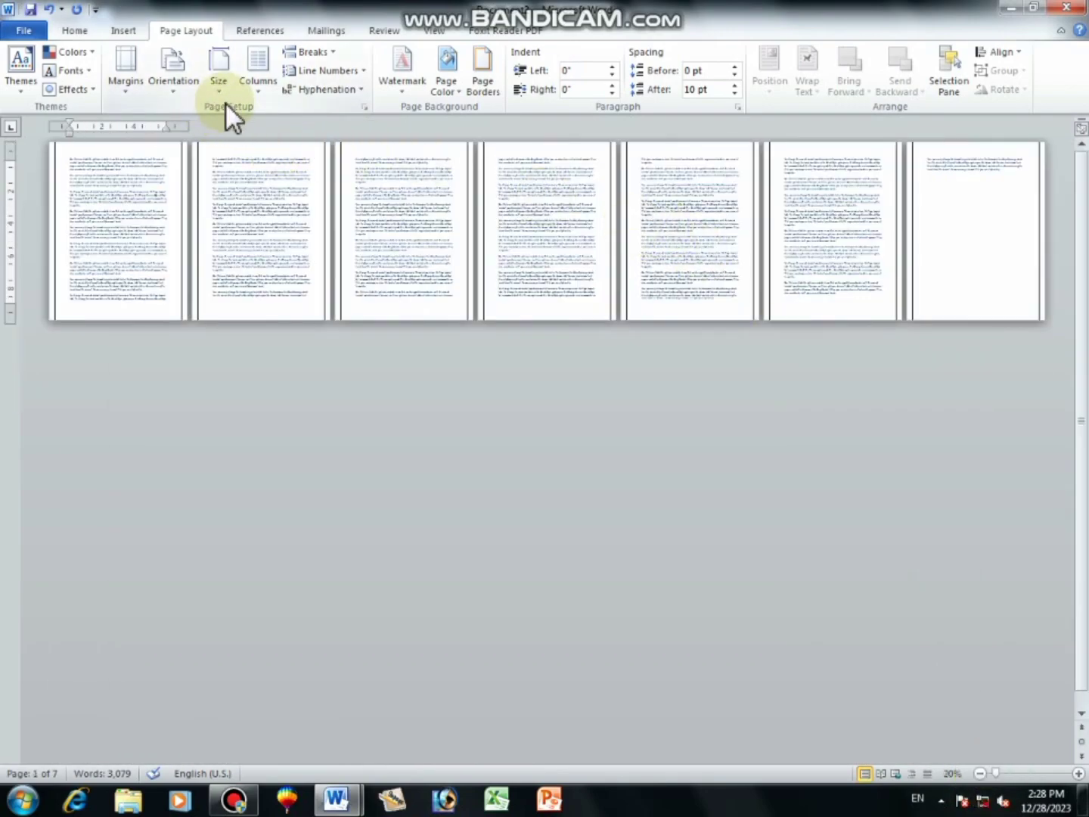
- Zoom back in to 170% on the start of the first page
{"action": "left_click", "coordinate": [1078, 773]}
{"action": "left_click", "coordinate": [1080, 773]}
{"action": "left_click", "coordinate": [1079, 773]}
{"action": "left_click", "coordinate": [1079, 773]}
{"action": "left_click", "coordinate": [1080, 772]}
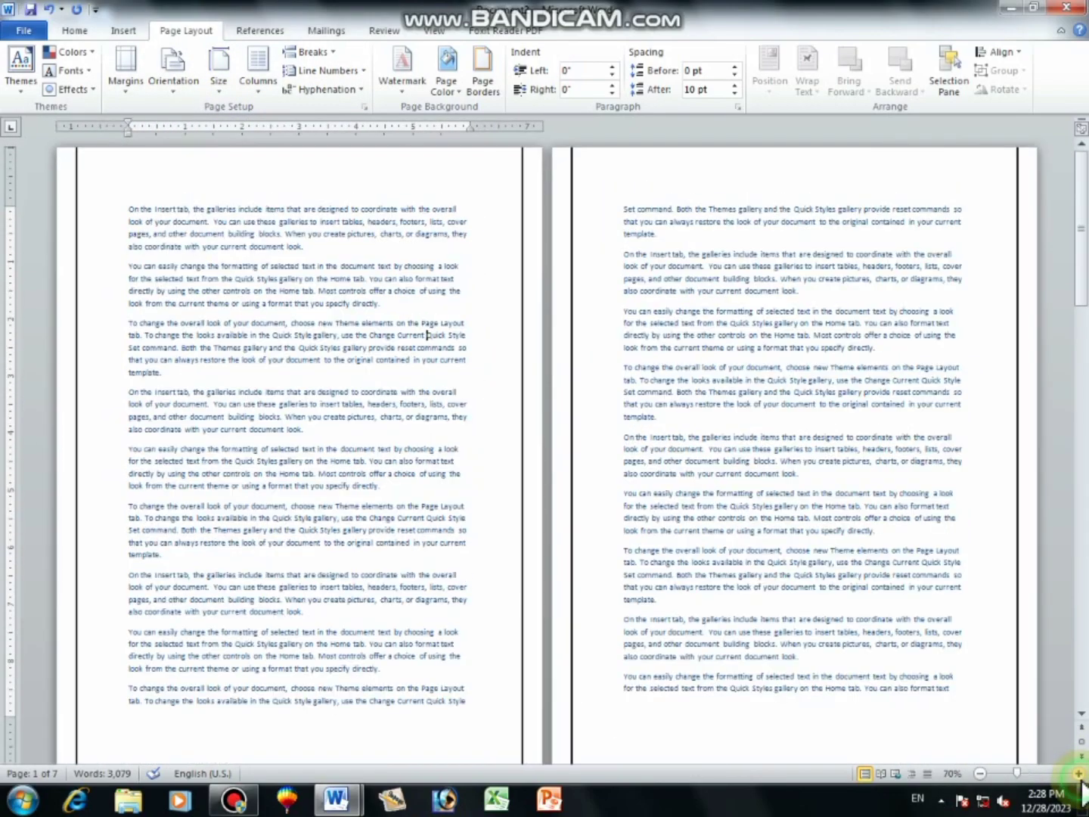
{"action": "double_click", "coordinate": [1079, 773]}
{"action": "left_click", "coordinate": [1080, 772]}
{"action": "left_click", "coordinate": [1080, 772]}
{"action": "left_click", "coordinate": [1079, 772]}
{"action": "left_click", "coordinate": [1079, 773]}
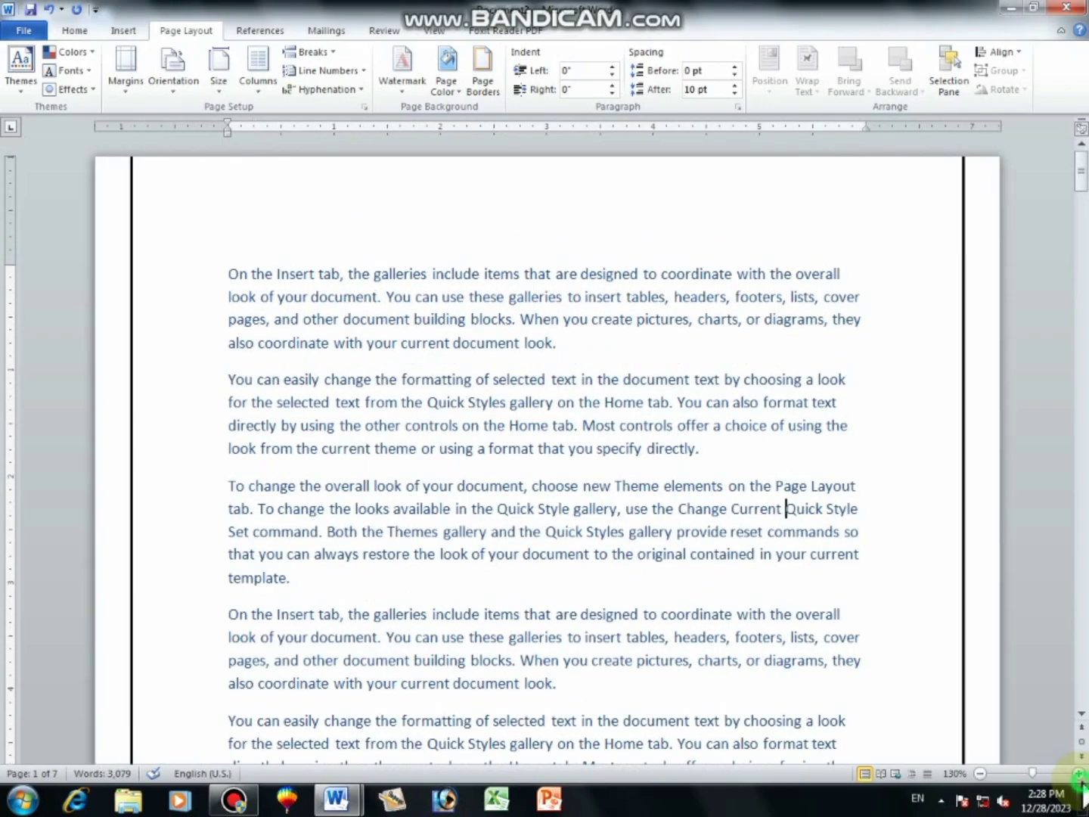
{"action": "left_click", "coordinate": [1079, 772]}
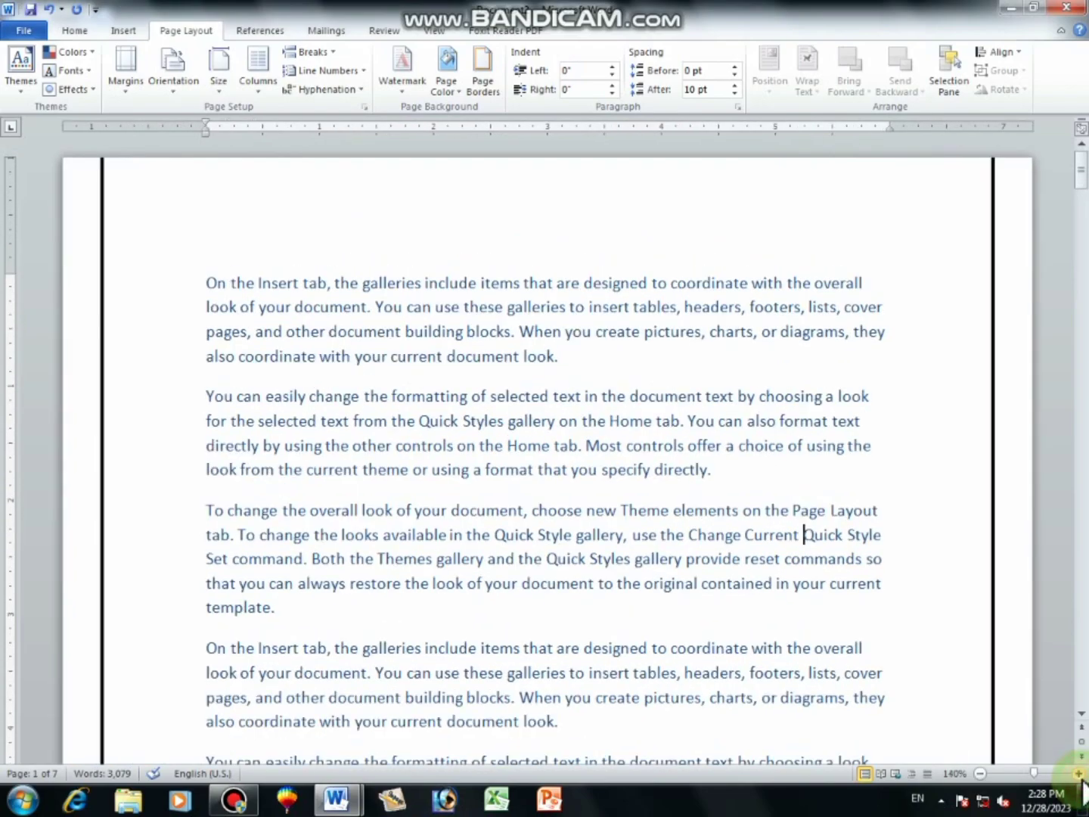
{"action": "left_click", "coordinate": [1079, 773]}
{"action": "left_click", "coordinate": [1079, 772]}
{"action": "left_click", "coordinate": [1080, 773]}
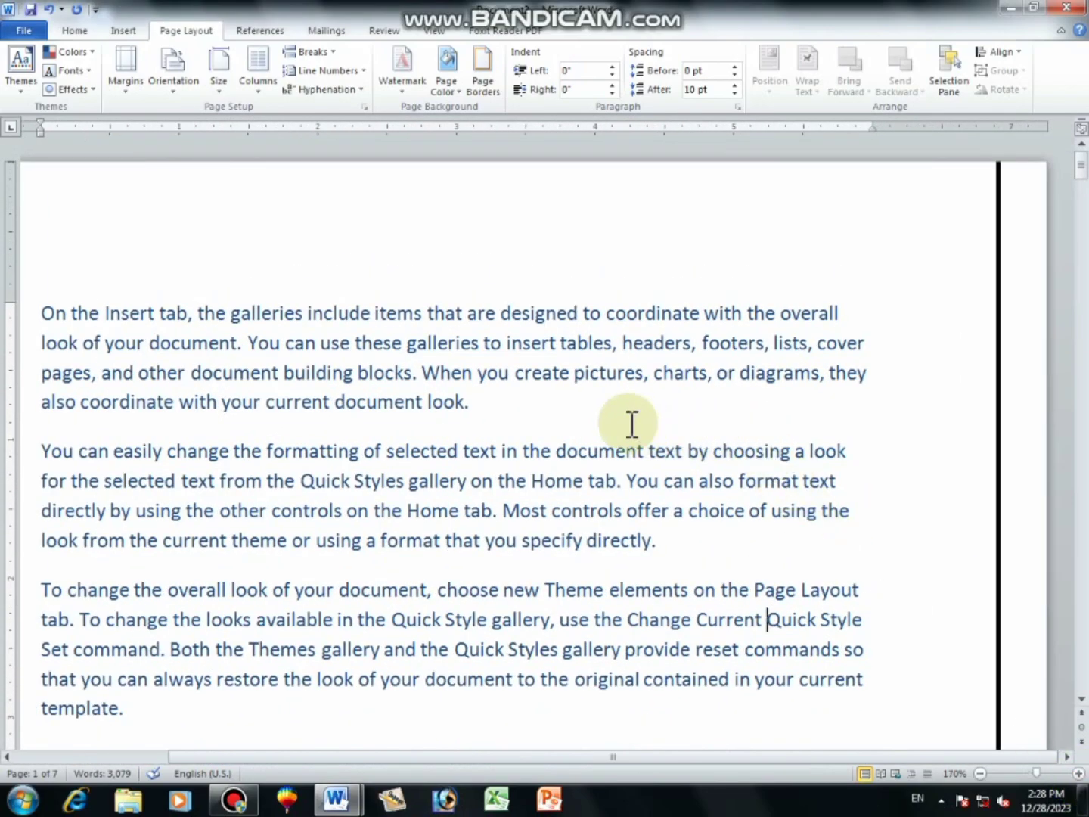